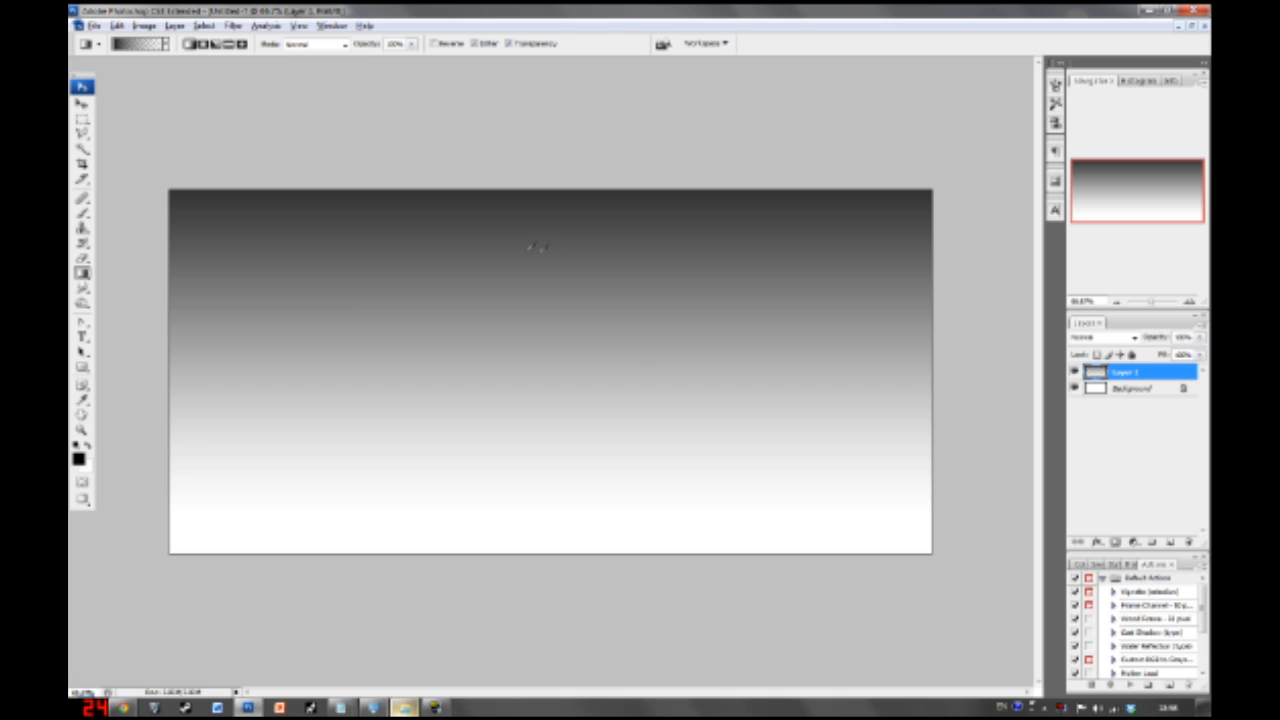
- Apply a dark grey gradient downward from the top of the canvas and a light grey gradient rising from its bottom edge
left_click_drag(543, 188, 544, 488)
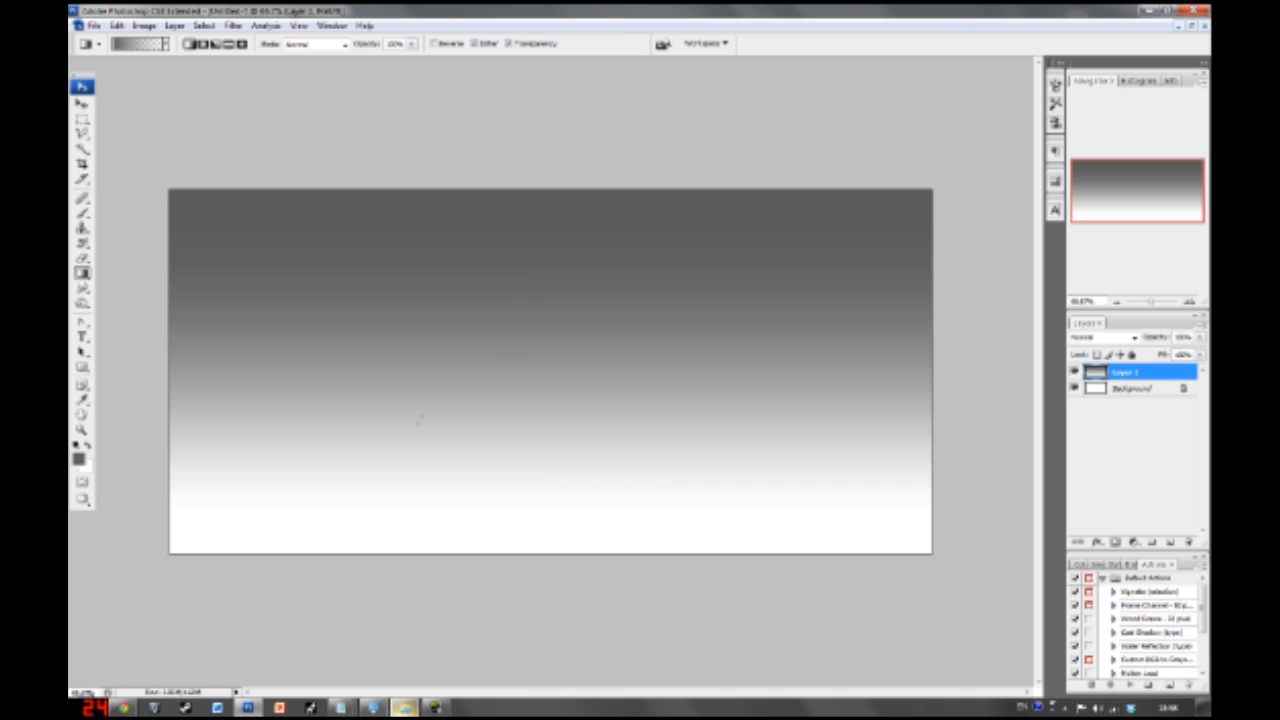
left_click(481, 428, "alt")
left_click_drag(497, 551, 496, 390)
key("ctrl+z")
left_click_drag(492, 554, 489, 421)
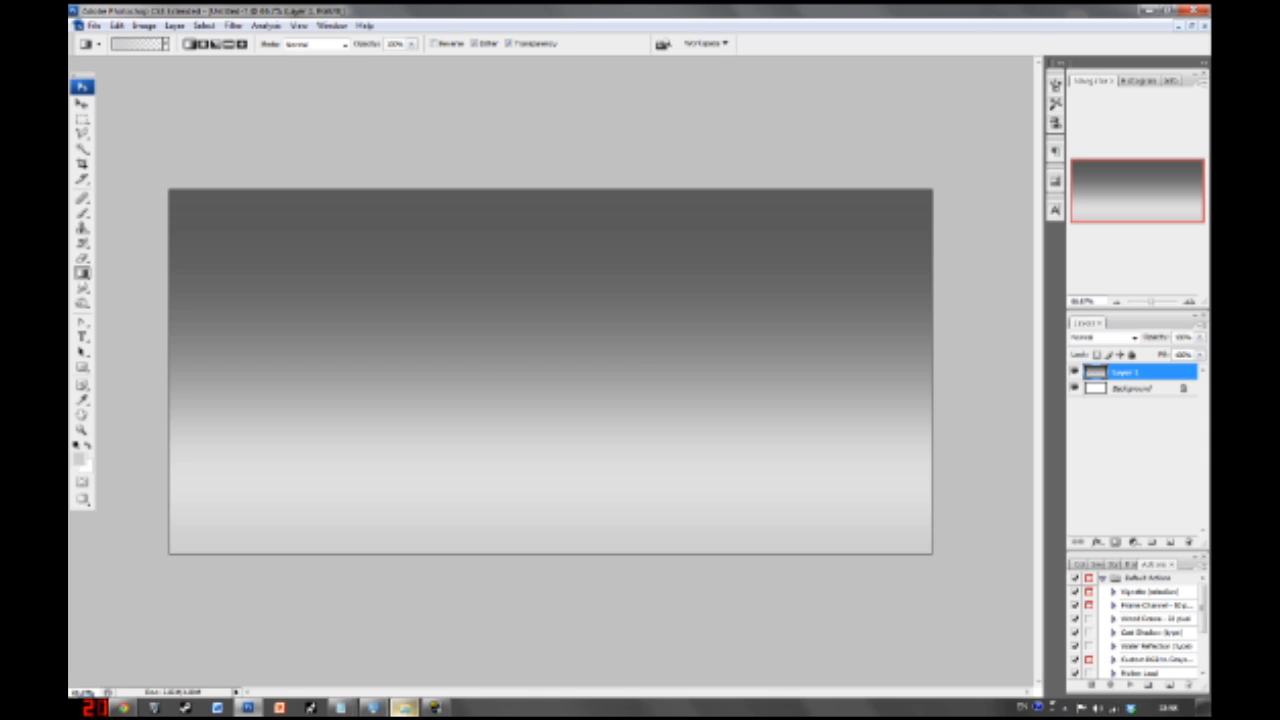
- Sample the grey at the top of the canvas, choose a darker shade, and apply a downward gradient with it
left_click(471, 199, "alt")
left_click(79, 460)
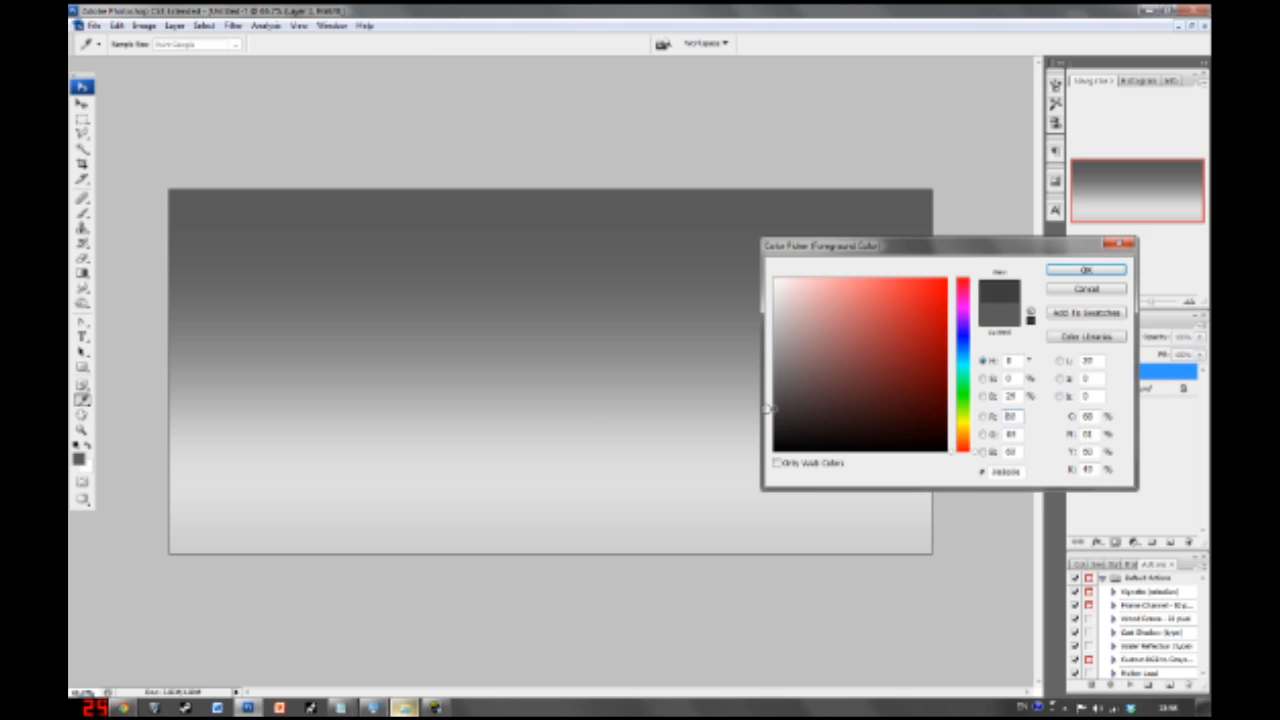
left_click(1068, 289)
key("g")
left_click_drag(494, 209, 517, 494)
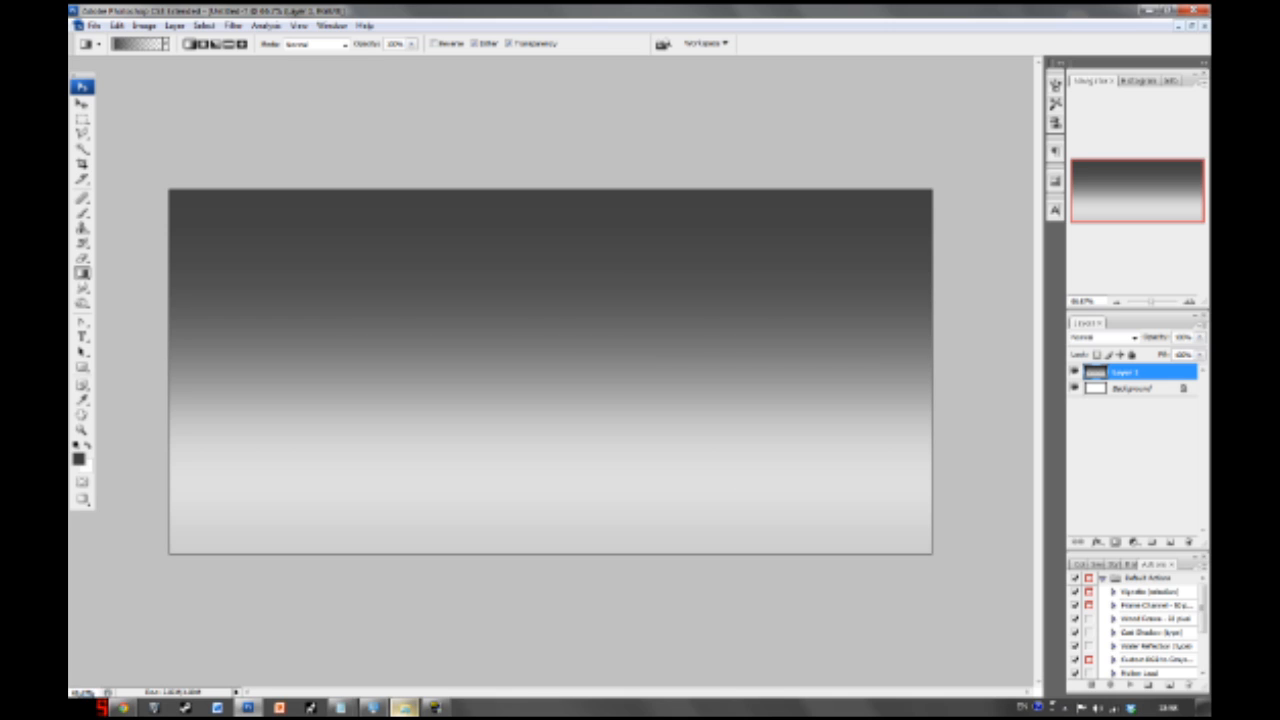
left_click(1075, 372)
left_click(1075, 372)
- Choose the Brush tool and adjust the brush tip, undoing the vertical test strokes on the gradient
left_click(82, 213)
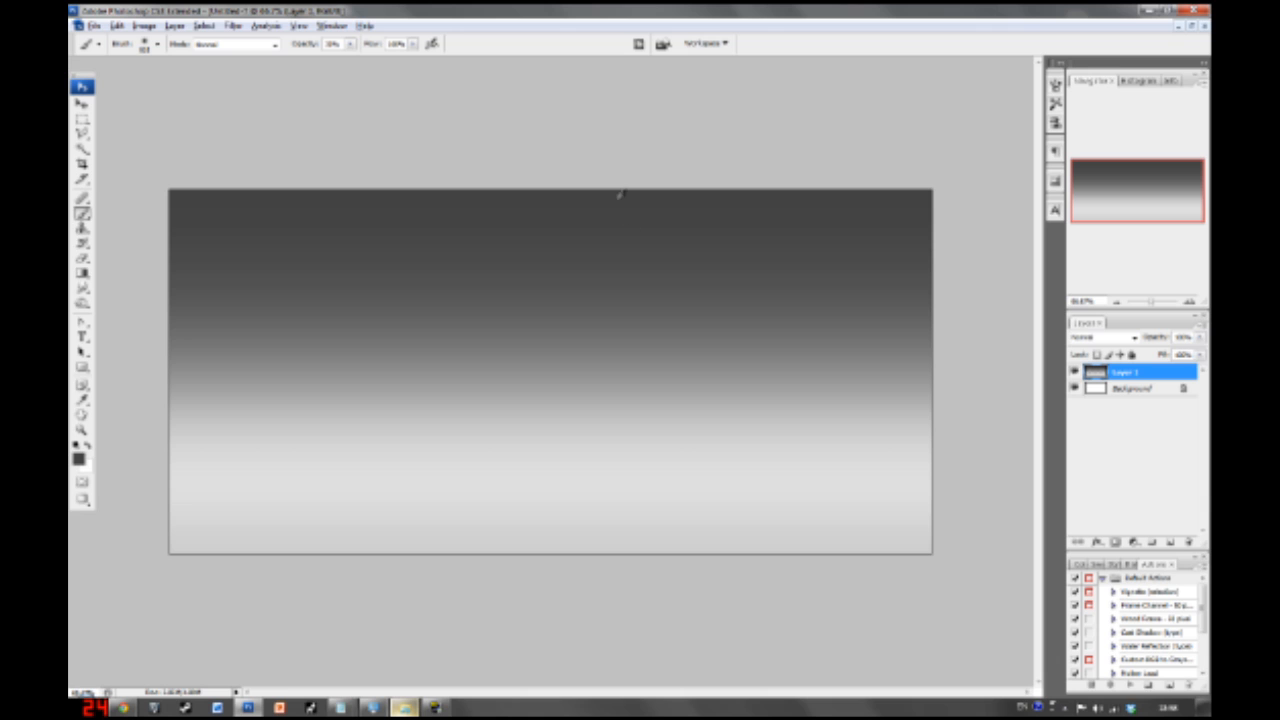
left_click_drag(628, 200, 630, 525)
key("ctrl+z")
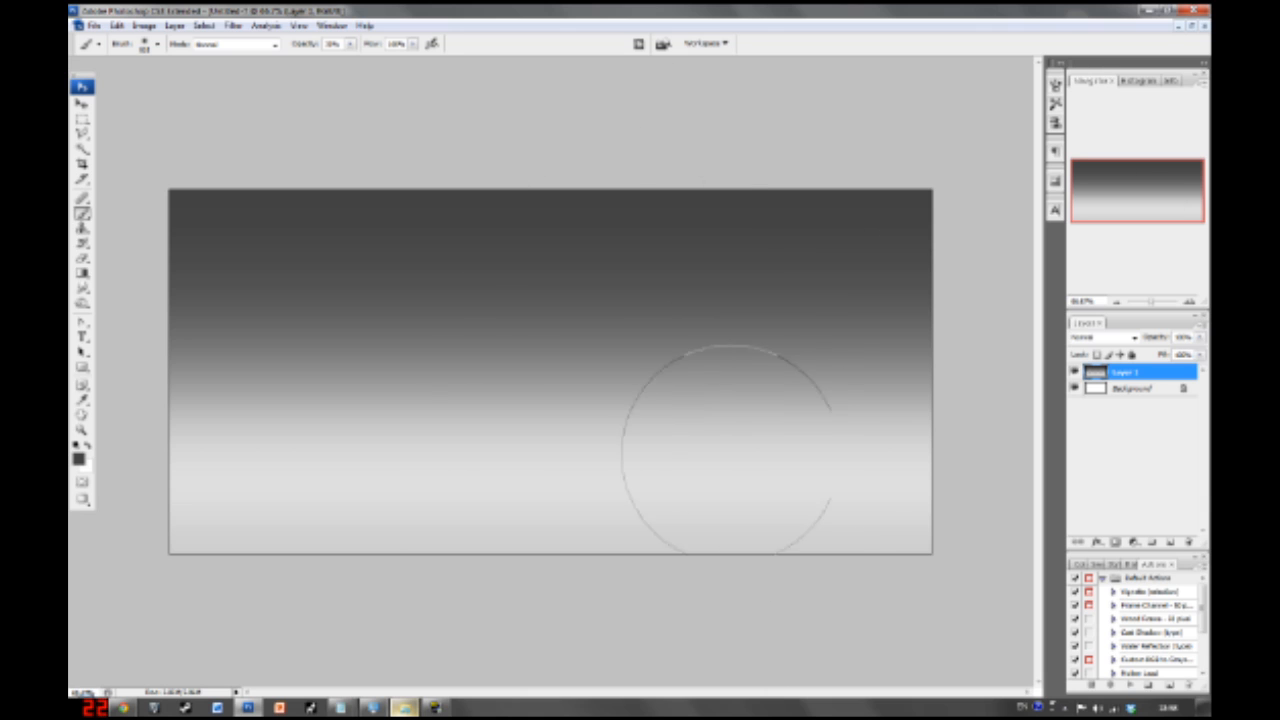
right_click(658, 350)
left_click_drag(631, 481, 762, 479)
mouse_move(627, 306)
left_mouse_down()
mouse_move(656, 513)
mouse_move(686, 502)
left_mouse_up()
key("ctrl+z")
- Add a new layer and set the brush opacity to 100%, undoing the test strokes on it
left_click(1170, 541)
left_click_drag(350, 44, 462, 55)
left_click_drag(608, 262, 622, 550)
key("ctrl+z")
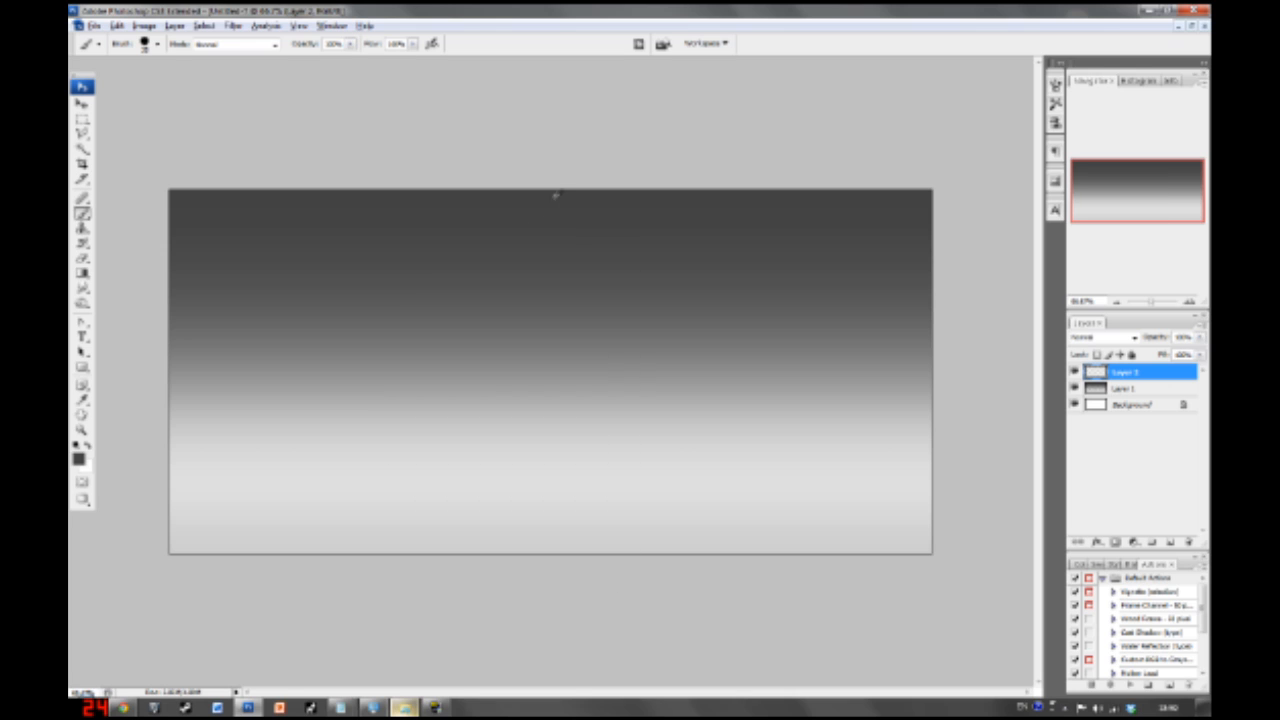
mouse_move(545, 242)
left_mouse_down()
mouse_move(551, 531)
mouse_move(563, 382)
left_mouse_up()
key("ctrl+z")
- Enlarge the brush and paint a wide dark block over the full canvas height, right of centre, on the new layer
right_click(569, 376)
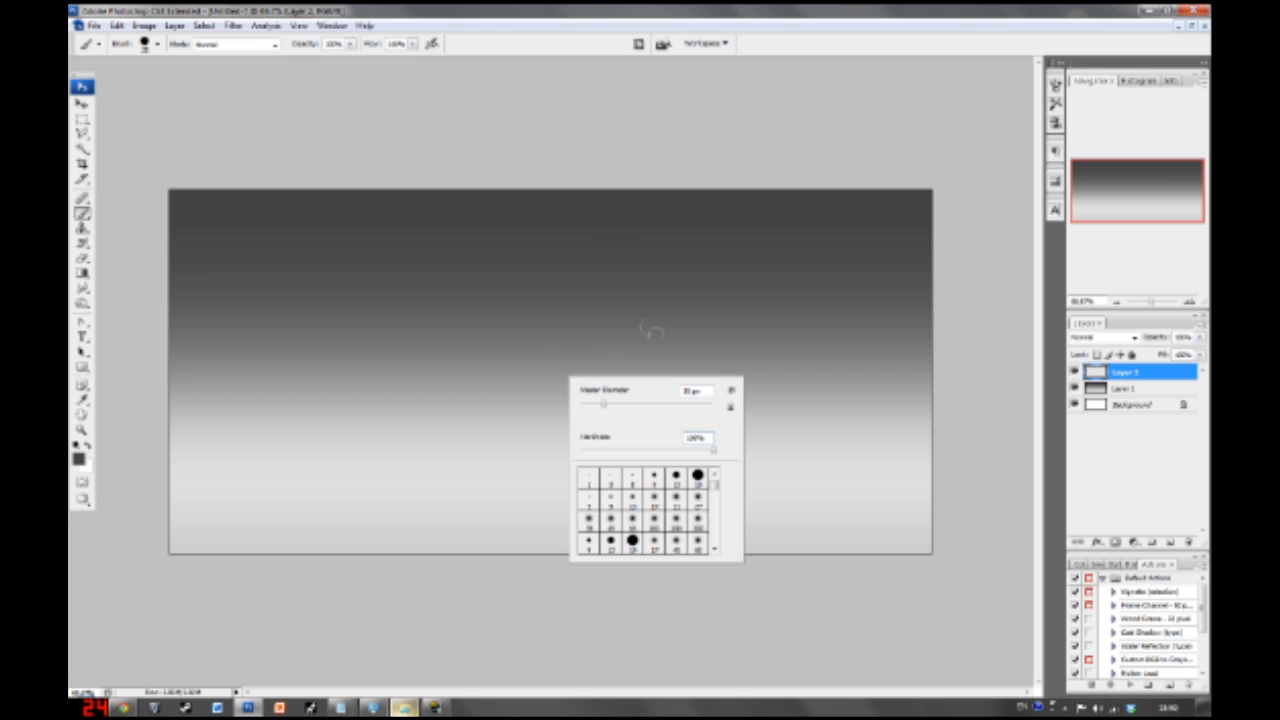
left_click(687, 404)
mouse_move(564, 212)
left_mouse_down()
mouse_move(550, 482)
mouse_move(555, 546)
mouse_move(563, 205)
mouse_move(571, 545)
mouse_move(568, 205)
mouse_move(571, 555)
left_mouse_up()
mouse_move(602, 228)
left_mouse_down()
mouse_move(635, 530)
mouse_move(666, 214)
mouse_move(709, 394)
mouse_move(757, 234)
mouse_move(758, 548)
mouse_move(777, 400)
mouse_move(808, 608)
left_mouse_up()
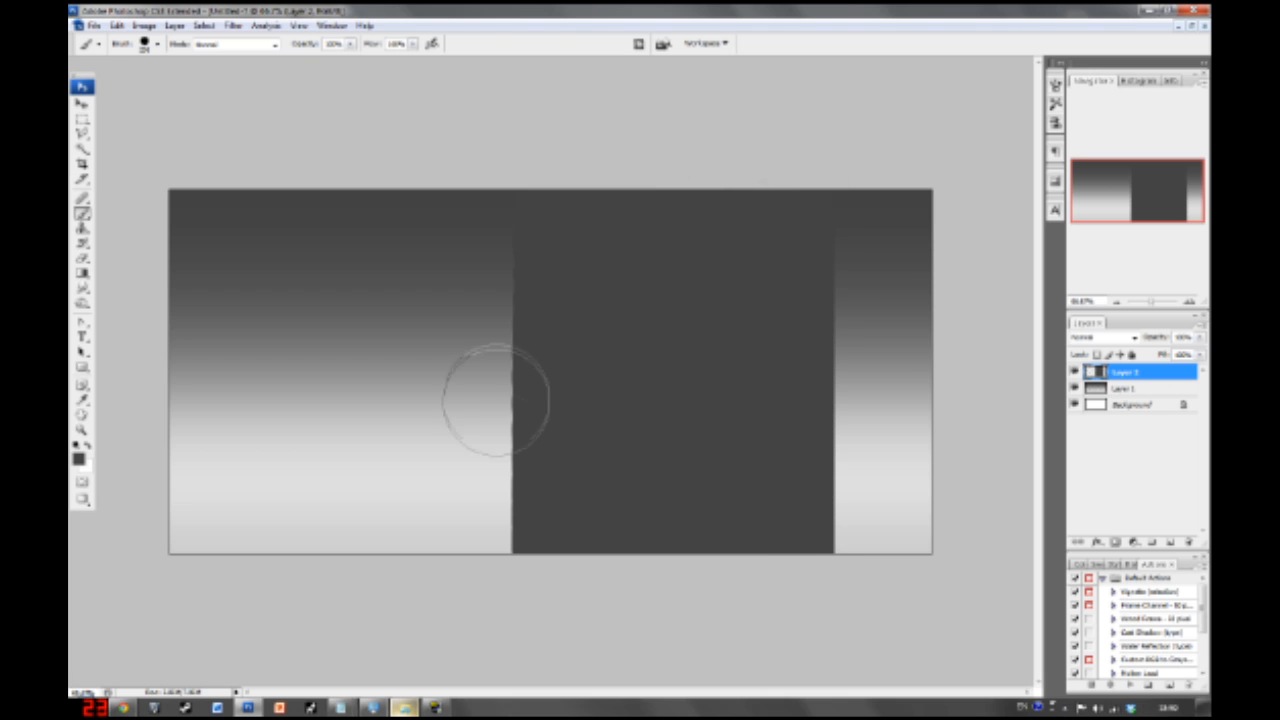
mouse_move(546, 583)
left_mouse_down()
mouse_move(566, 228)
mouse_move(557, 632)
mouse_move(555, 245)
mouse_move(559, 597)
mouse_move(550, 493)
left_mouse_up()
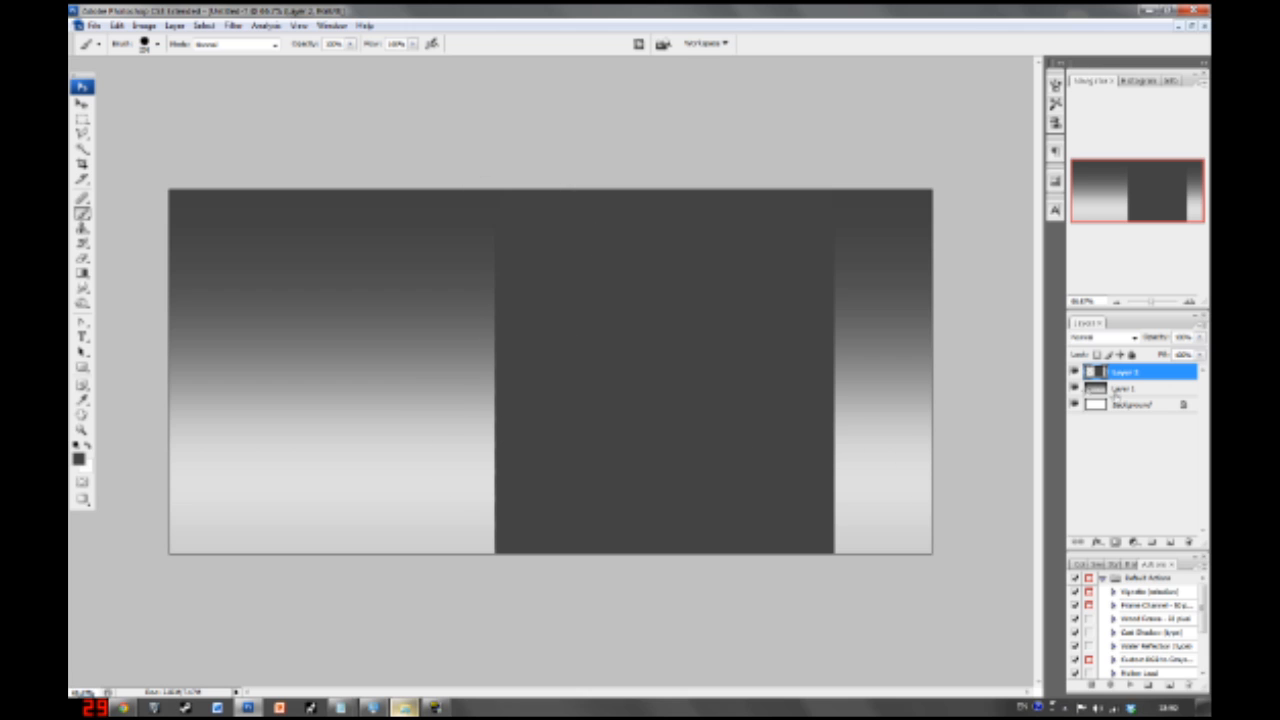
left_click(1075, 372)
left_click(1075, 372)
- Reduce the brush diameter and add another layer above the dark block, undoing the trial stroke
right_click(522, 335)
left_click_drag(636, 362, 569, 363)
key("Return")
left_click_drag(366, 562, 400, 138)
key("ctrl+z")
left_click(1170, 541)
- Paint a narrower dark tower left of the block on the new layer, thickening its top, middle and base
left_click_drag(366, 556, 366, 300)
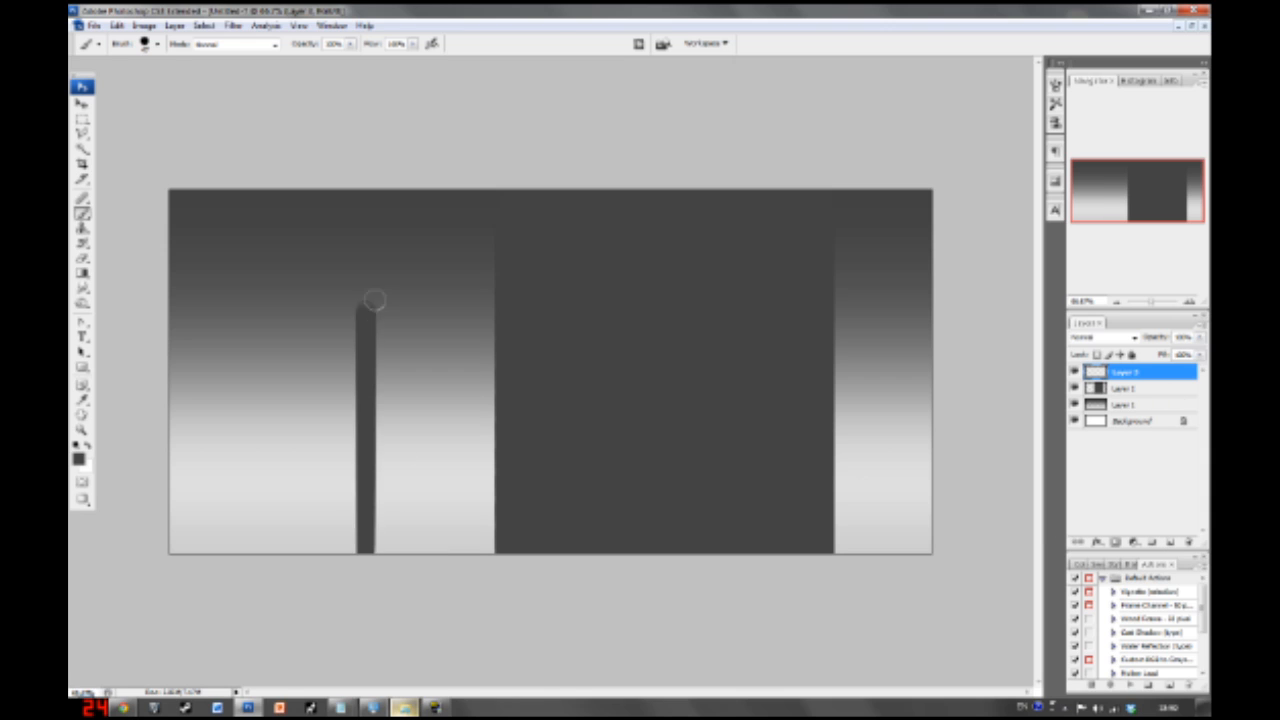
mouse_move(329, 558)
left_mouse_down()
mouse_move(355, 298)
mouse_move(338, 301)
mouse_move(334, 401)
mouse_move(343, 580)
left_mouse_up()
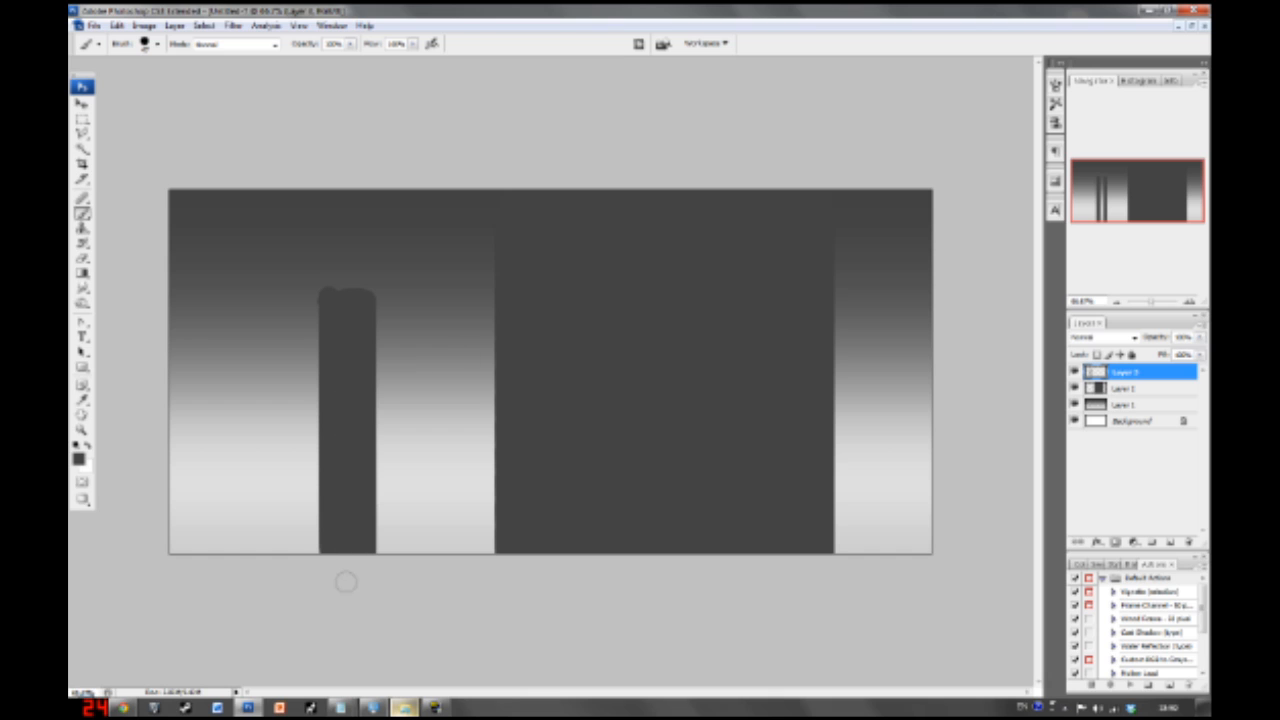
mouse_move(364, 288)
left_mouse_down()
mouse_move(329, 290)
mouse_move(343, 290)
mouse_move(321, 306)
mouse_move(319, 347)
mouse_move(372, 345)
mouse_move(371, 359)
mouse_move(368, 289)
mouse_move(333, 284)
left_mouse_up()
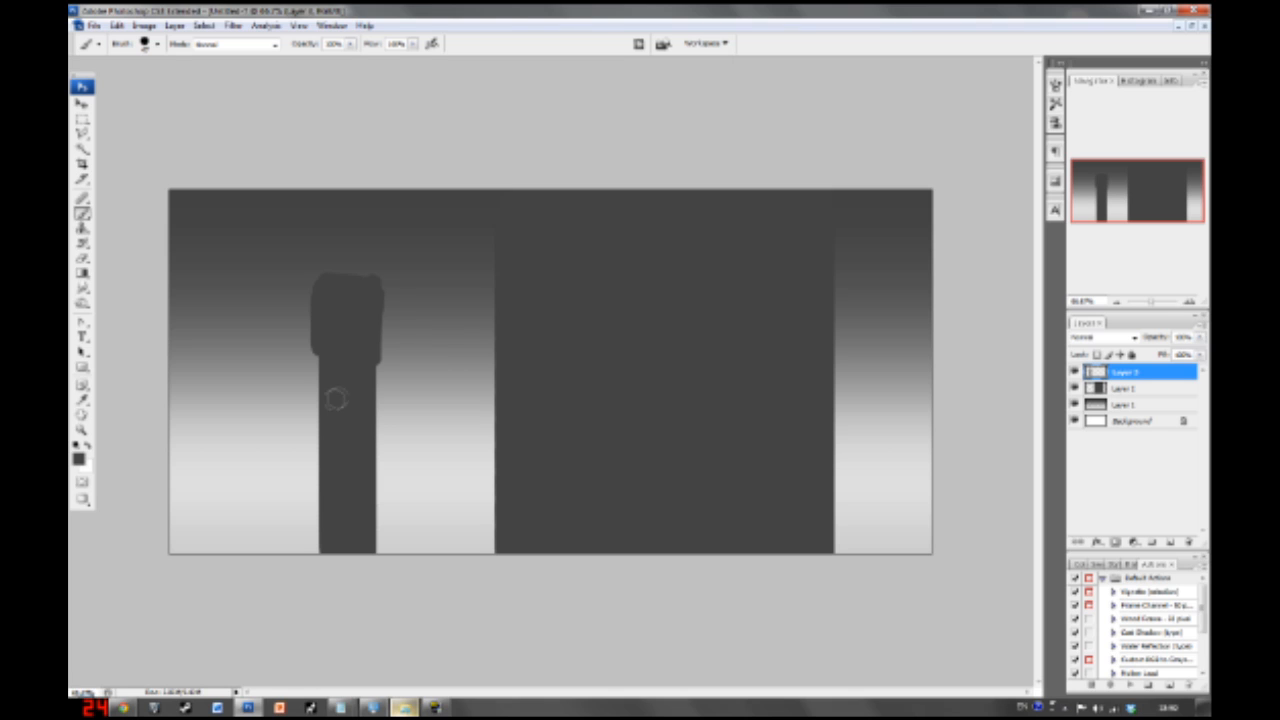
mouse_move(319, 400)
left_mouse_down()
mouse_move(321, 455)
mouse_move(370, 427)
mouse_move(369, 461)
mouse_move(370, 417)
mouse_move(366, 532)
mouse_move(322, 562)
mouse_move(329, 517)
left_mouse_up()
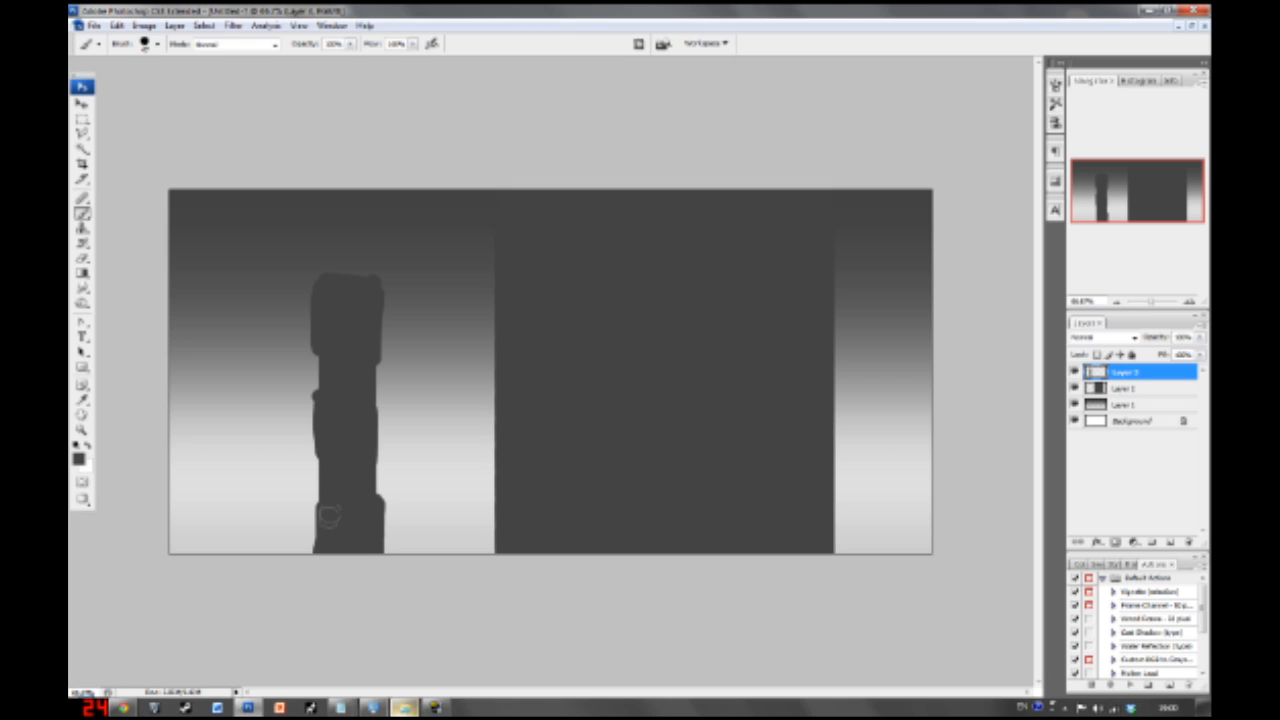
- Shrink the brush and roughen both sides of the tower with thin vertical strokes
right_click(355, 462)
left_click_drag(403, 487, 383, 490)
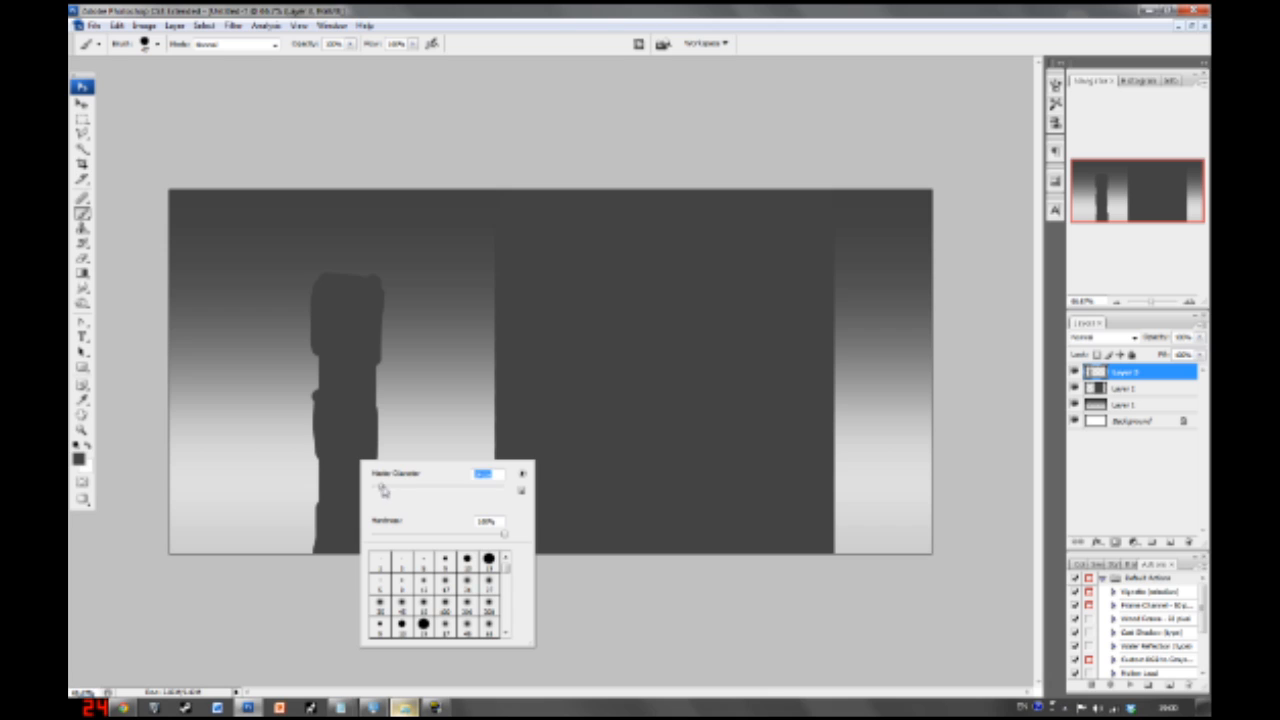
left_click(373, 415)
left_click_drag(375, 411, 377, 374)
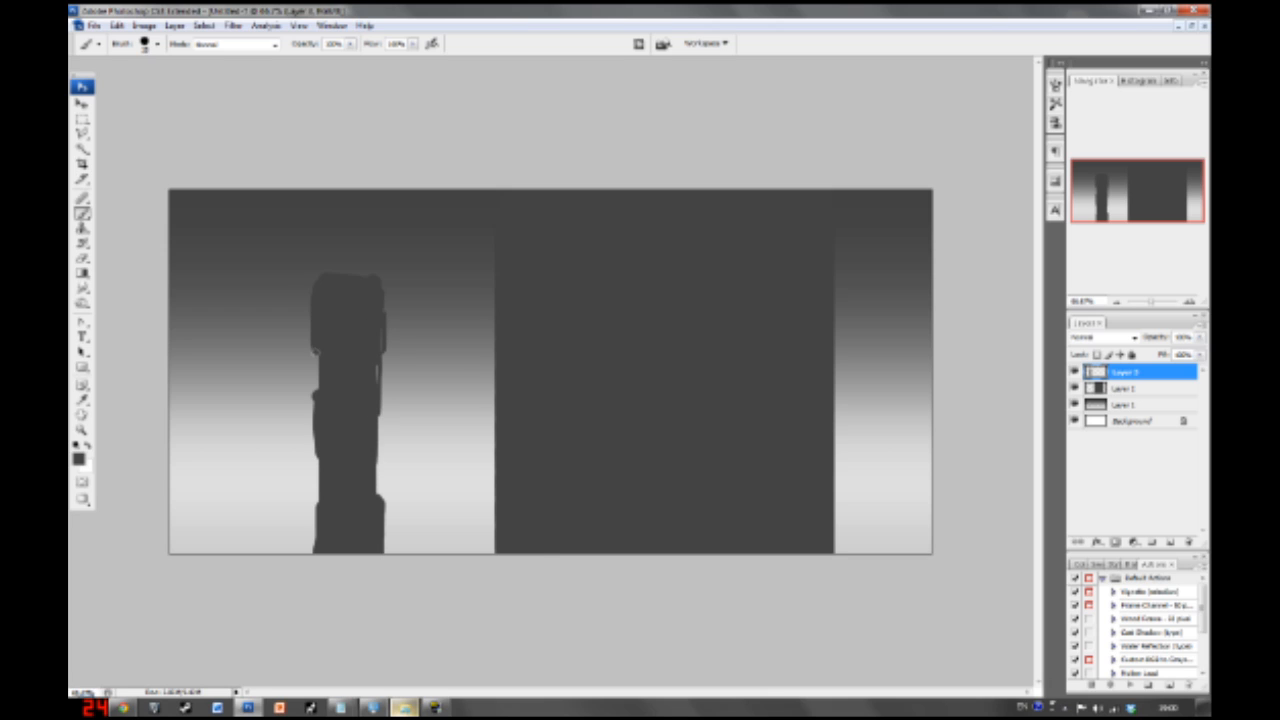
left_click_drag(310, 354, 310, 403)
left_click_drag(316, 450, 310, 573)
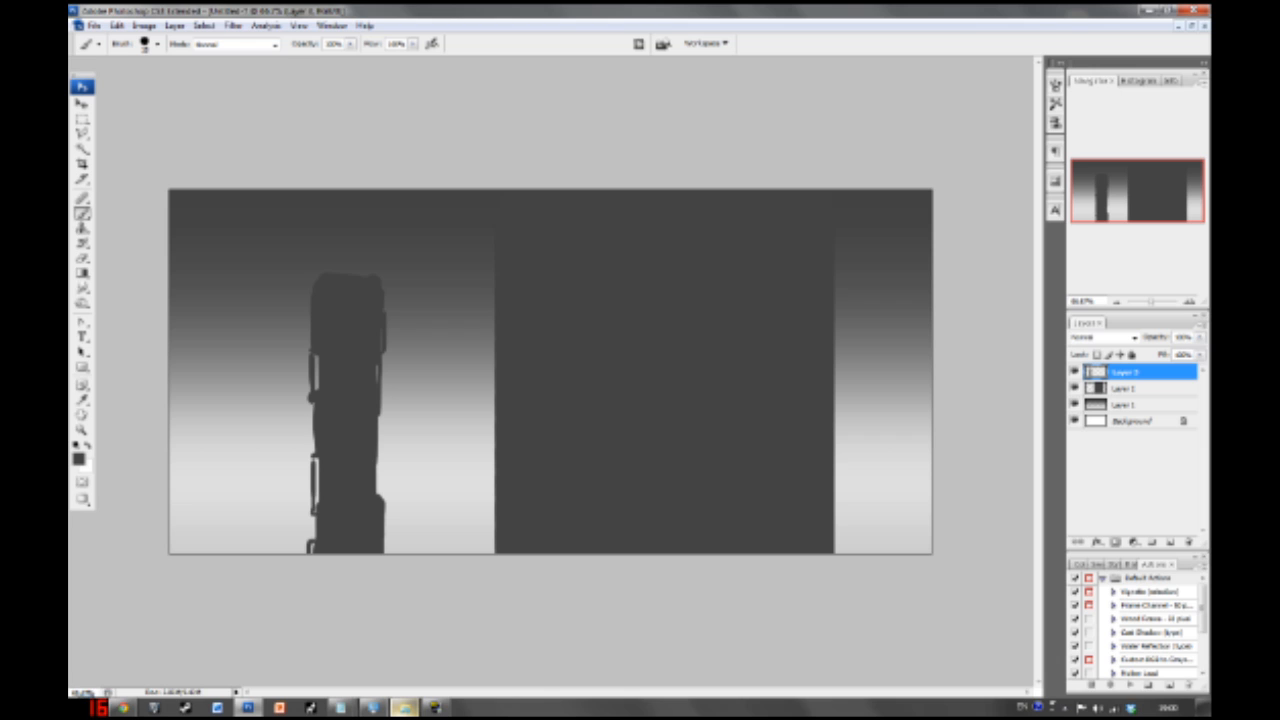
- Hide and reshow the painted layers to compare the silhouettes with the gradient background
left_click(1076, 388)
left_click(1076, 404)
left_click(1075, 371)
left_click(1075, 404)
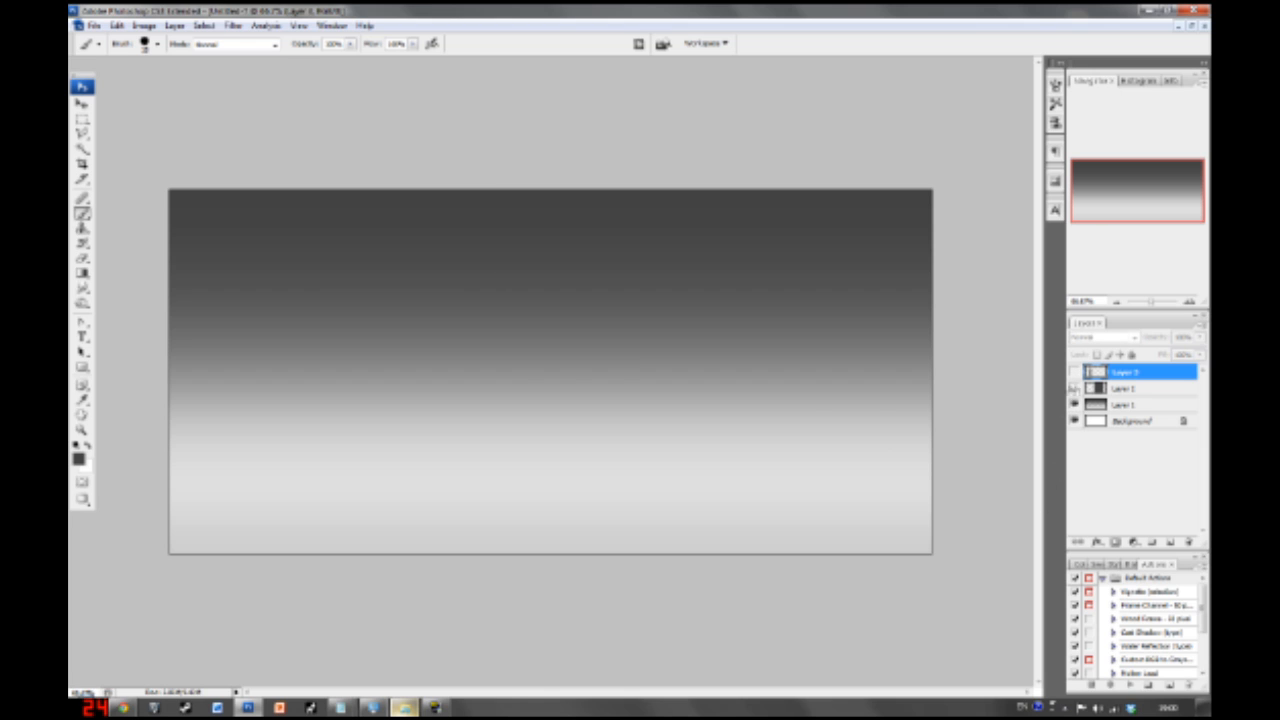
left_click(83, 213)
left_click(1075, 388)
left_click(1075, 372)
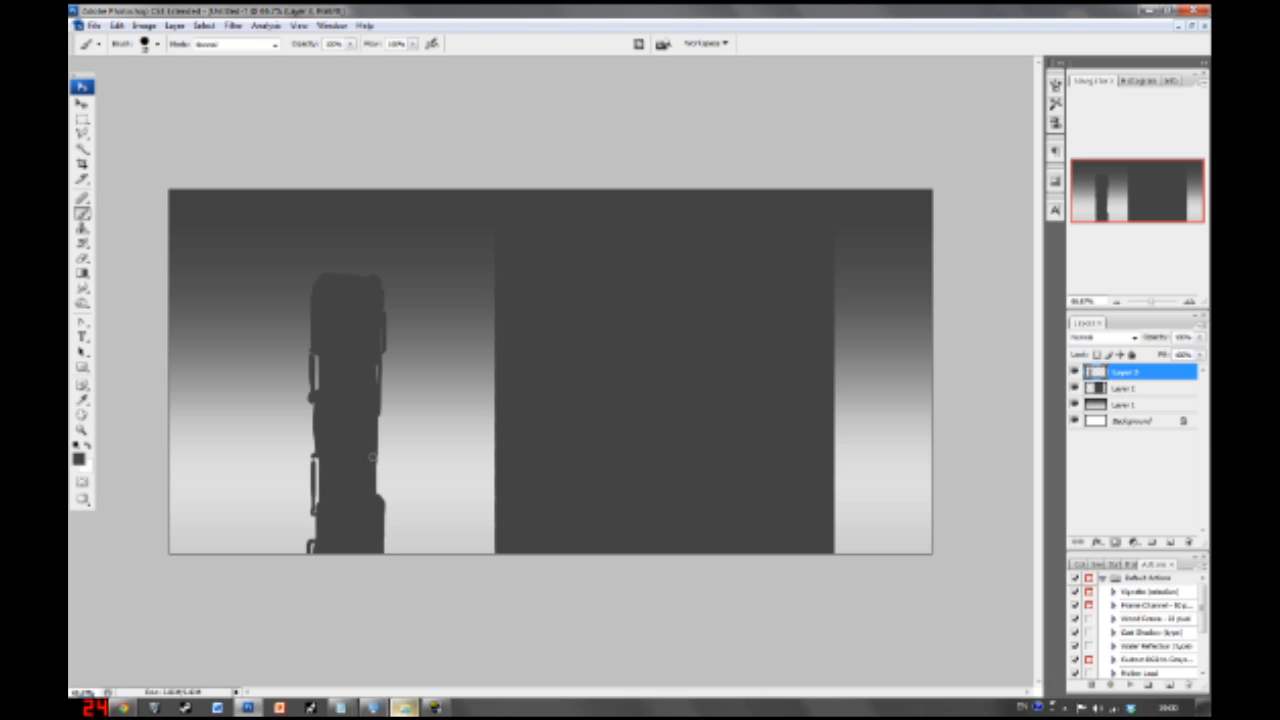
- Refine the tower's uneven edges, square off its top and paint thin antennas on the roof
mouse_move(379, 462)
left_mouse_down()
mouse_move(384, 500)
mouse_move(377, 490)
left_mouse_up()
mouse_move(380, 430)
left_mouse_down()
mouse_move(375, 362)
mouse_move(335, 396)
mouse_move(313, 366)
mouse_move(315, 446)
left_mouse_up()
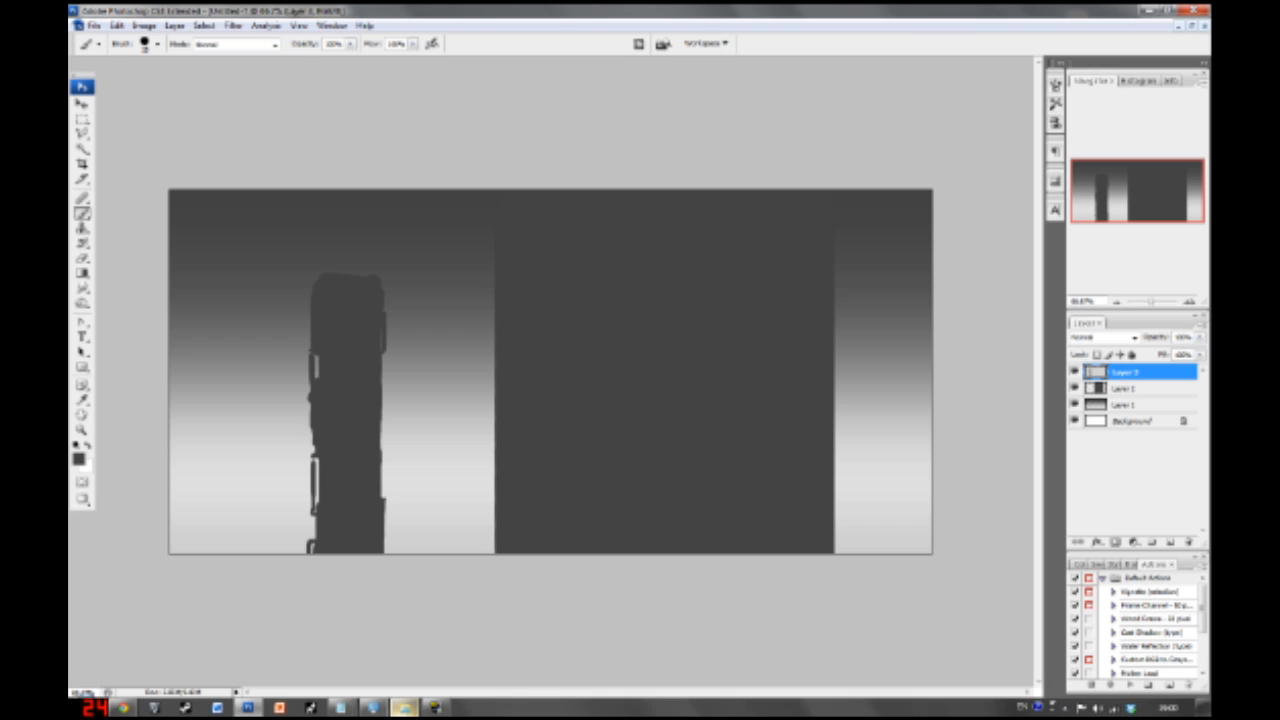
left_click_drag(313, 342, 316, 285)
left_click_drag(307, 322, 311, 274)
left_click_drag(496, 354, 495, 419)
key("ctrl+z")
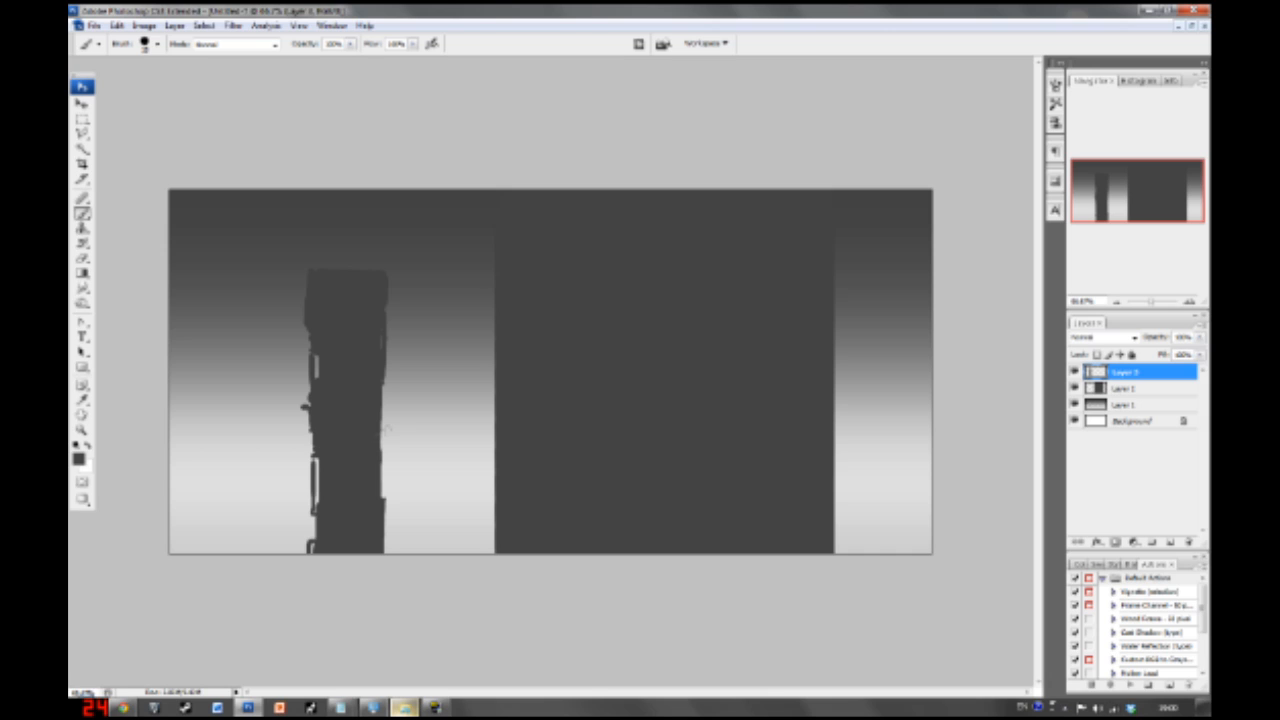
left_click_drag(379, 449, 381, 468)
- On Layer 2, enlarge the brush and paint irregular bulges along the left and right edges of the wide block
left_click(1125, 387)
left_click_drag(495, 383, 495, 489)
right_click(519, 448)
left_click(578, 476)
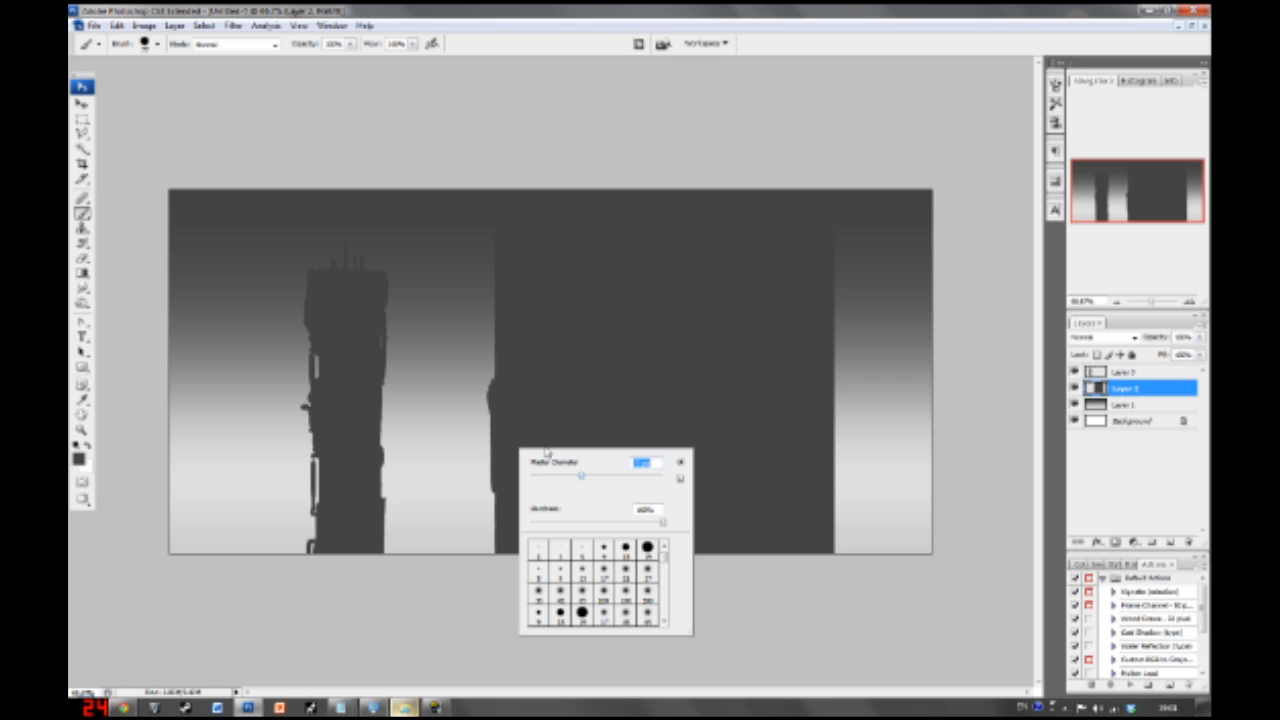
left_click_drag(508, 391, 509, 375)
mouse_move(505, 320)
left_mouse_down()
mouse_move(491, 297)
mouse_move(498, 212)
left_mouse_up()
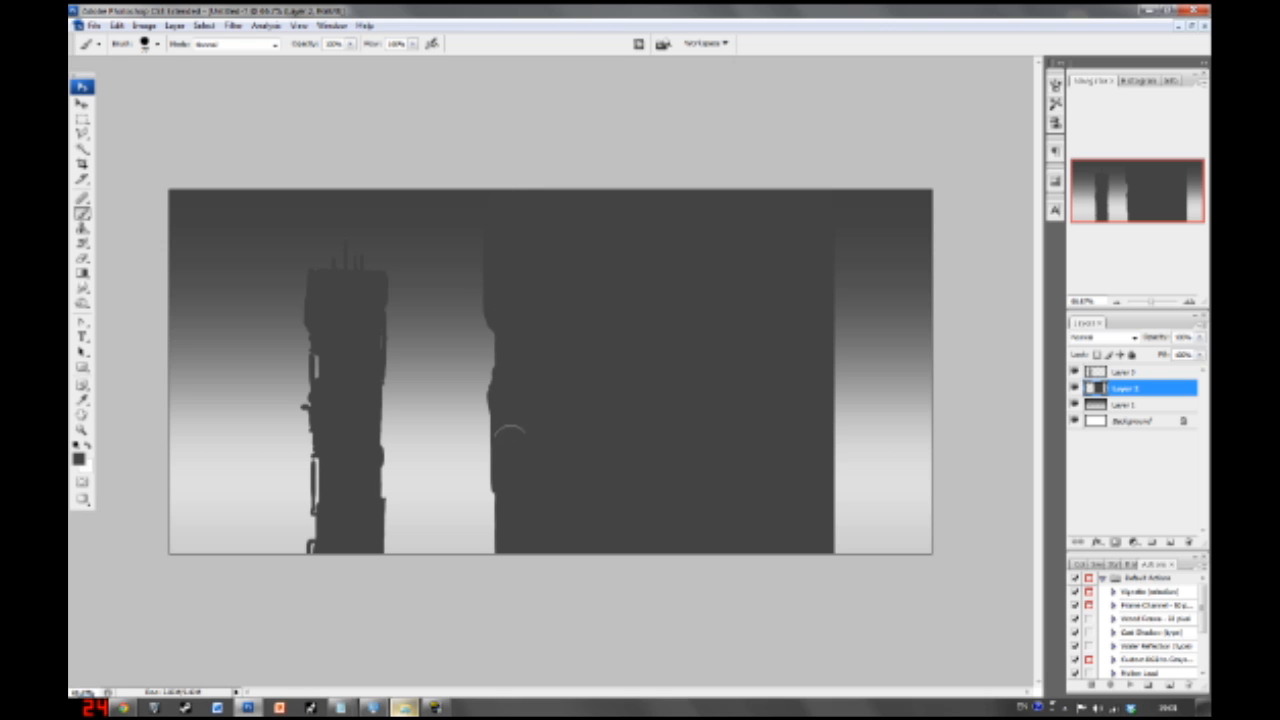
left_click_drag(511, 520, 498, 535)
mouse_move(820, 537)
left_mouse_down()
mouse_move(823, 392)
mouse_move(822, 426)
mouse_move(817, 410)
mouse_move(829, 191)
left_mouse_up()
- Reduce the brush diameter and paint fine jagged details along the wide block's edges, with debris specks beside its right edge
right_click(795, 334)
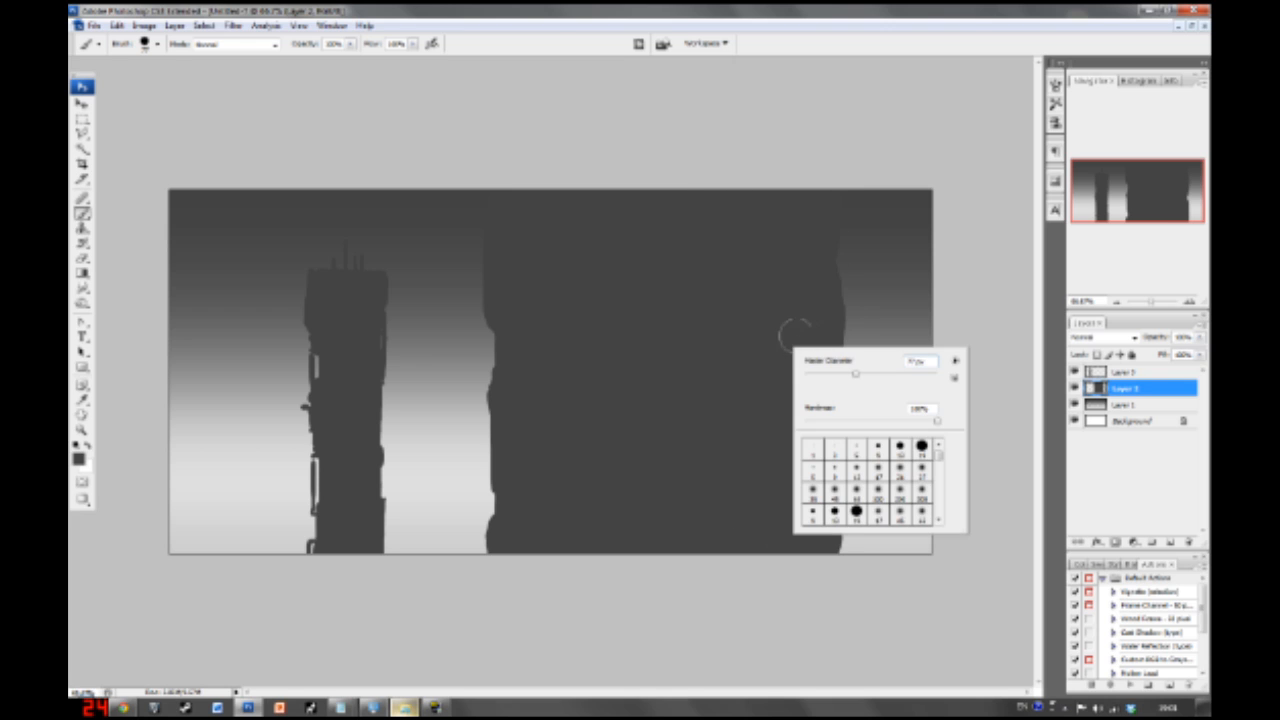
left_click(818, 374)
key("Return")
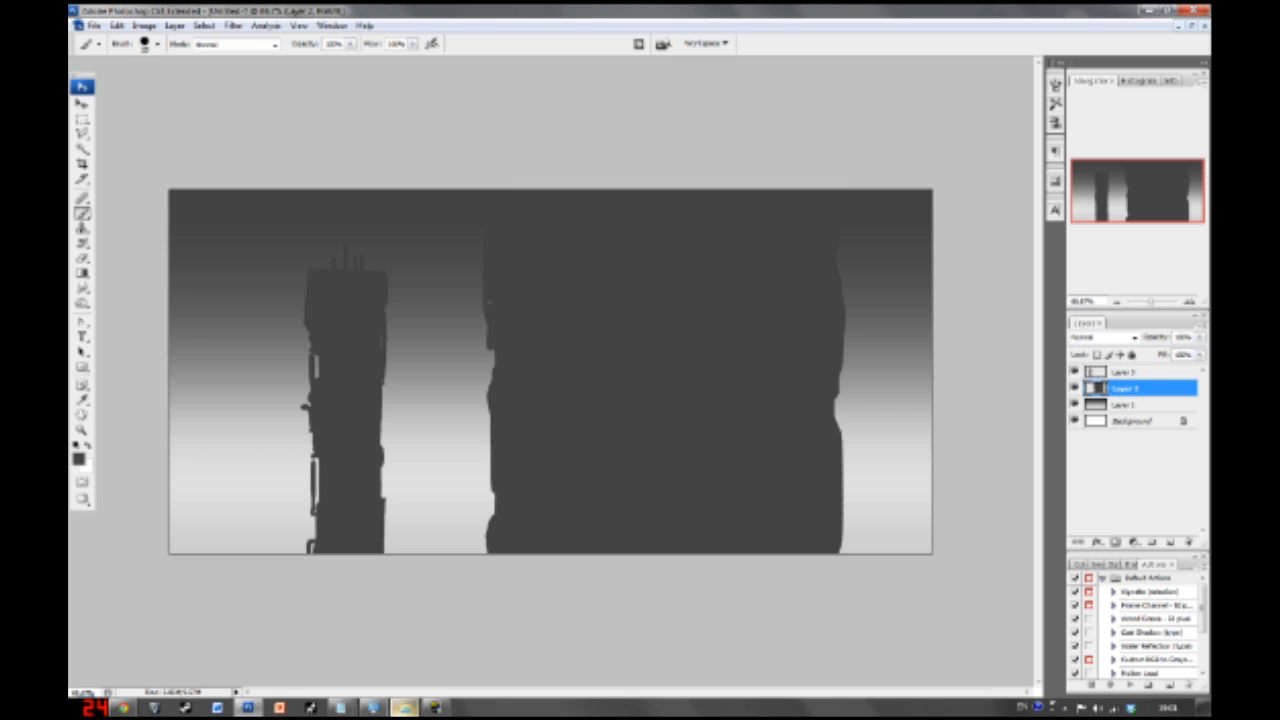
left_click_drag(490, 462, 488, 554)
left_click_drag(842, 502, 845, 312)
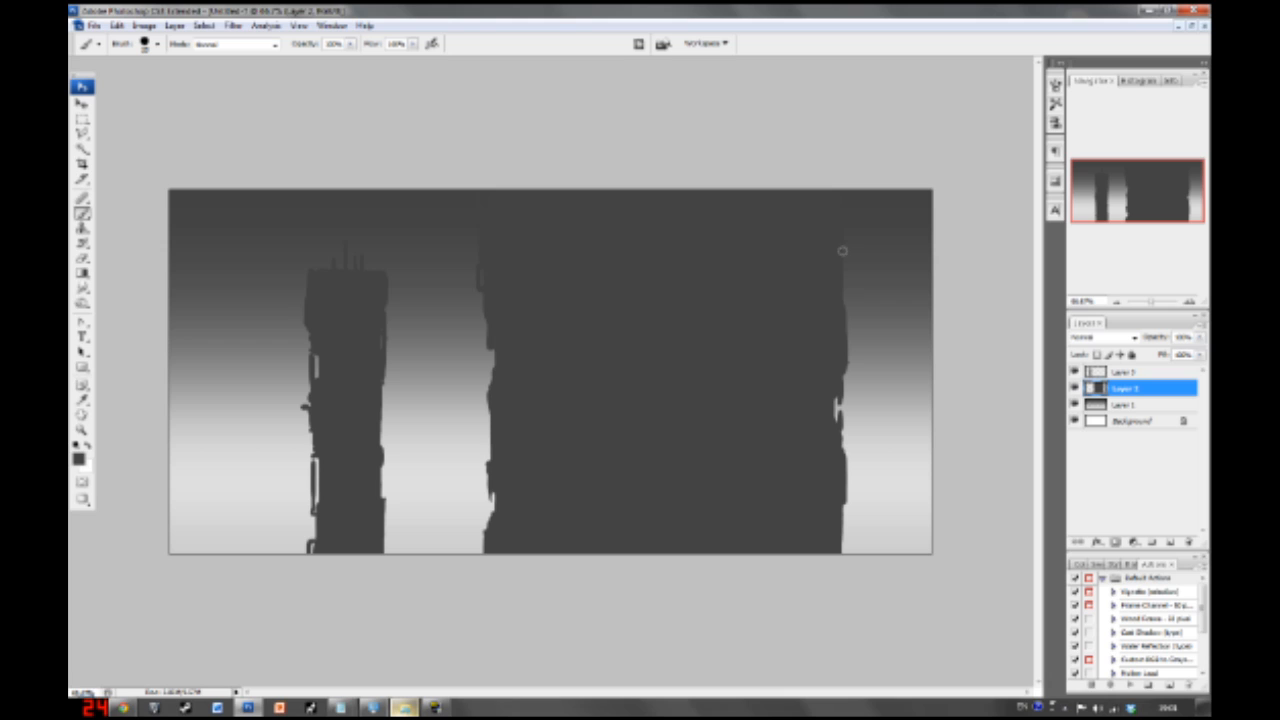
left_click_drag(846, 254, 845, 311)
left_click_drag(848, 432, 842, 452)
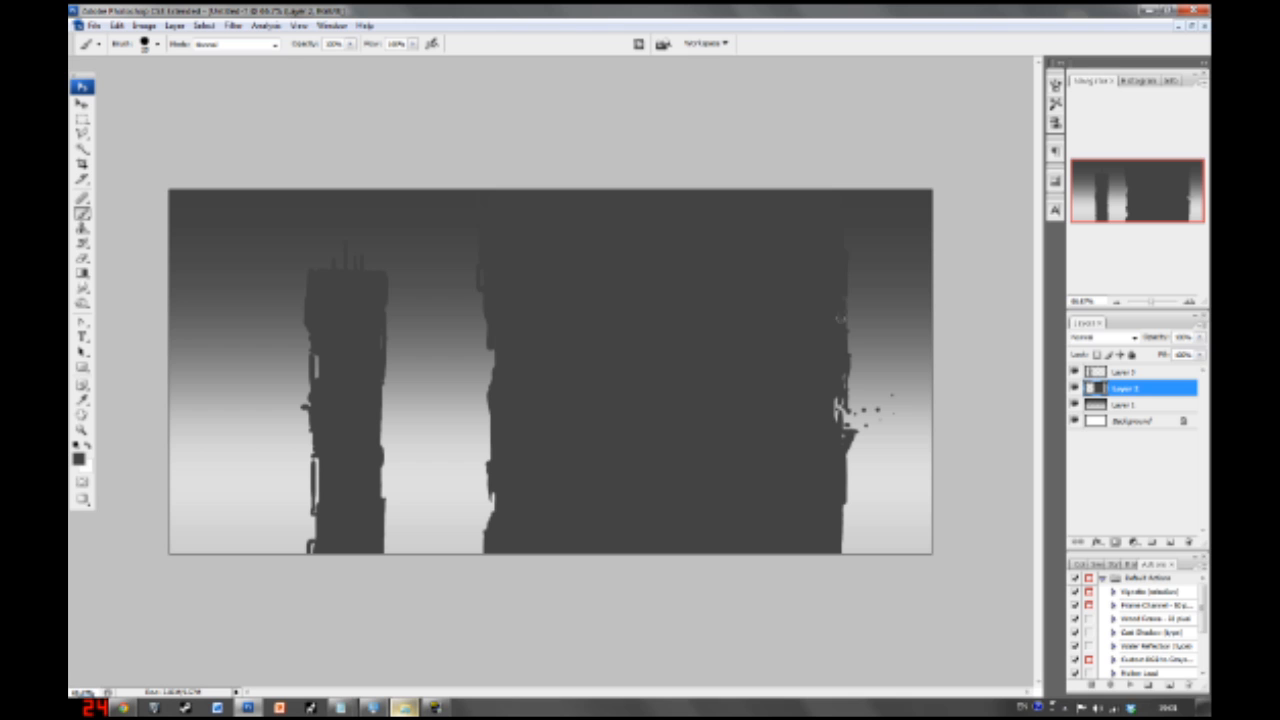
- Try an extra brush stroke by the debris on the wide block's right edge, and undo it
key("ctrl+plus")
key("ctrl+plus")
left_click_drag(724, 434, 240, 362)
left_click_drag(737, 471, 384, 427)
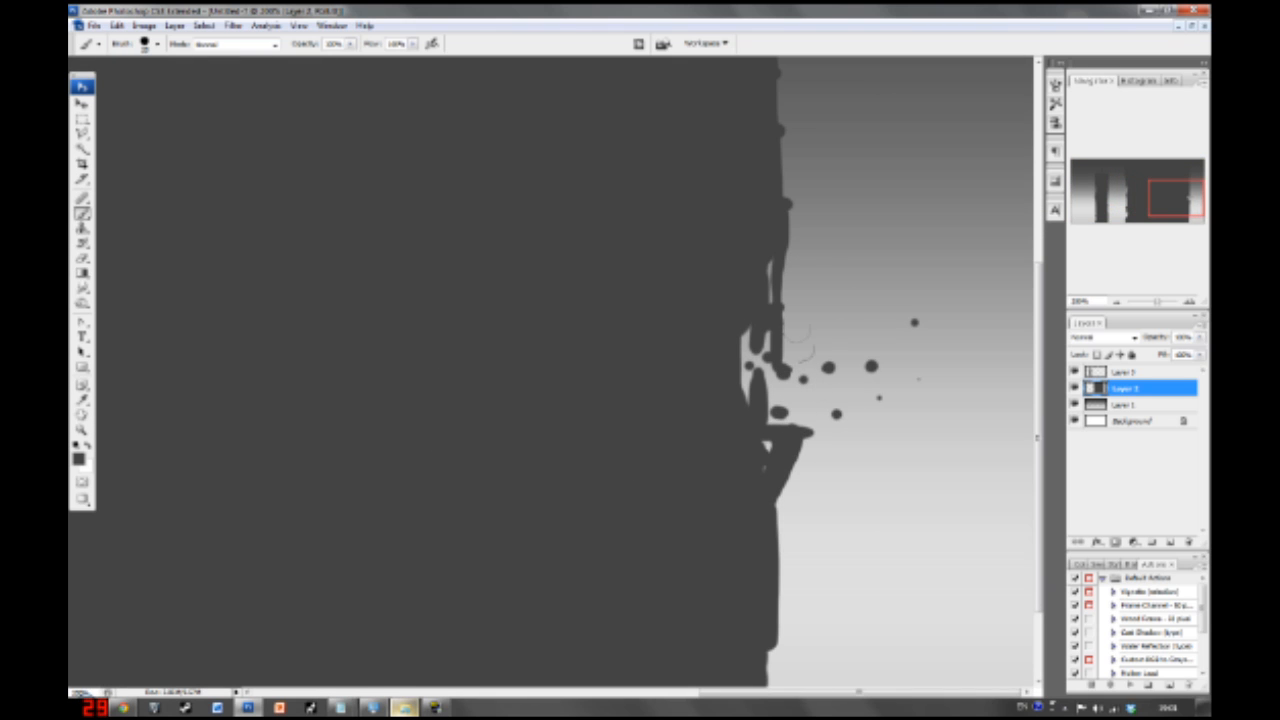
left_click_drag(781, 320, 795, 312)
key("ctrl+z")
key("ctrl+minus")
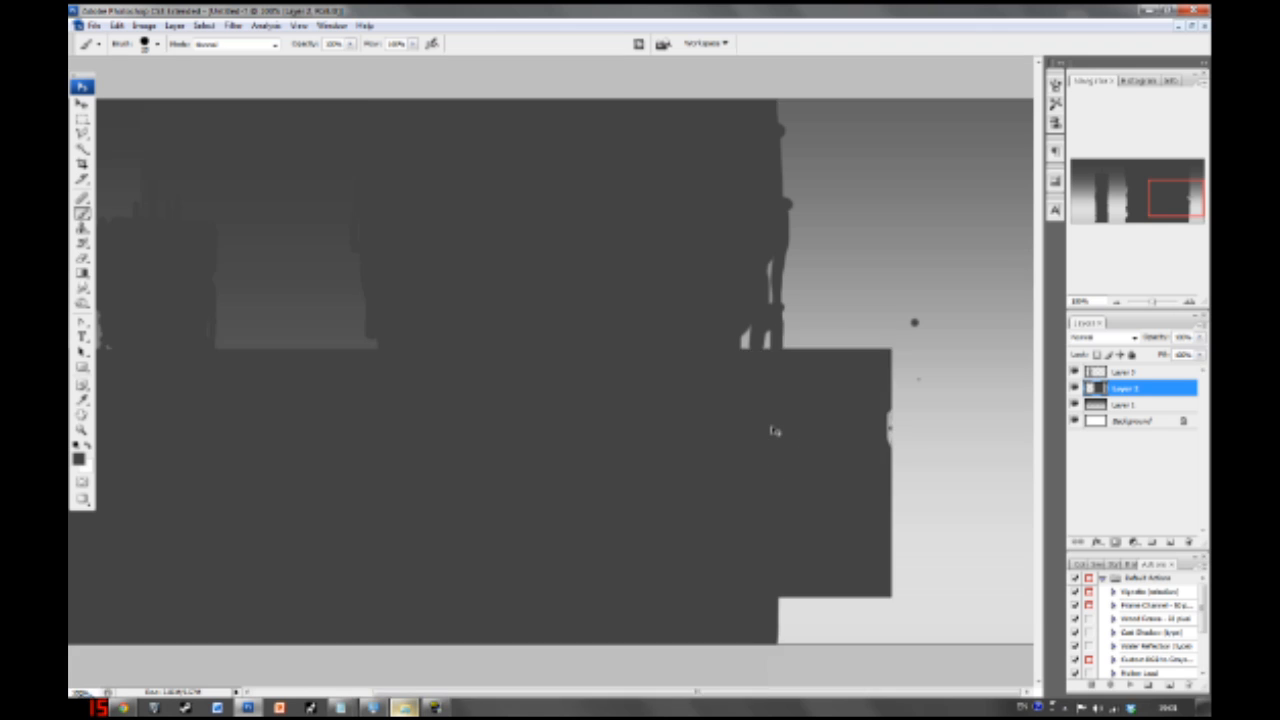
key("ctrl+minus")
key("ctrl+minus")
key("ctrl+minus")
key("ctrl+minus")
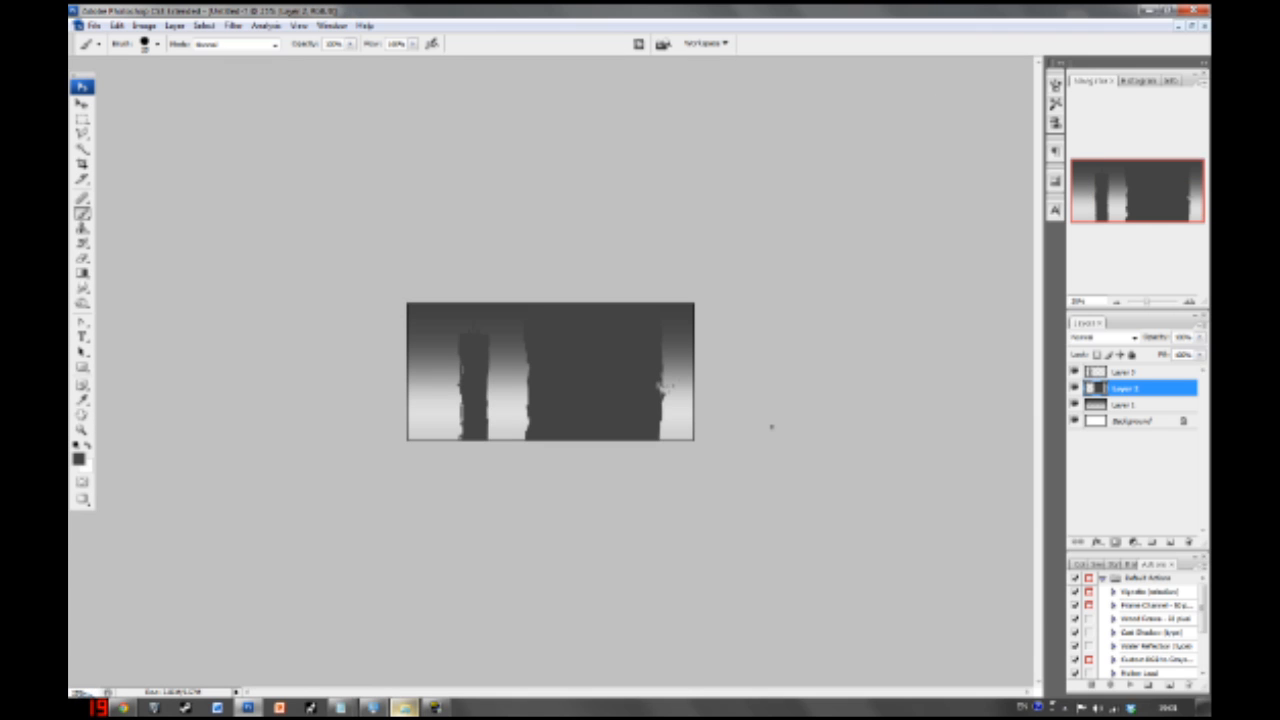
key("ctrl+plus")
key("ctrl+plus")
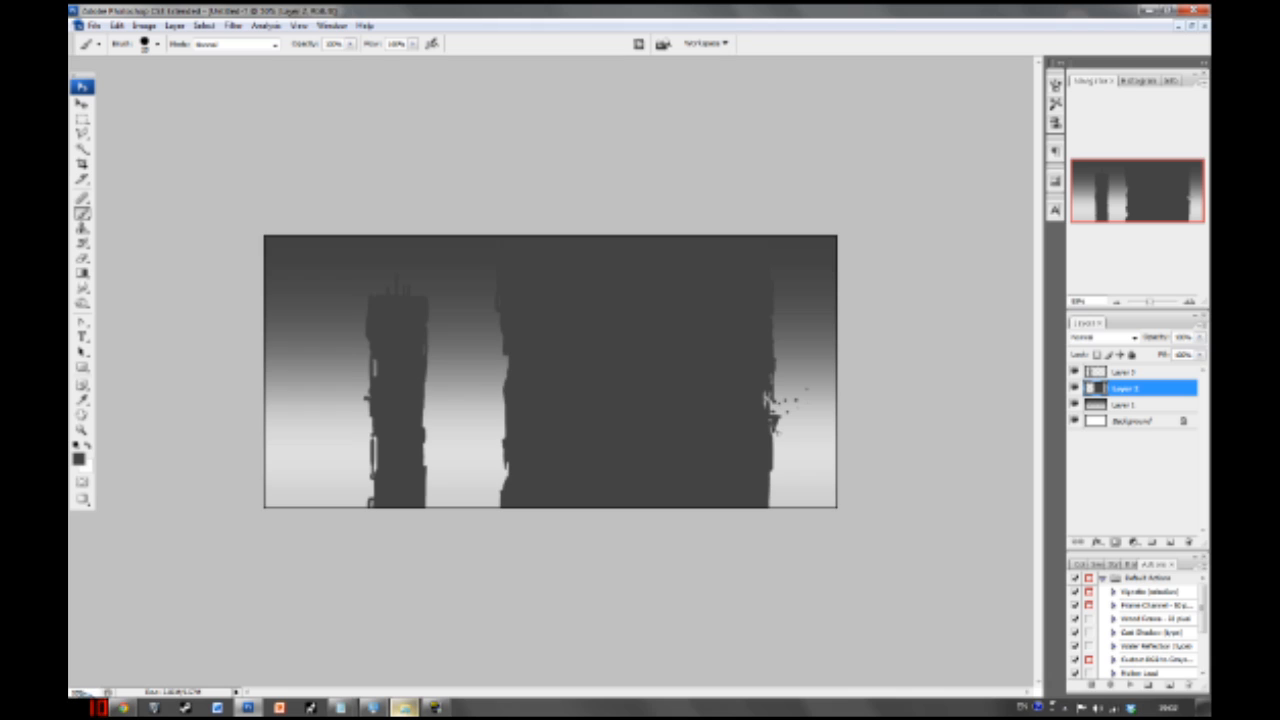
- Add a new layer above Layer 3 and paint a full-height dark strip along the canvas's left edge with a larger brush
left_click(1125, 373)
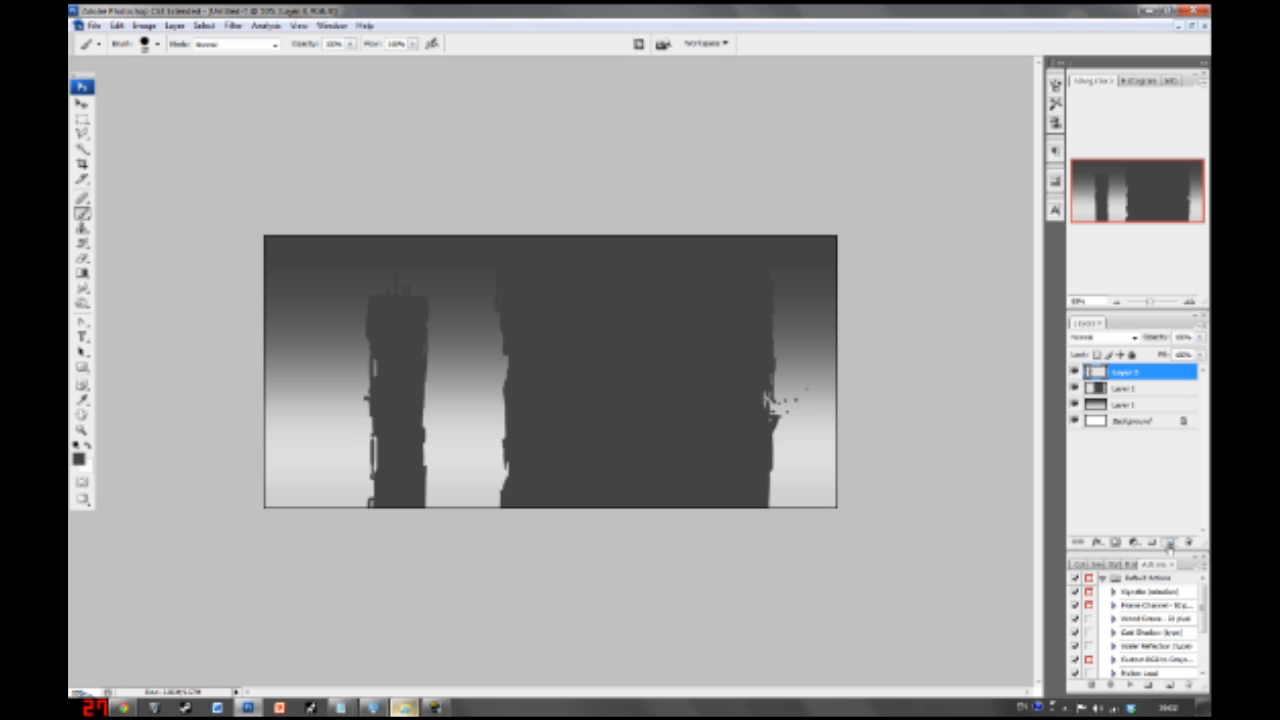
left_click(1171, 542)
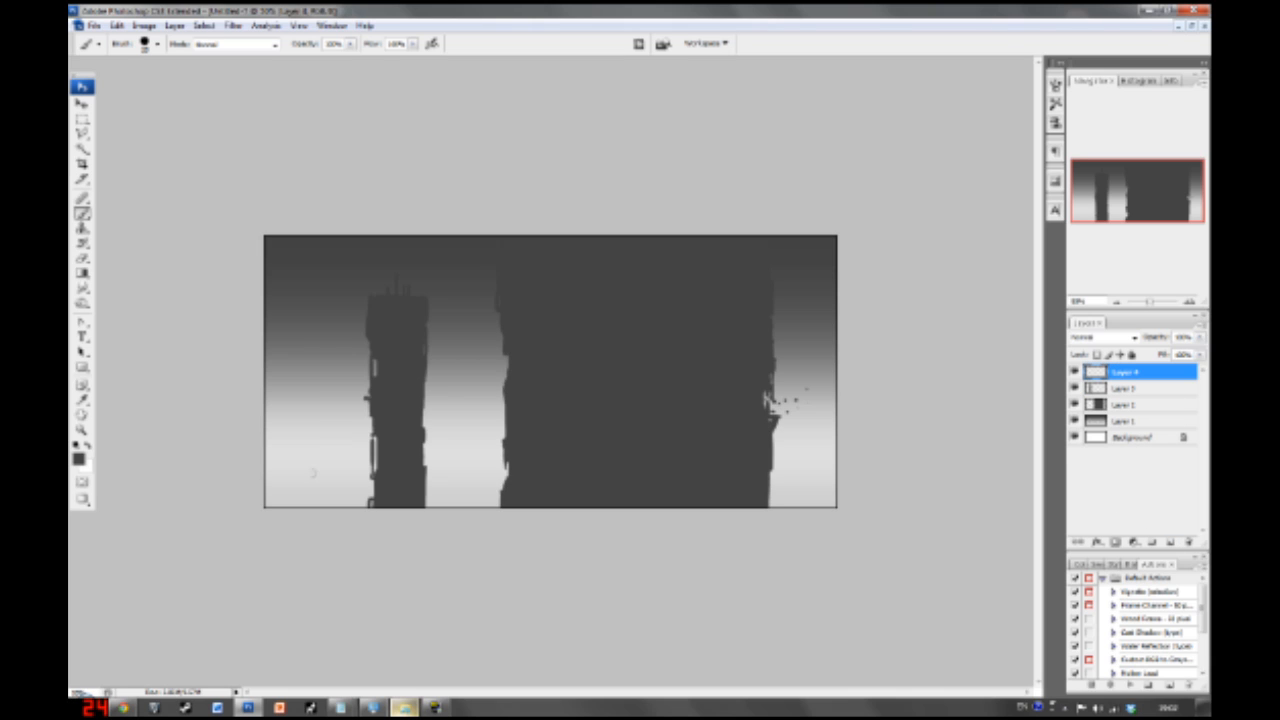
right_click(313, 473)
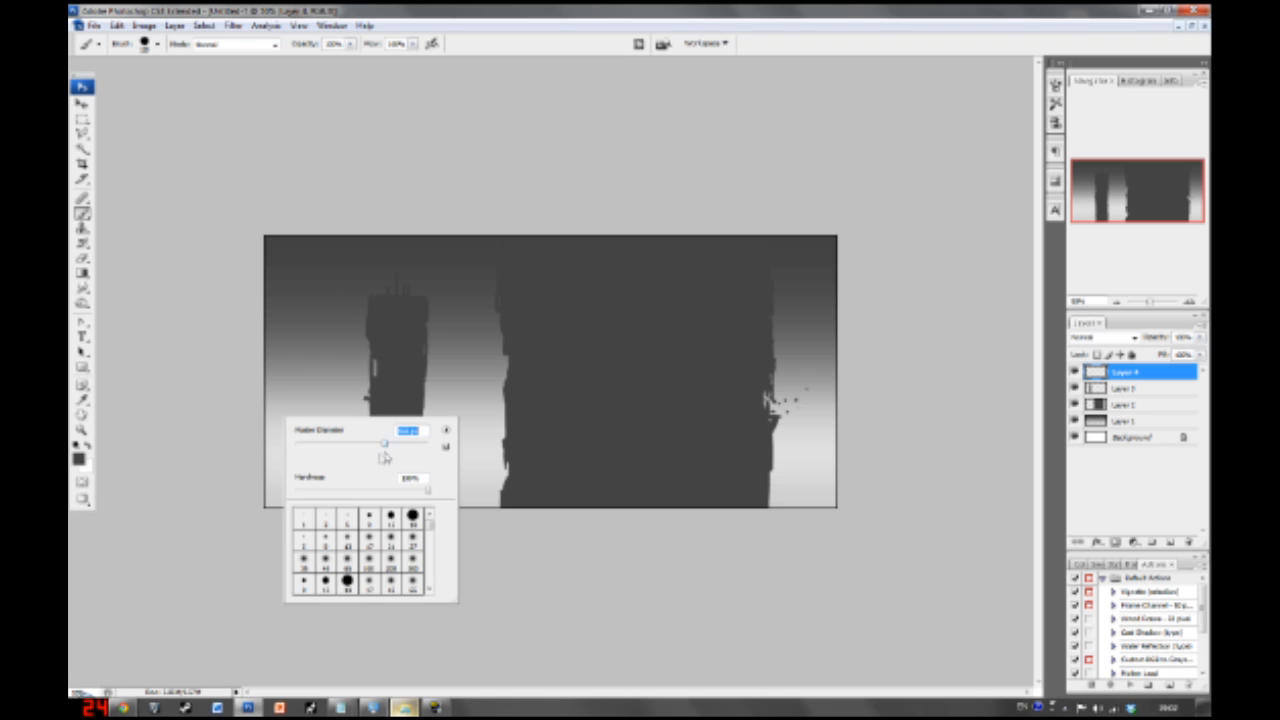
left_click_drag(263, 506, 277, 151)
left_click_drag(270, 218, 277, 583)
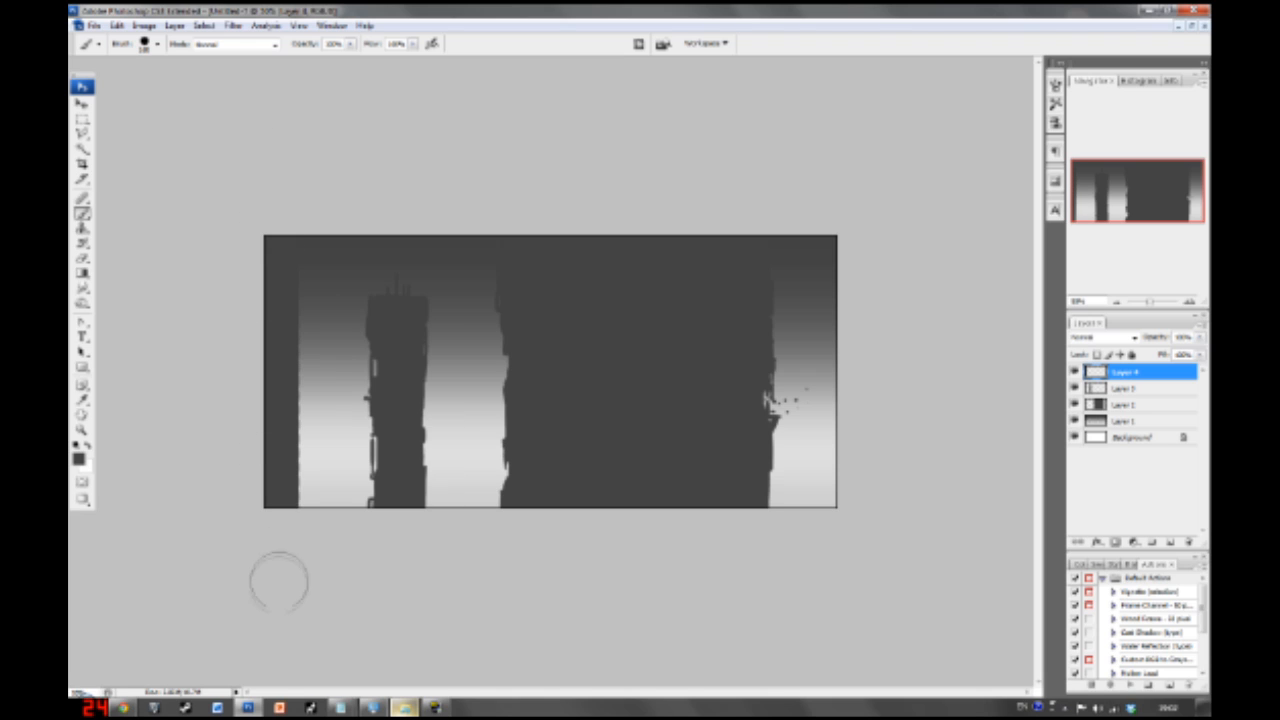
- Reduce the brush diameter and paint irregular bulges down the inner edge of the dark strip on Layer 4
left_click(281, 397)
right_click(285, 375)
left_click(477, 331)
mouse_move(297, 391)
left_mouse_down()
mouse_move(293, 425)
mouse_move(301, 314)
left_mouse_up()
left_click_drag(301, 404, 302, 505)
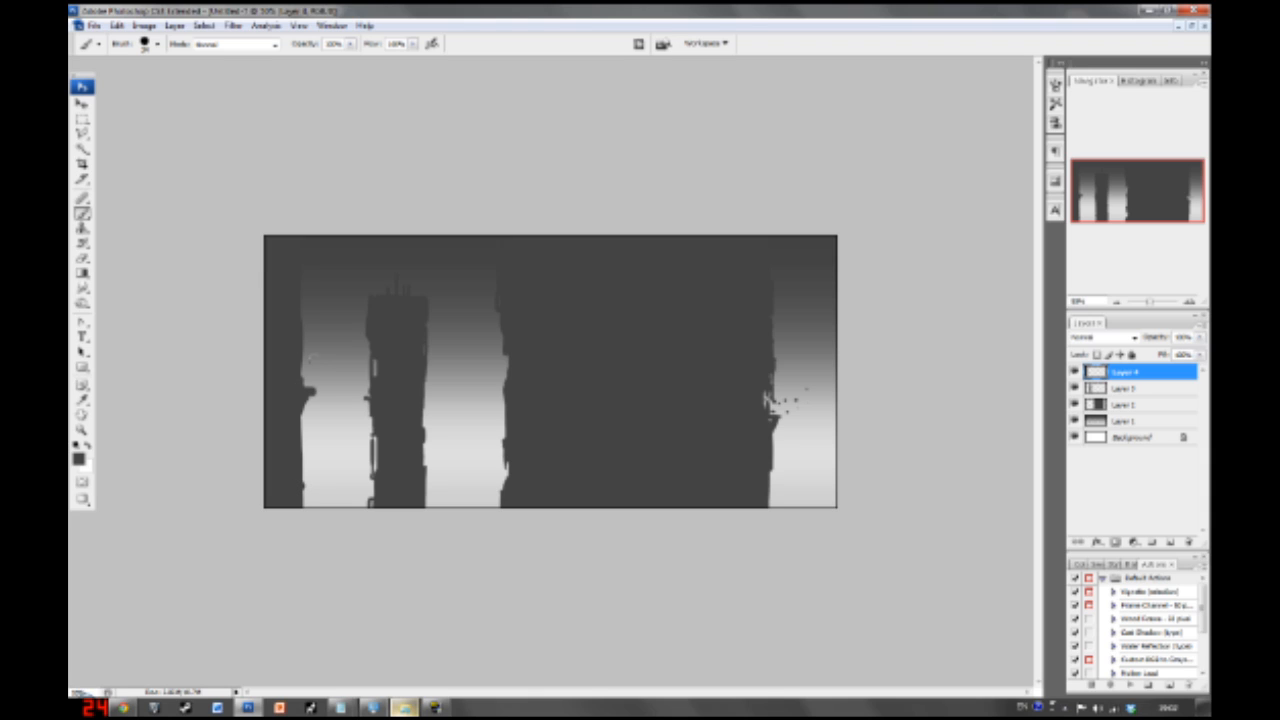
- Lower Layer 3's opacity to fade the narrow tower, and add a new layer above Layer 4
left_click(1137, 389)
left_click(1200, 338)
left_click_drag(1199, 355, 1183, 358)
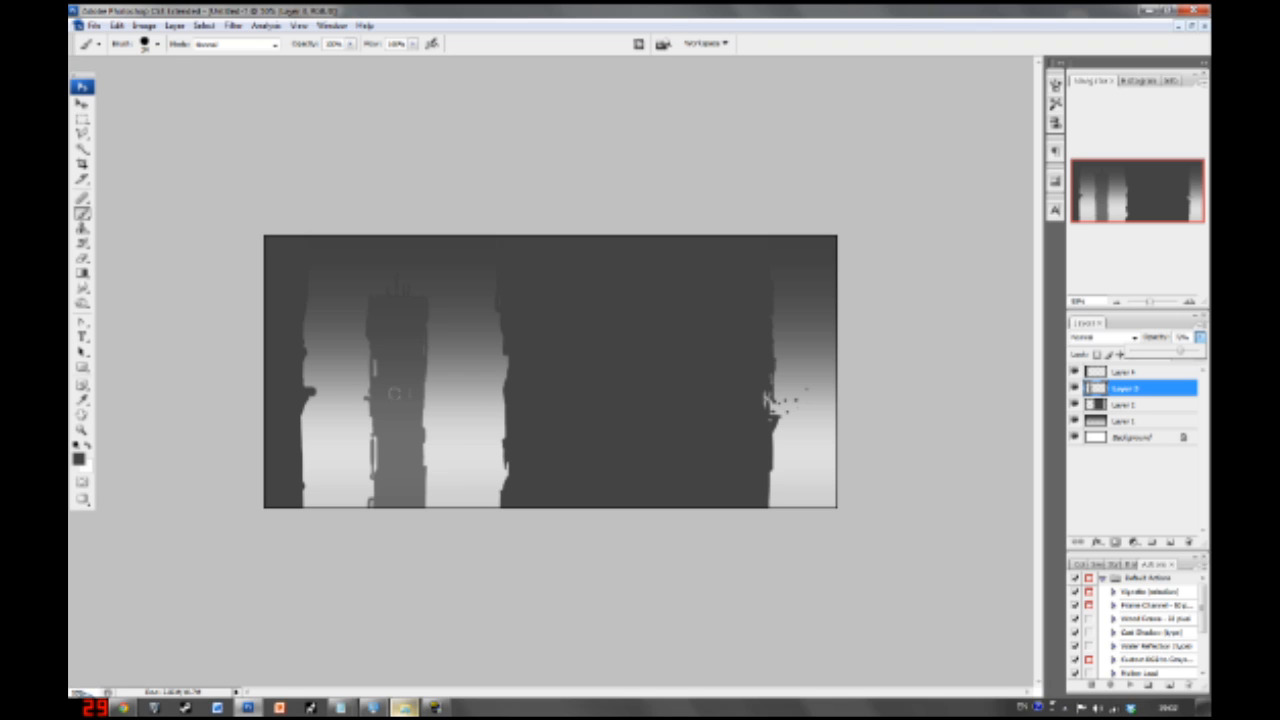
left_click(1131, 375)
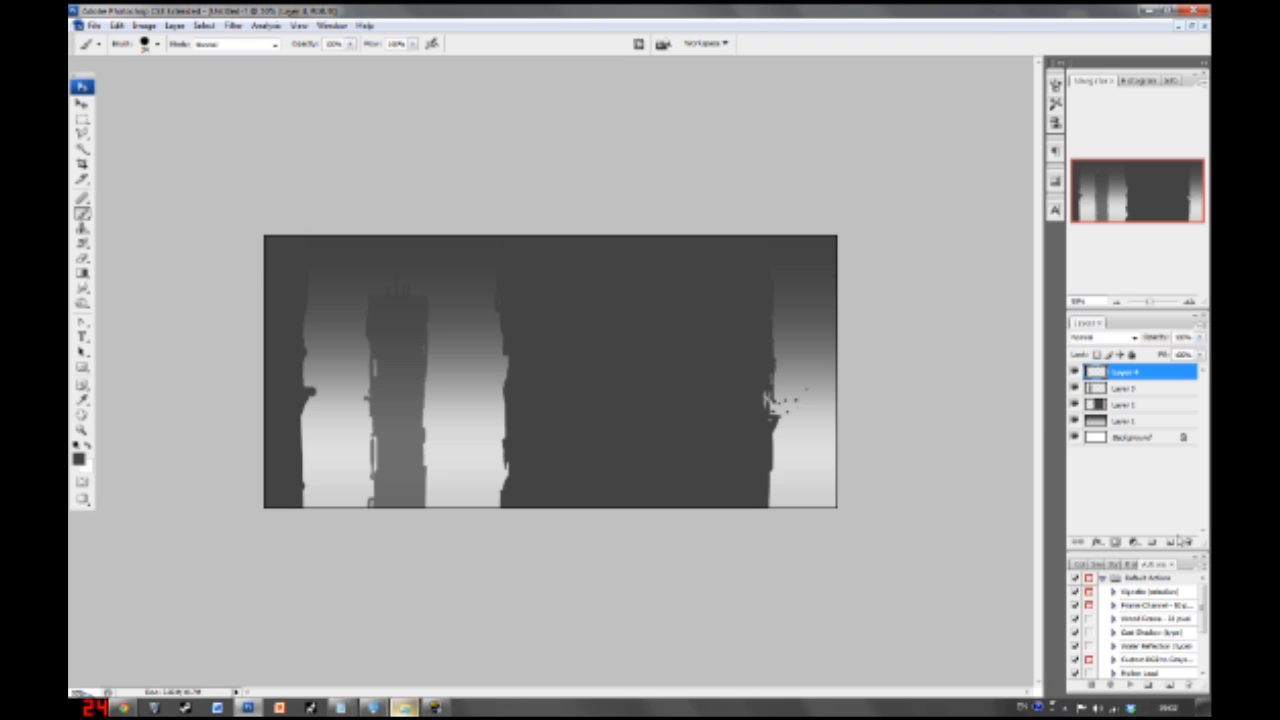
left_click(1171, 543)
- Try brush strokes and an arrow from the wide block to the narrow tower, and step back in the history to before them
left_click_drag(498, 400, 491, 420)
key("ctrl+z")
left_click_drag(403, 404, 392, 436)
key("ctrl+z")
mouse_move(497, 400)
left_mouse_down()
mouse_move(412, 458)
mouse_move(416, 470)
left_mouse_up()
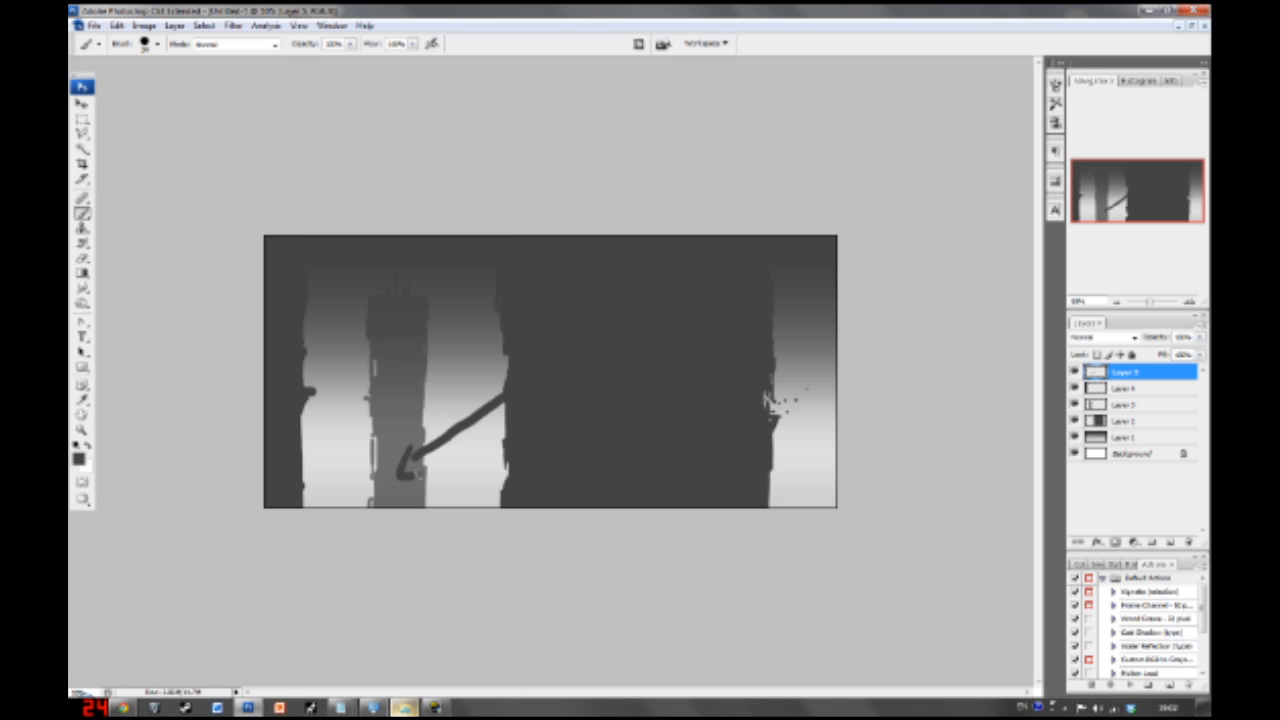
left_click(1128, 566)
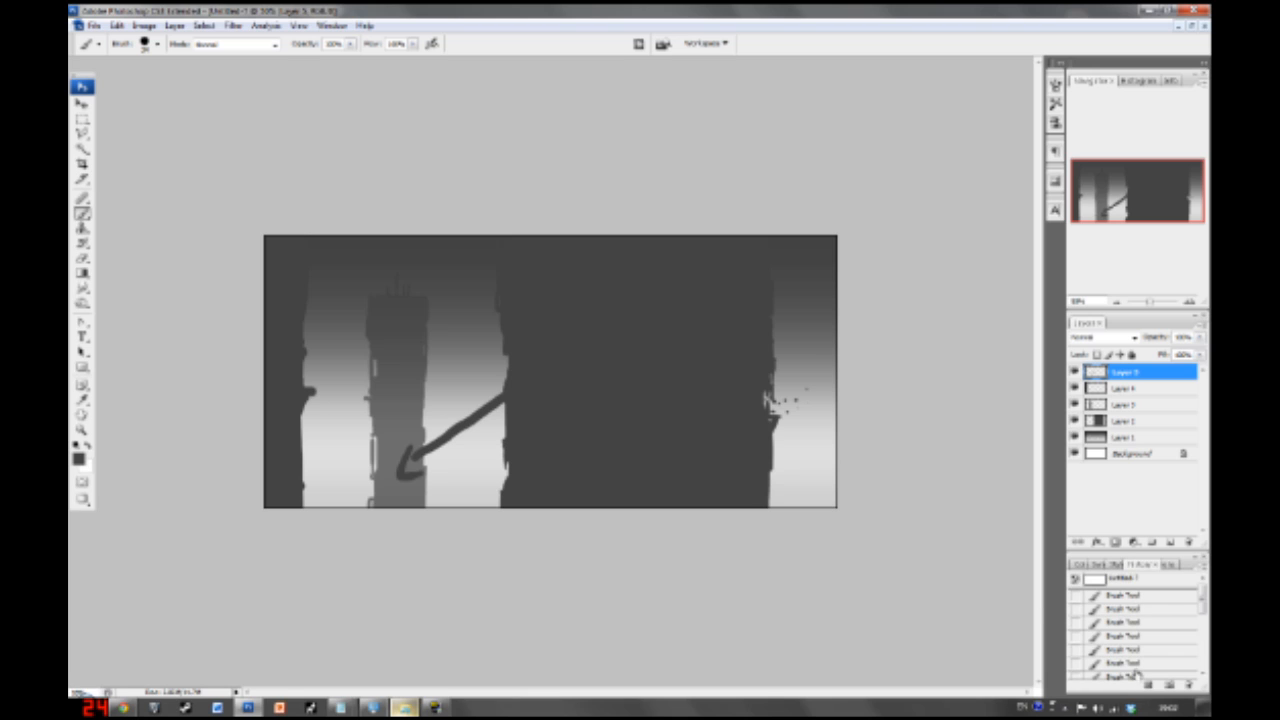
left_click_drag(1202, 596, 1204, 663)
left_click(1129, 658)
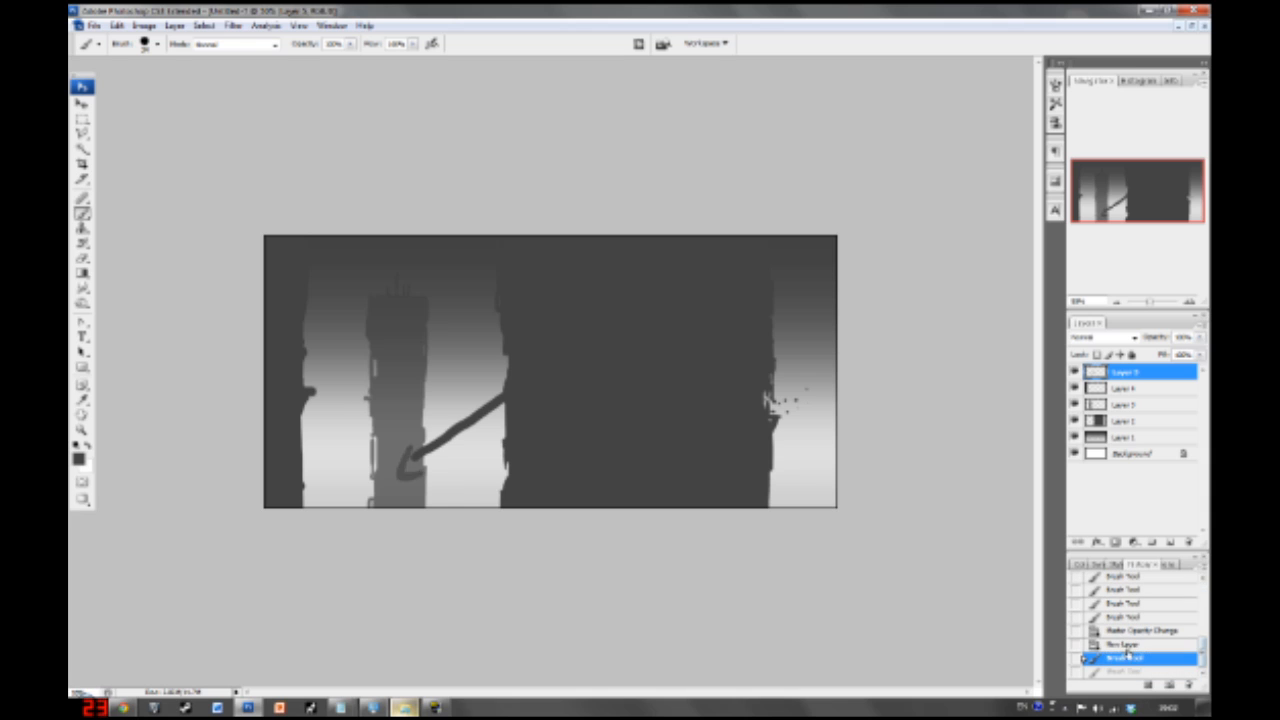
left_click(1127, 646)
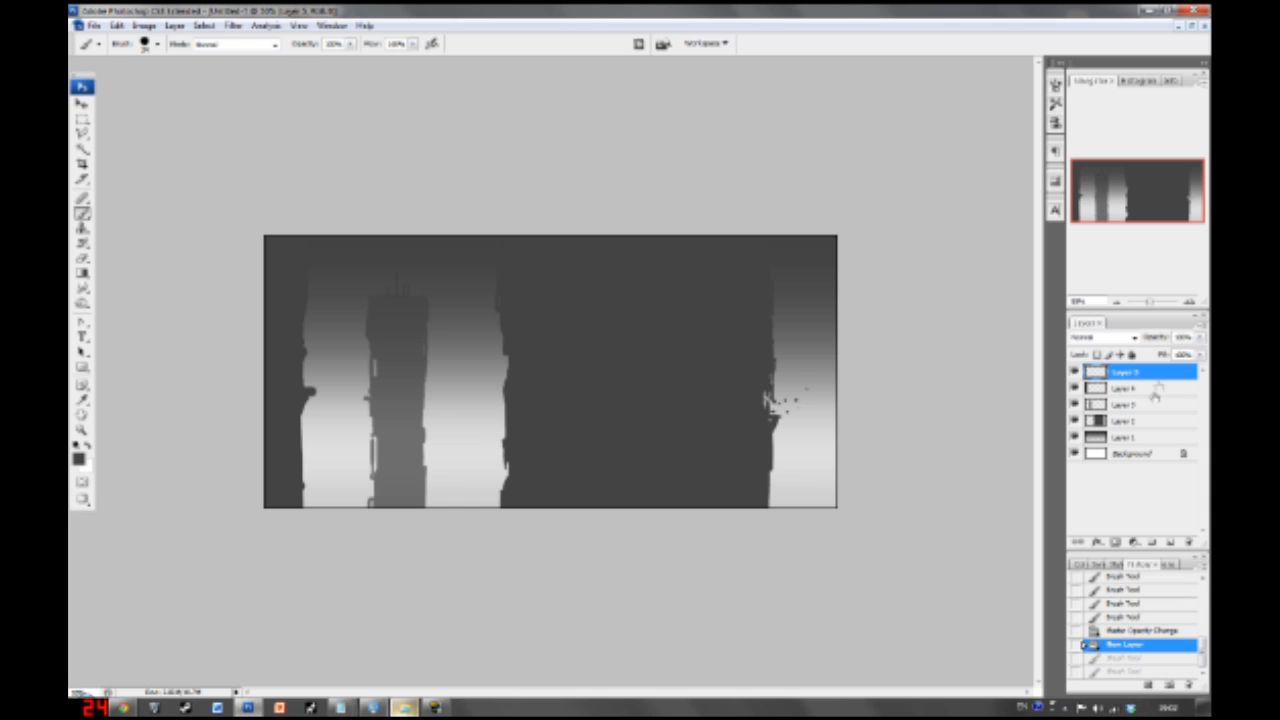
- Add a new layer and draw a light linear gradient fading upward from the lower part of the canvas
left_click(1176, 542)
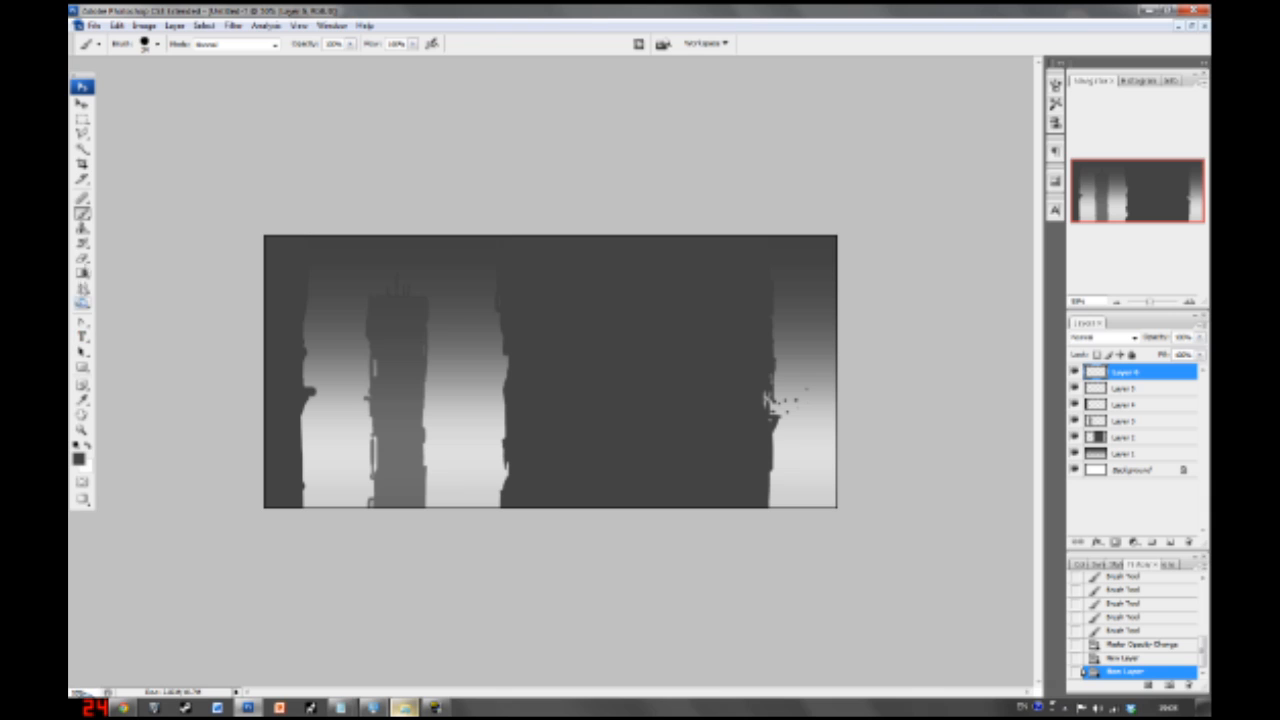
left_click(82, 272)
key("x")
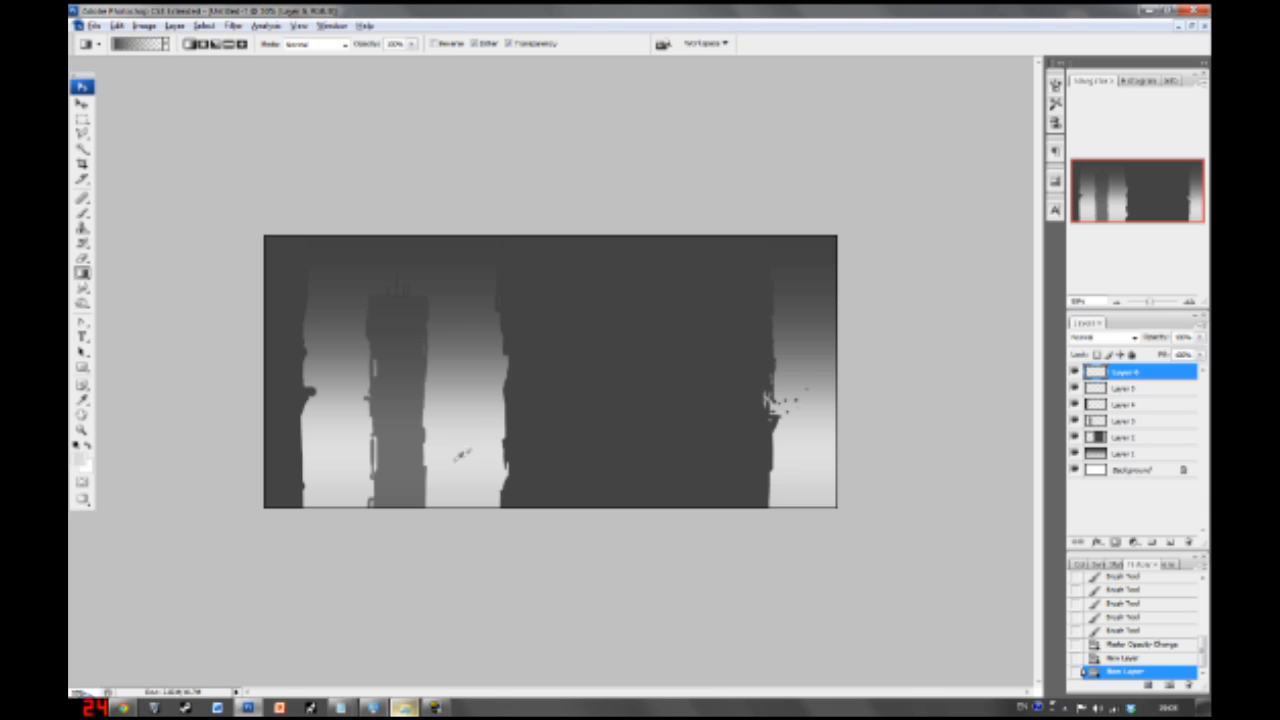
left_click_drag(569, 465, 550, 273)
- Toggle the visibility of Layers 6, 3 and 4 to compare the scene with and without each one
left_click(1075, 372)
left_click(1075, 372)
left_click(1075, 372)
left_click(1075, 421)
left_click(1075, 421)
left_click(1075, 404)
left_click(1075, 404)
left_click(1075, 372)
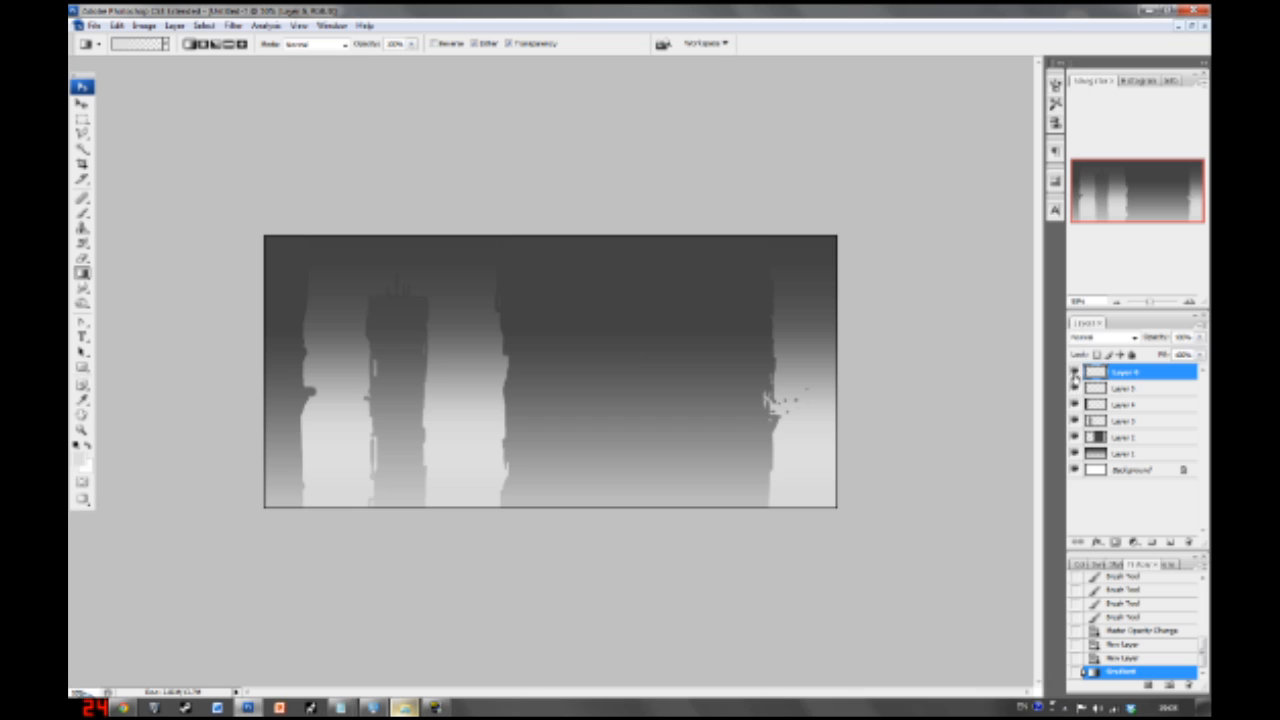
left_click(1075, 372)
left_click(1075, 372)
- Add a new layer above Layer 6 and set the Brush's foreground colour to a darker, near-black grey
left_click(1170, 541)
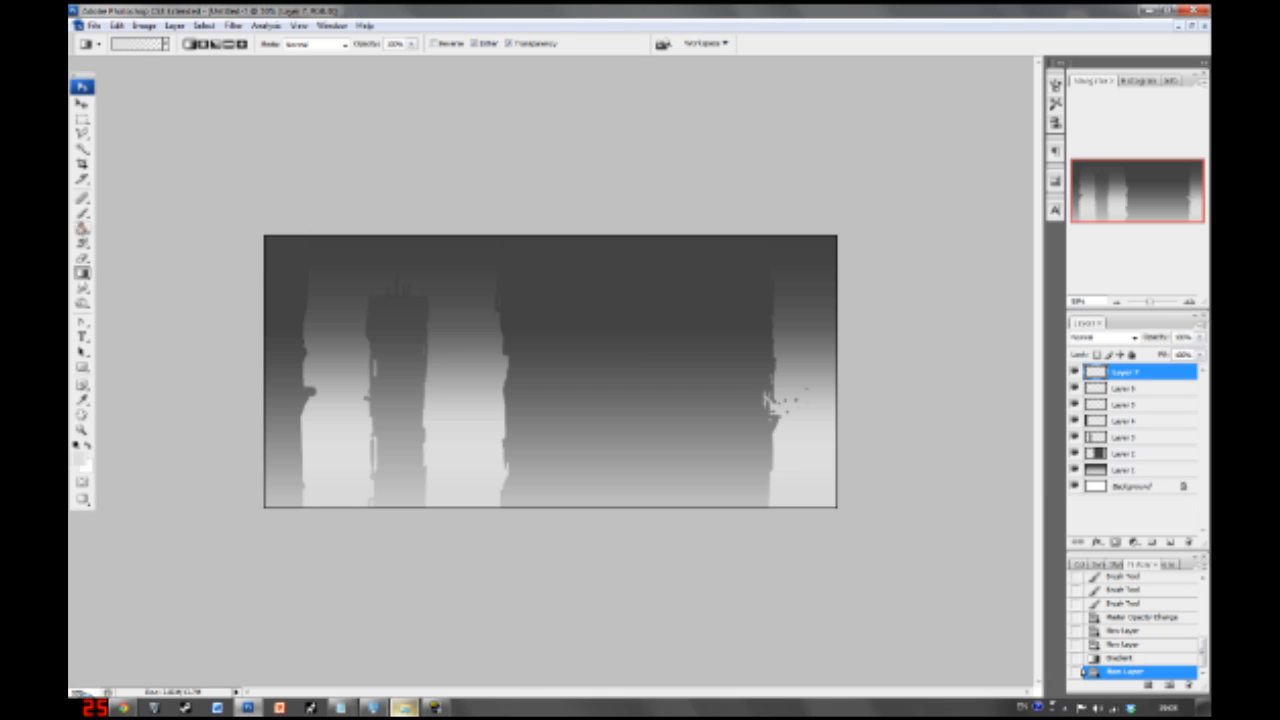
left_click(82, 213)
key("d")
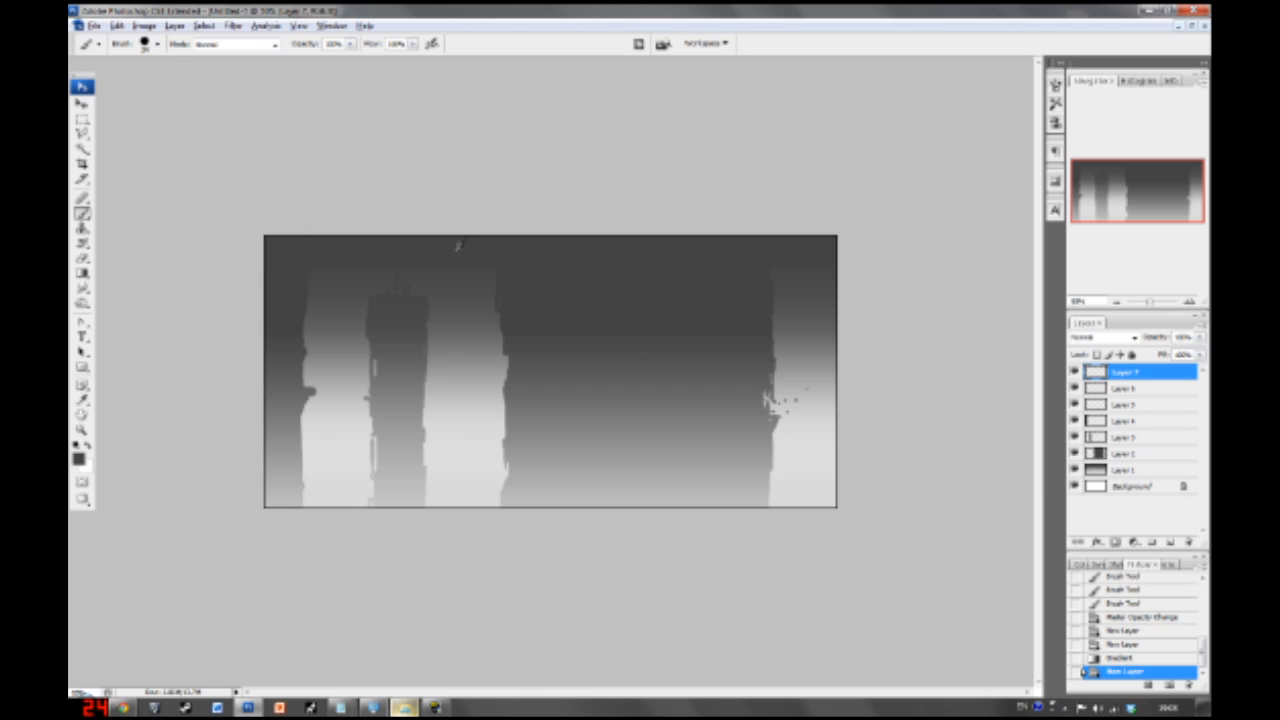
left_click(82, 398)
left_click(78, 459)
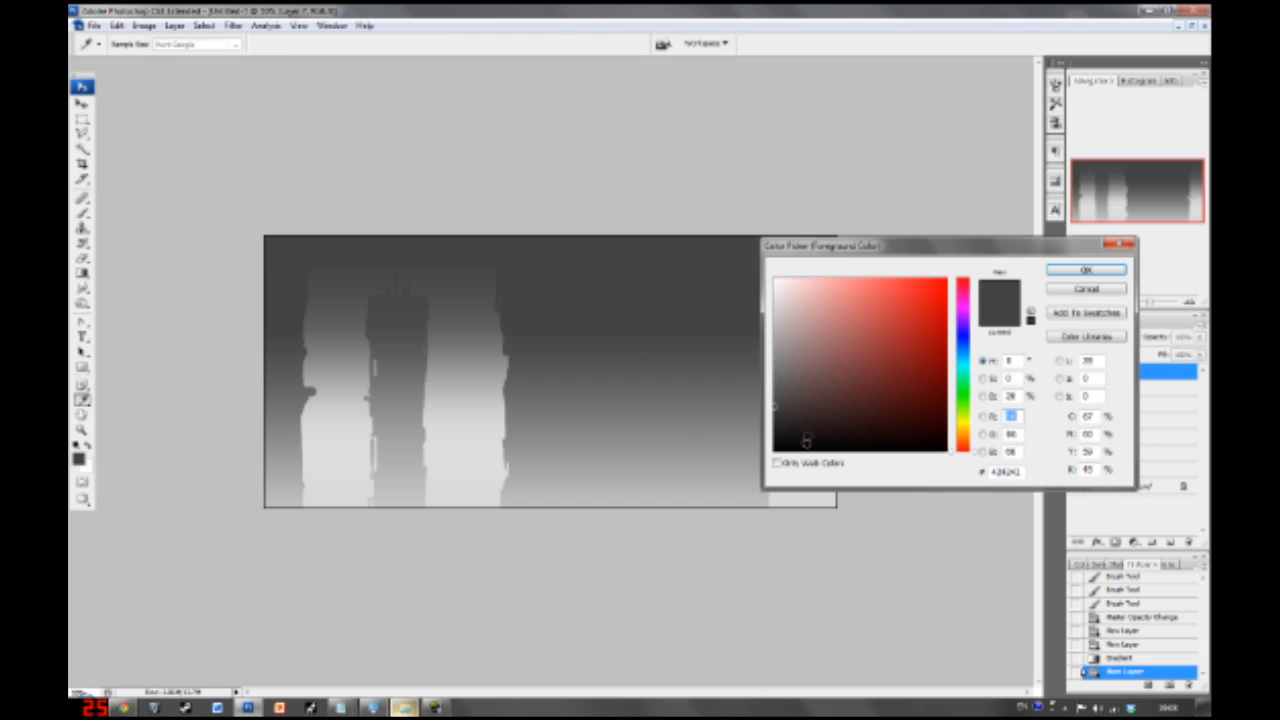
left_click(772, 426)
left_click(1086, 270)
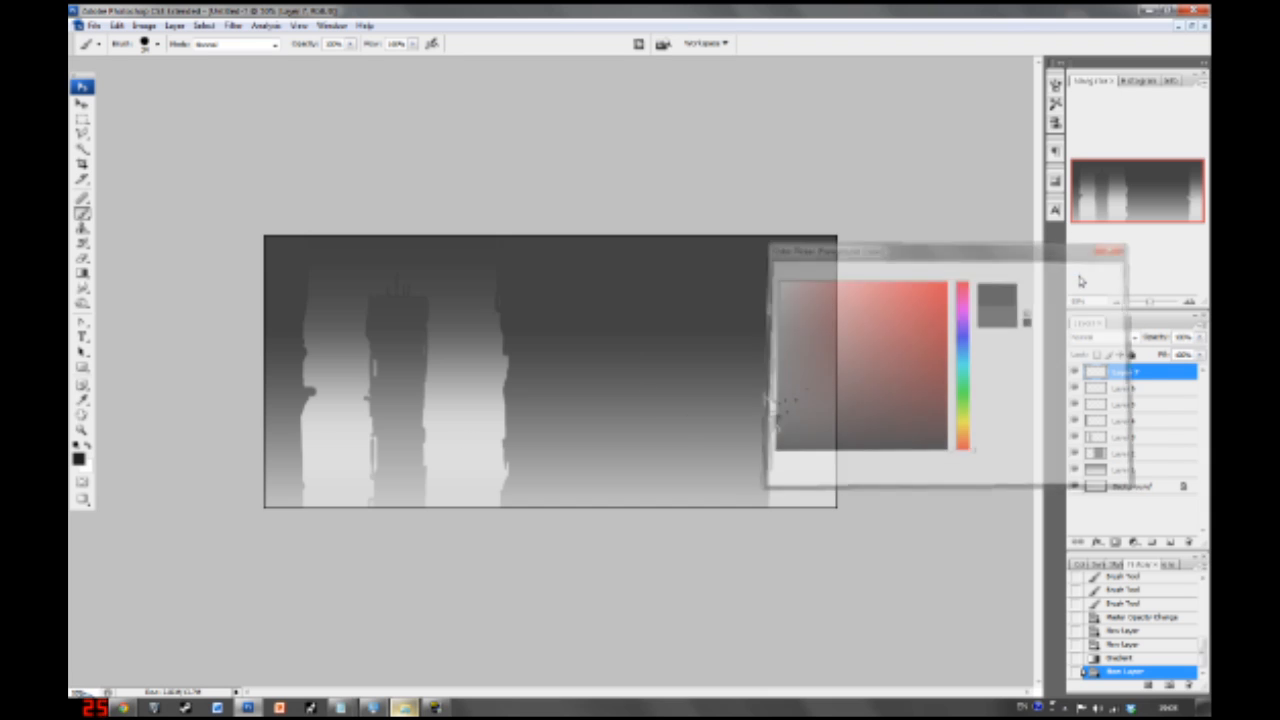
- Try near-black ground strokes in the canvas's lower-left corner, and undo them
left_click_drag(249, 480, 400, 466)
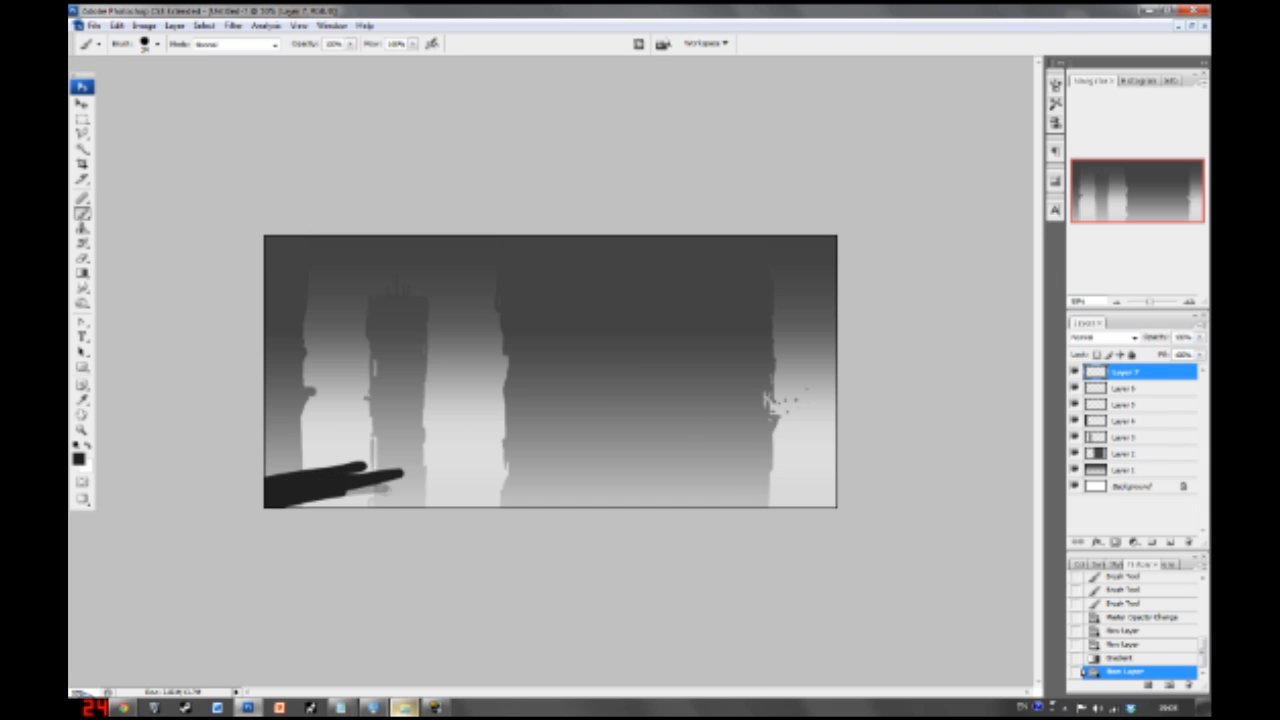
key("ctrl+z")
left_click_drag(264, 497, 345, 480)
key("ctrl+z")
- On Layer 7, paint rough near-black strokes outlining uneven ground along the canvas's lower edge, with a mound beneath the wide block
mouse_move(260, 447)
left_mouse_down()
mouse_move(358, 494)
mouse_move(321, 490)
mouse_move(354, 506)
left_mouse_up()
mouse_move(264, 463)
left_mouse_down()
mouse_move(384, 508)
mouse_move(458, 510)
left_mouse_up()
mouse_move(372, 499)
left_mouse_down()
mouse_move(584, 504)
mouse_move(668, 488)
left_mouse_up()
mouse_move(636, 506)
left_mouse_down()
mouse_move(703, 490)
mouse_move(788, 494)
mouse_move(714, 488)
left_mouse_up()
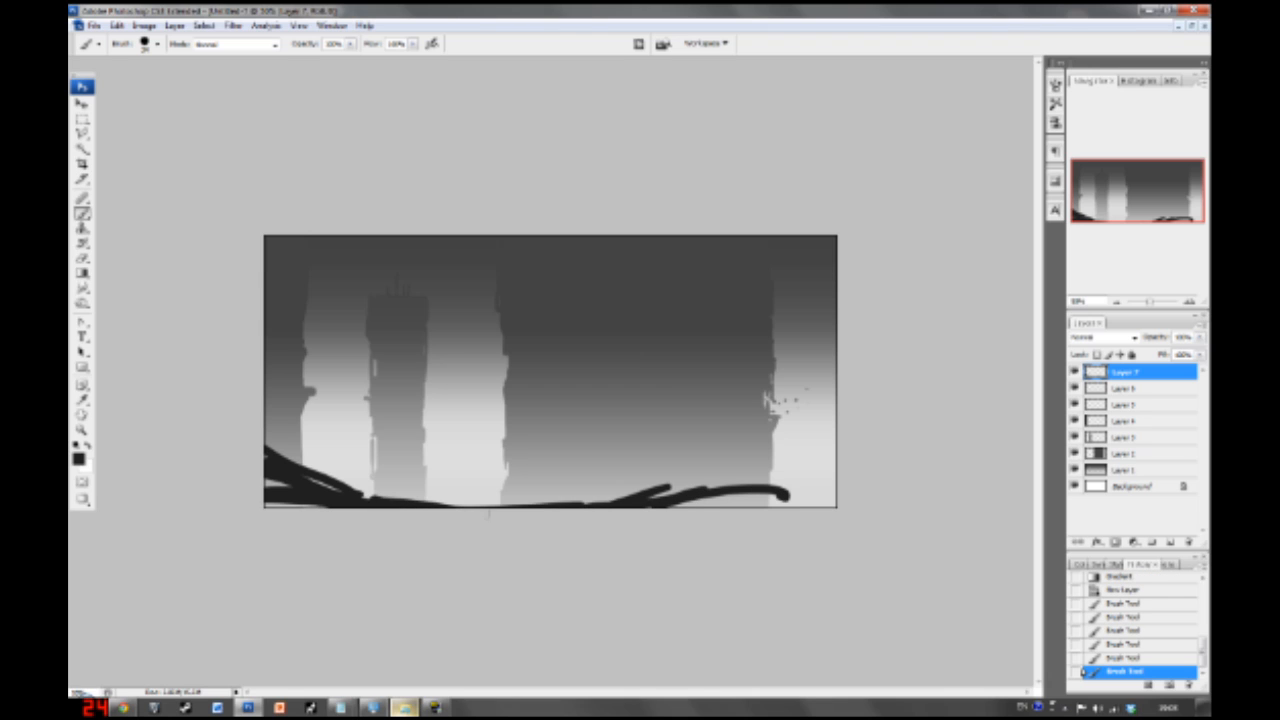
mouse_move(506, 506)
left_mouse_down()
mouse_move(652, 472)
mouse_move(696, 505)
mouse_move(730, 504)
left_mouse_up()
left_click_drag(652, 474, 704, 491)
mouse_move(716, 497)
left_mouse_down()
mouse_move(832, 493)
mouse_move(740, 495)
mouse_move(816, 487)
left_mouse_up()
mouse_move(754, 495)
left_mouse_down()
mouse_move(818, 486)
mouse_move(814, 469)
mouse_move(849, 425)
mouse_move(847, 471)
mouse_move(816, 506)
left_mouse_up()
- Fill the ground solid with a much larger brush, and steepen its slope at the canvas's left edge with a smaller one
right_click(810, 508)
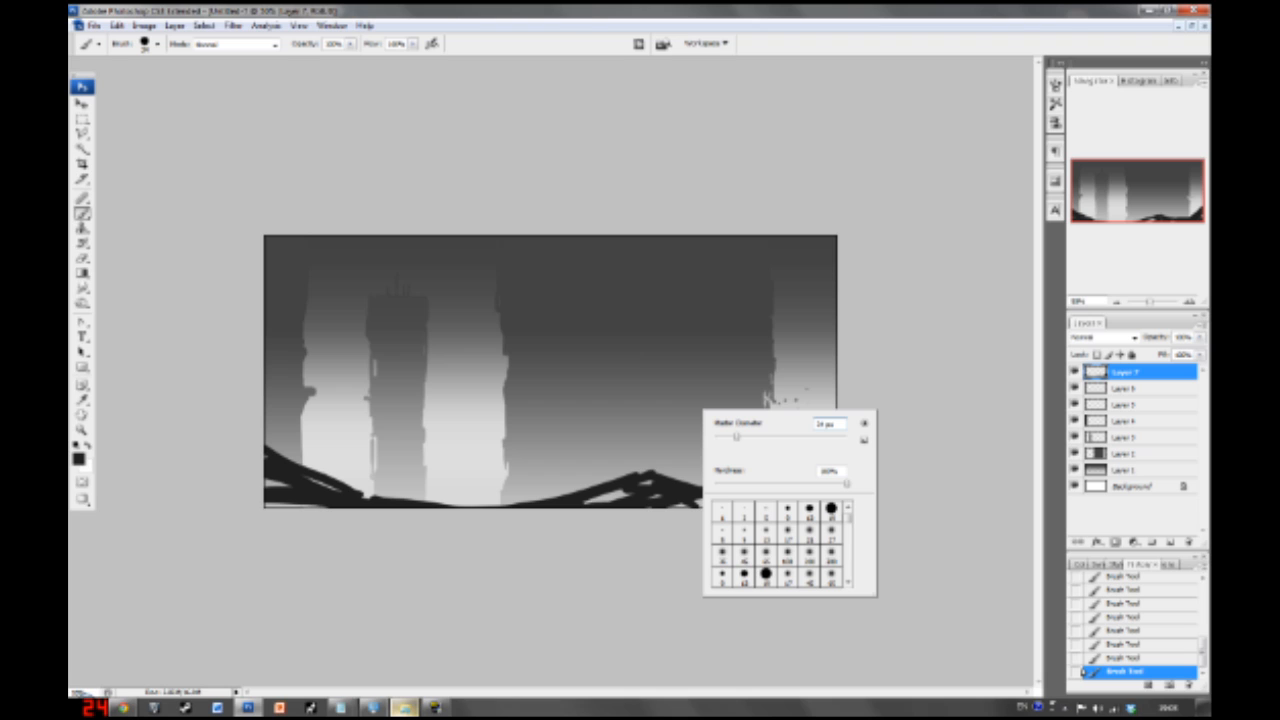
left_click(785, 438)
mouse_move(305, 505)
left_mouse_down()
mouse_move(275, 511)
mouse_move(325, 516)
mouse_move(261, 472)
mouse_move(414, 529)
mouse_move(507, 538)
mouse_move(594, 526)
mouse_move(584, 515)
mouse_move(644, 494)
mouse_move(685, 515)
mouse_move(794, 520)
mouse_move(707, 515)
mouse_move(799, 510)
mouse_move(877, 445)
mouse_move(742, 515)
mouse_move(815, 479)
mouse_move(672, 503)
left_mouse_up()
right_click(618, 348)
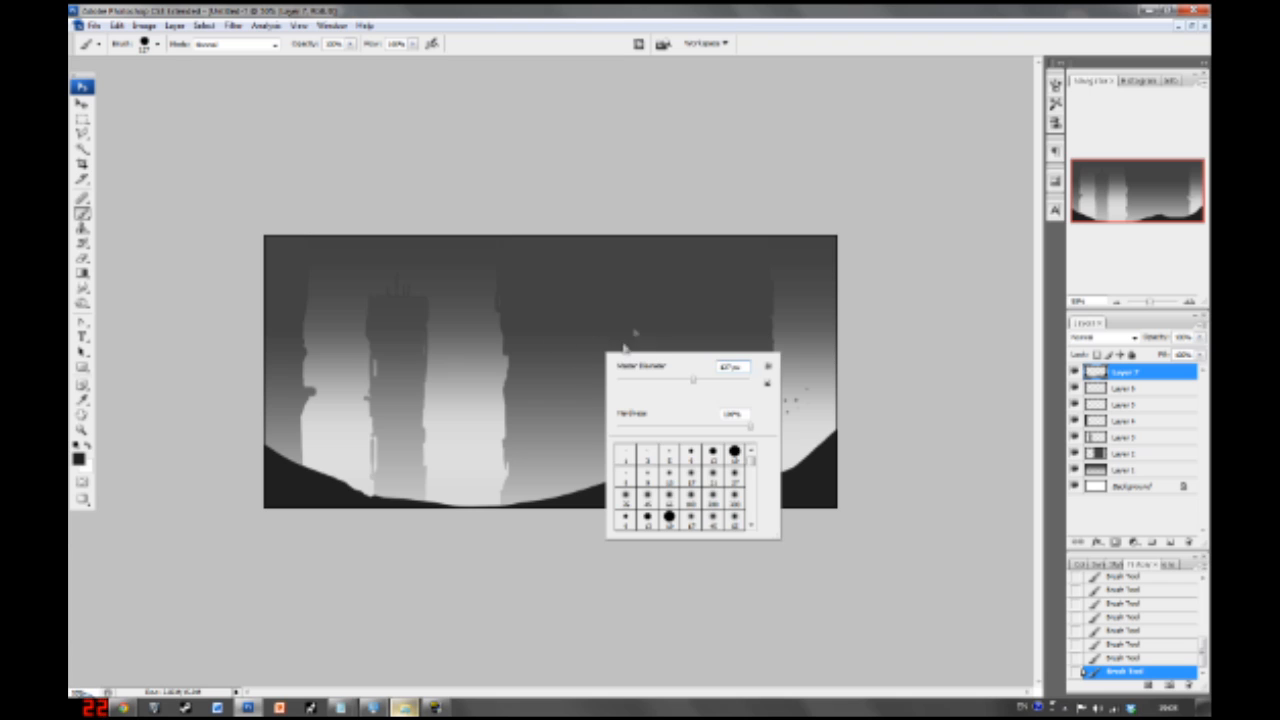
left_click_drag(659, 380, 650, 380)
left_click_drag(283, 471, 251, 429)
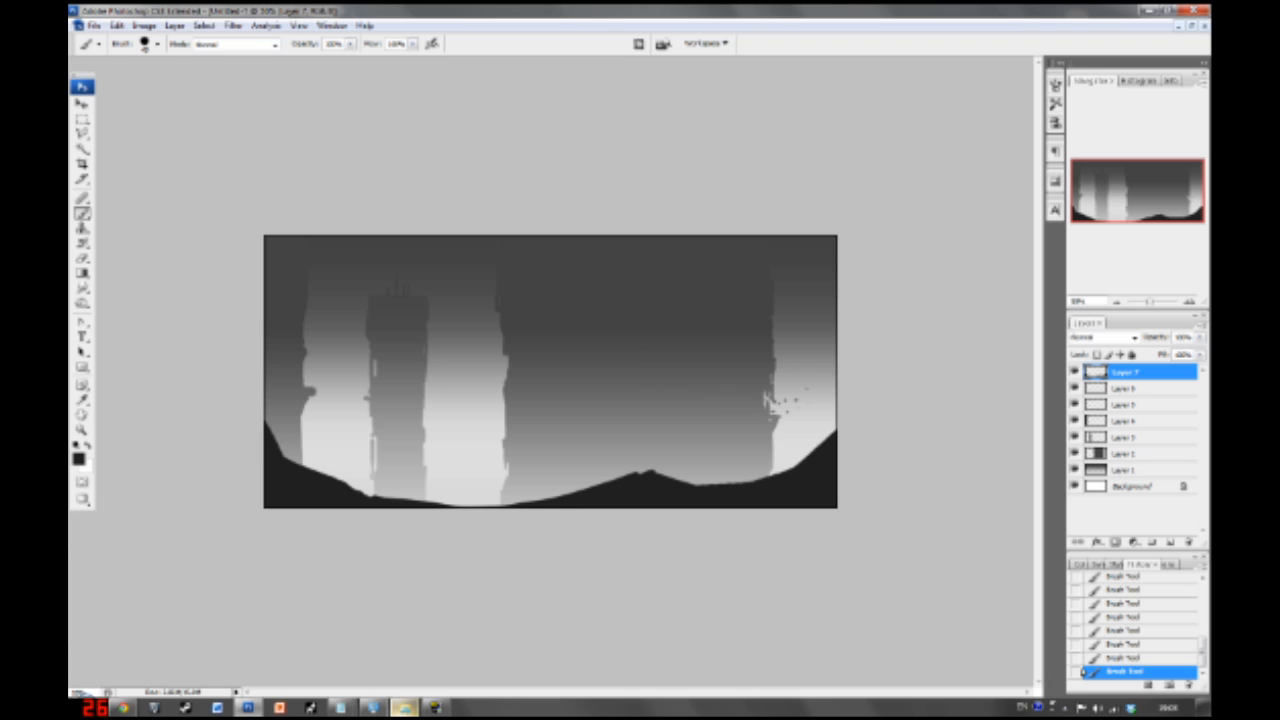
- Try a dark stroke on Layer 3's tower and undo it, and paint a small grey bulge on the wide block's left edge on Layer 2
left_click(1136, 453)
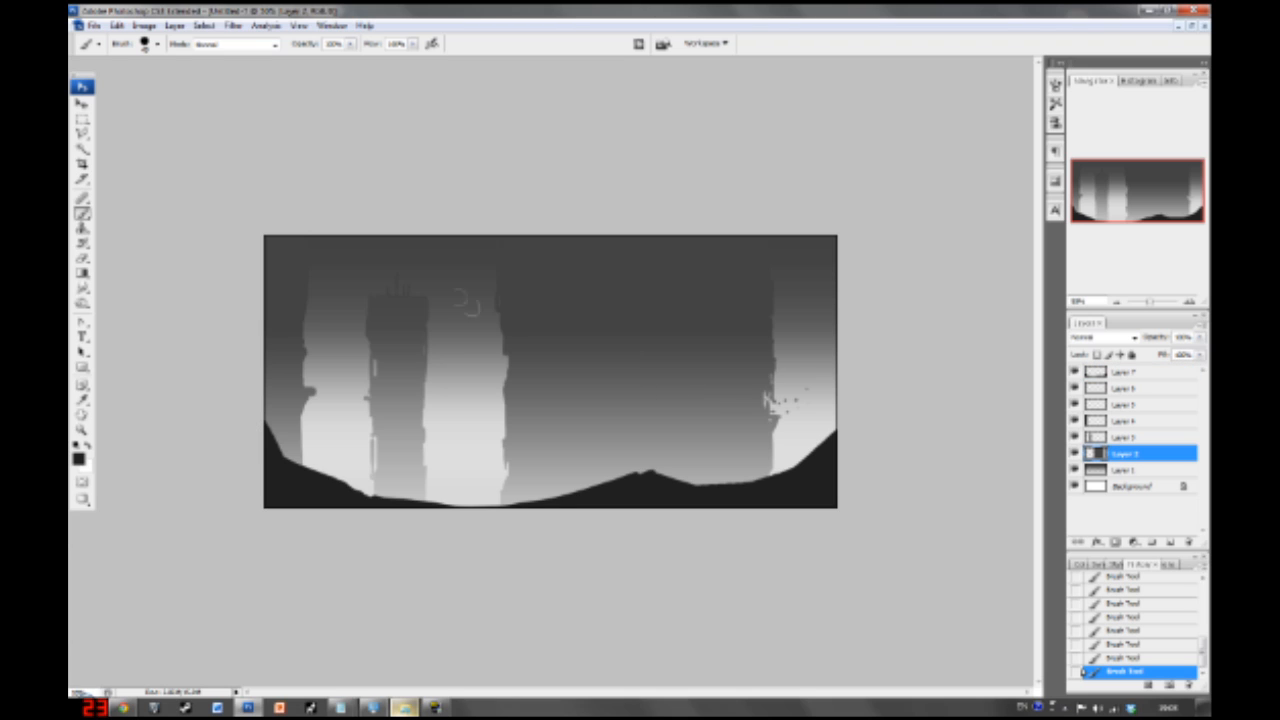
left_click(1121, 437)
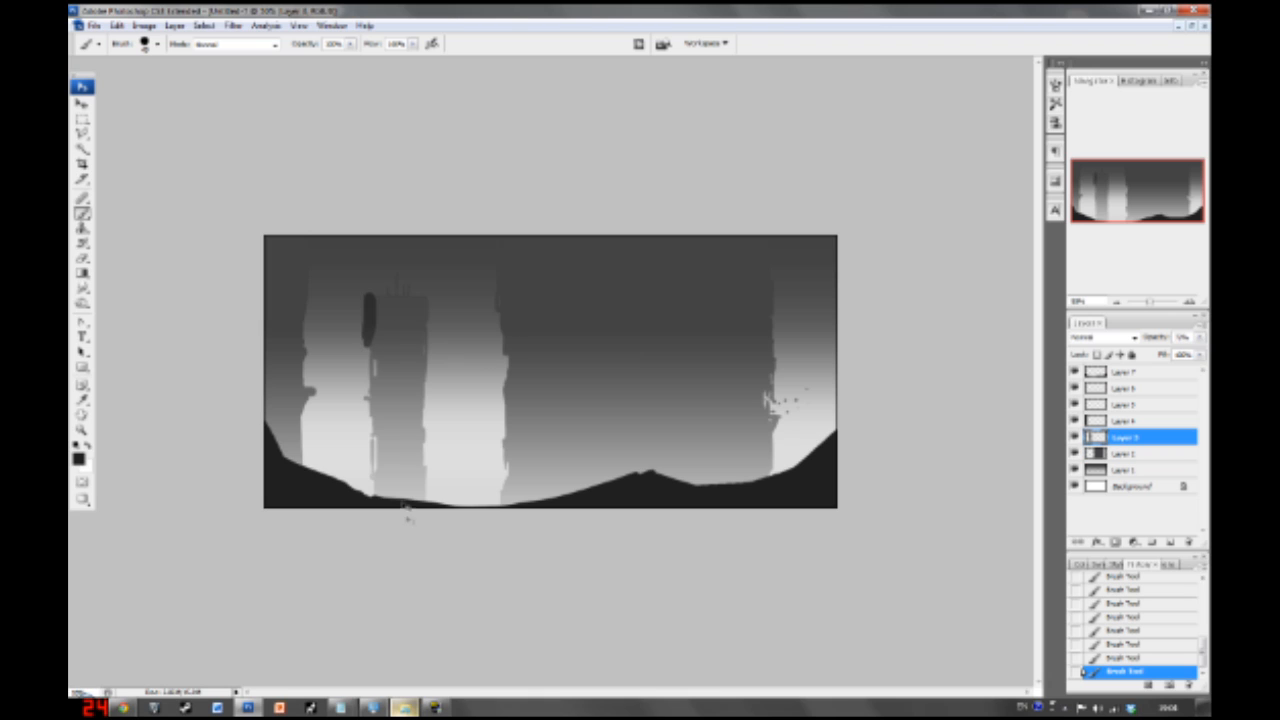
left_click(1110, 455)
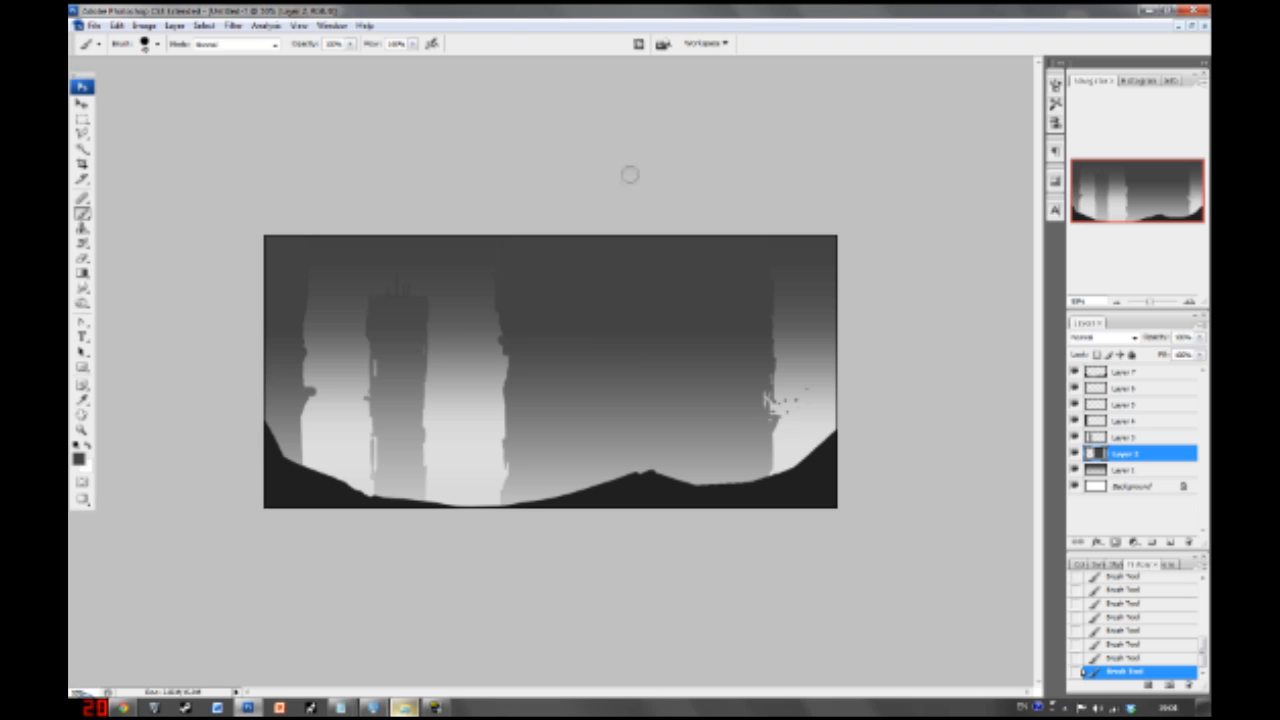
left_click(1135, 438)
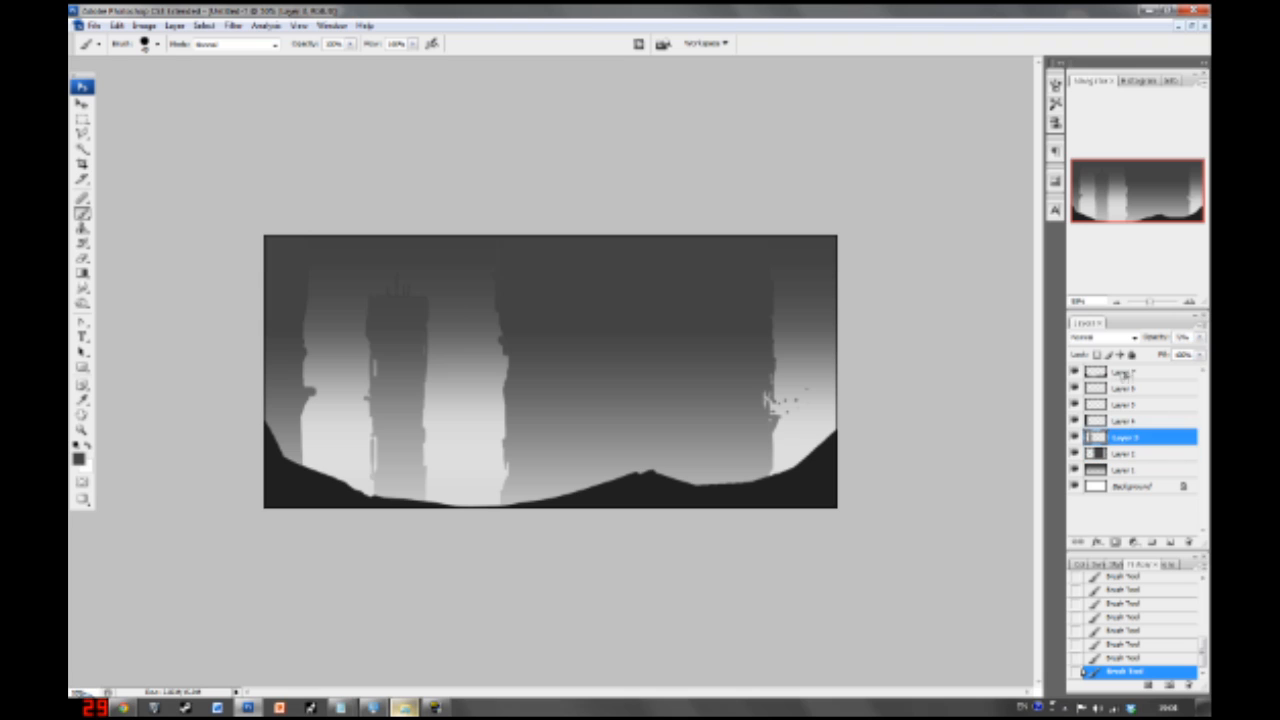
- Add a new layer above Layer 7 and set up a radial gradient fading from white to transparent
left_click(1128, 372)
left_click(1172, 542)
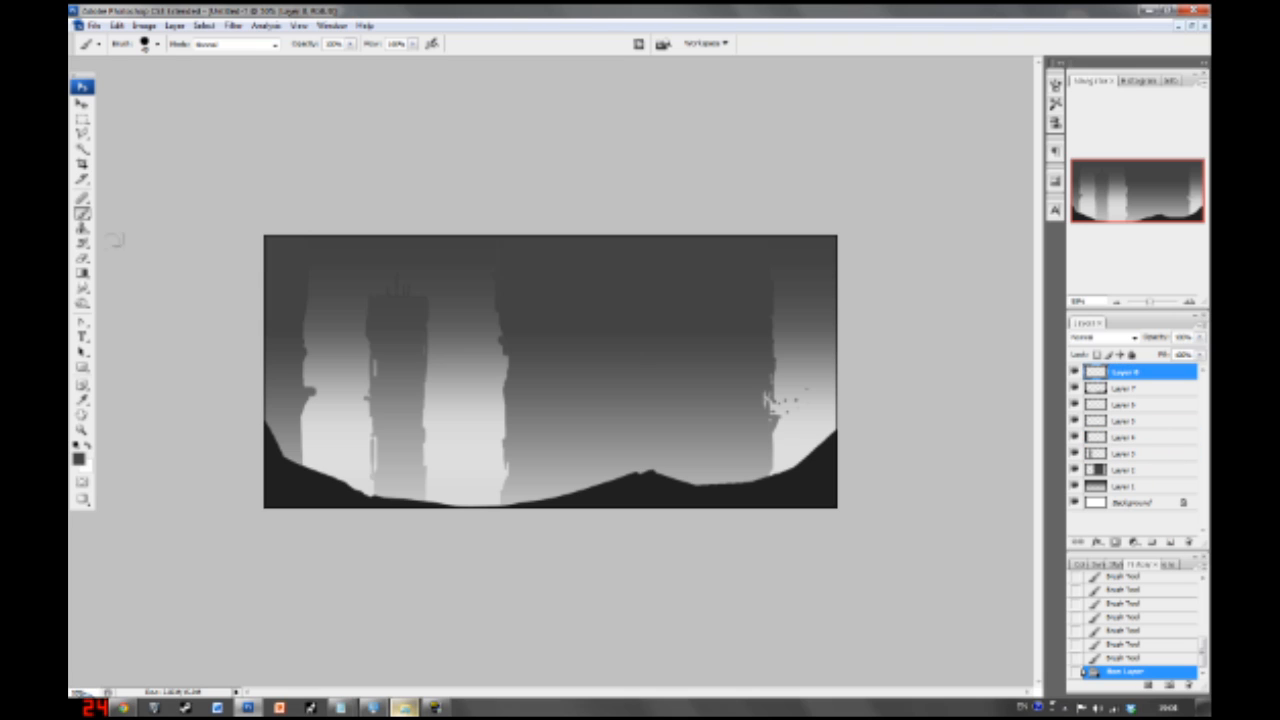
left_click(83, 273)
right_click(84, 274)
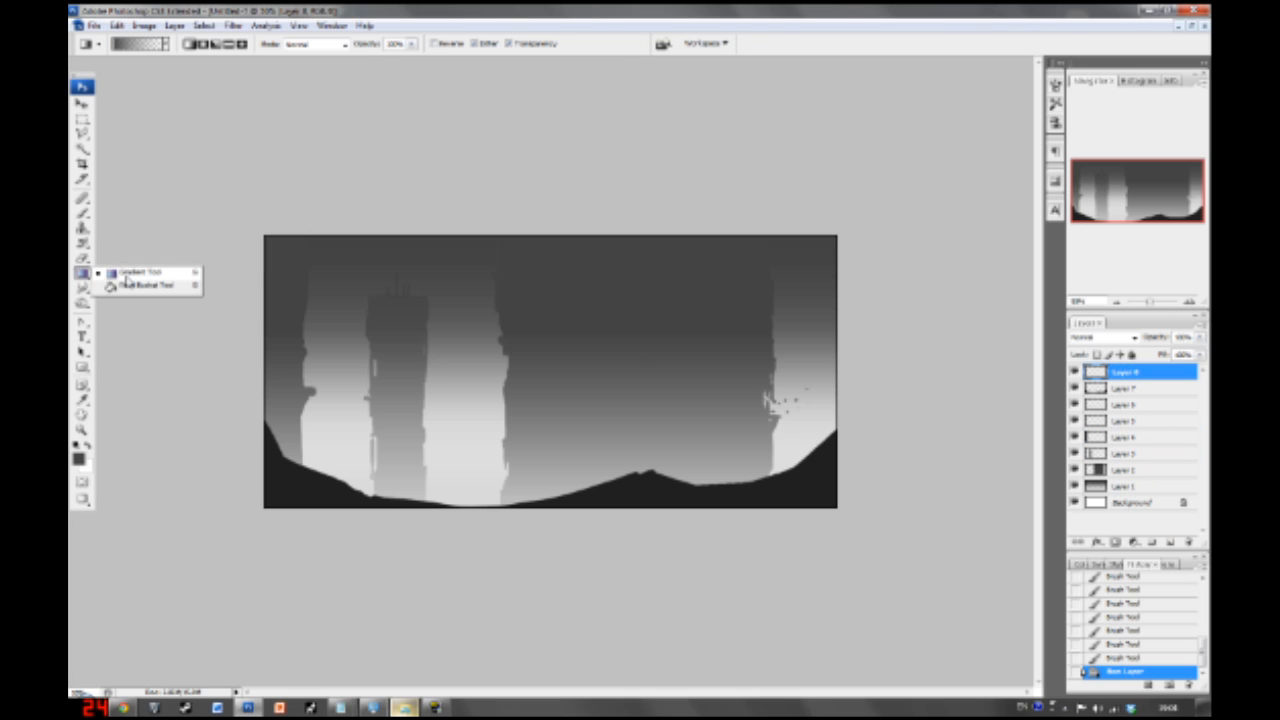
left_click(126, 276)
left_click(203, 47)
left_click(89, 445)
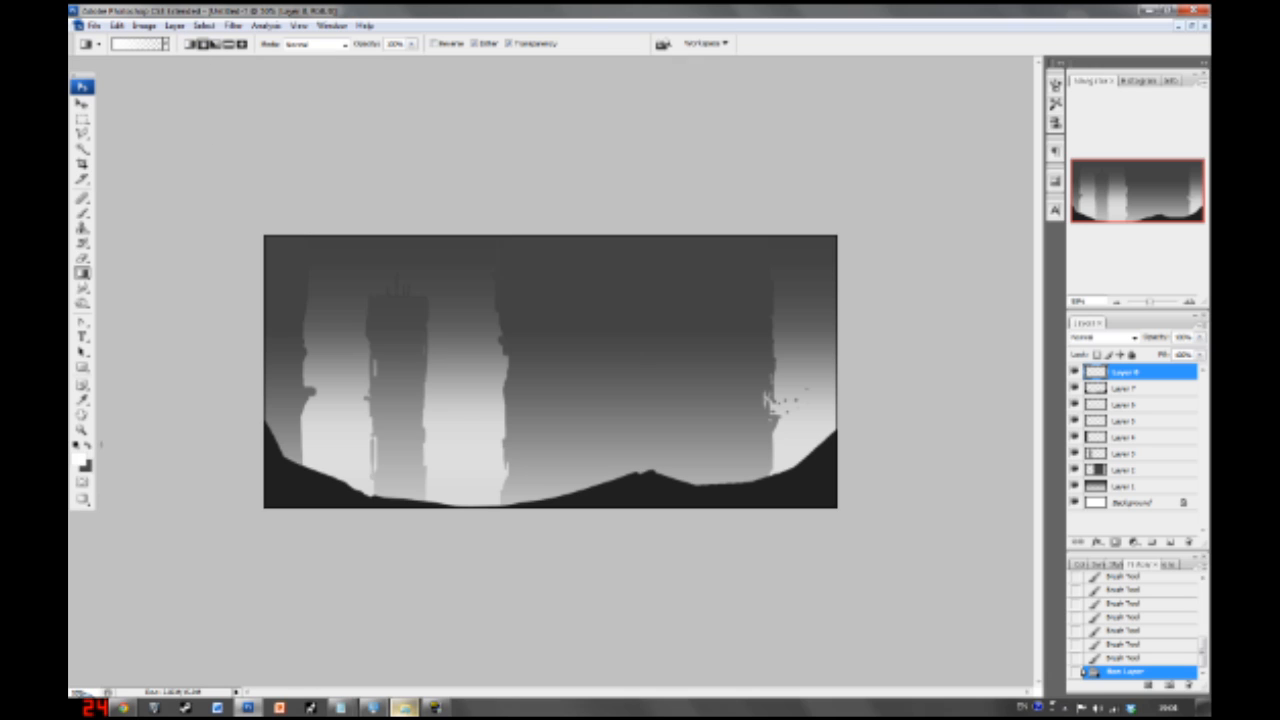
- Try a large and a smaller white radial glow between the tower and the wide block, at reduced layer opacity
left_click_drag(463, 358, 450, 581)
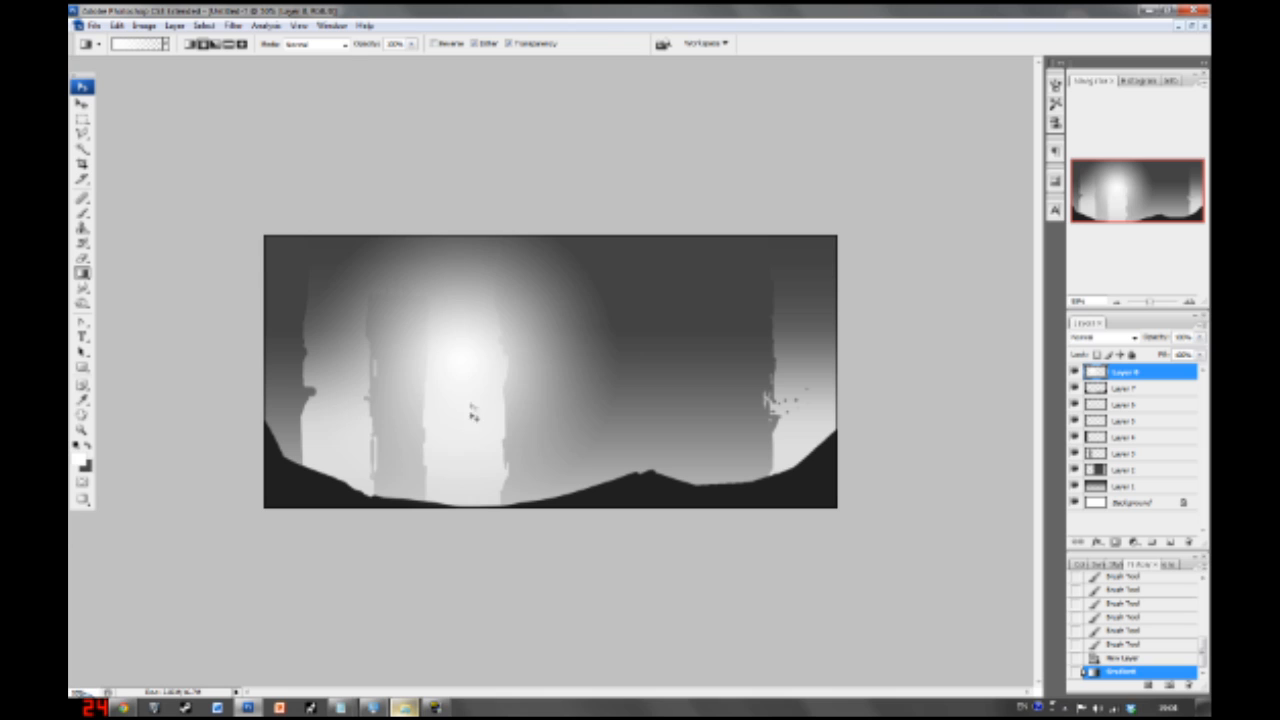
key("ctrl+z")
left_click_drag(458, 368, 458, 506)
left_click_drag(1198, 340, 1153, 358)
- Try moving the glow downward, undo the move, and clear the entire contents of Layer 8
left_click(86, 107)
left_click_drag(421, 413, 424, 504)
key("ctrl+z")
key("ctrl+a")
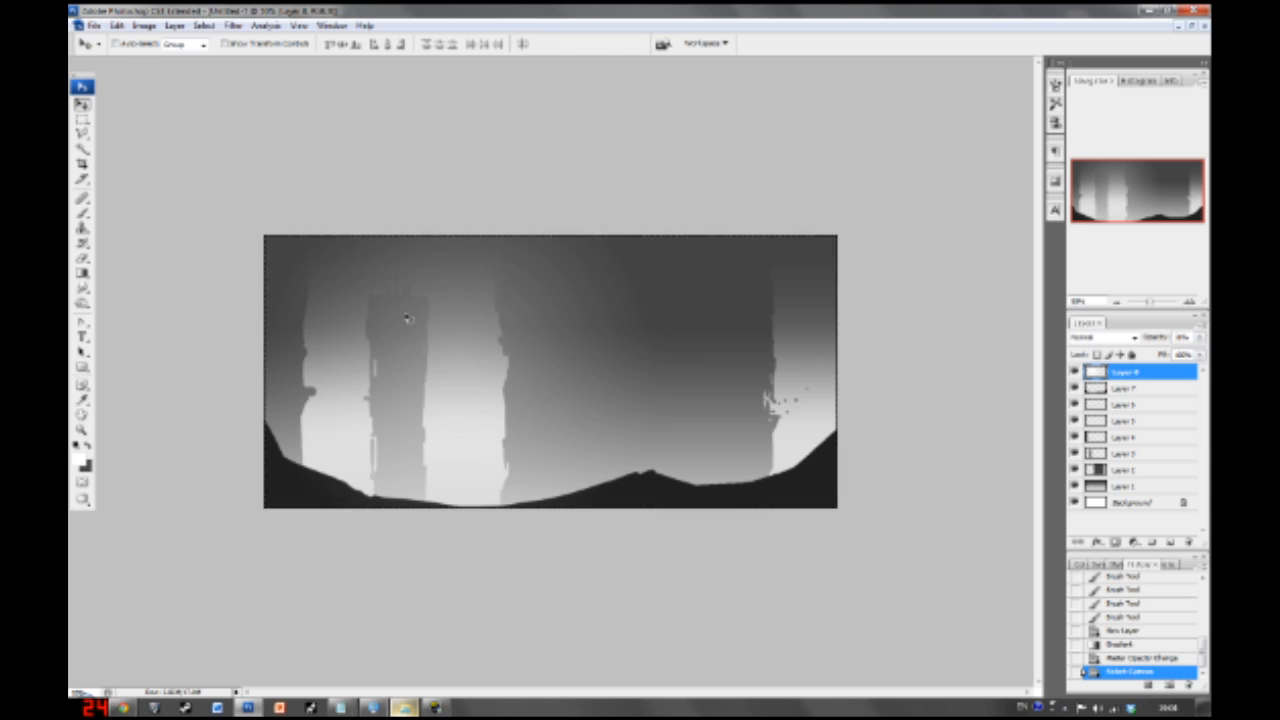
key("Delete")
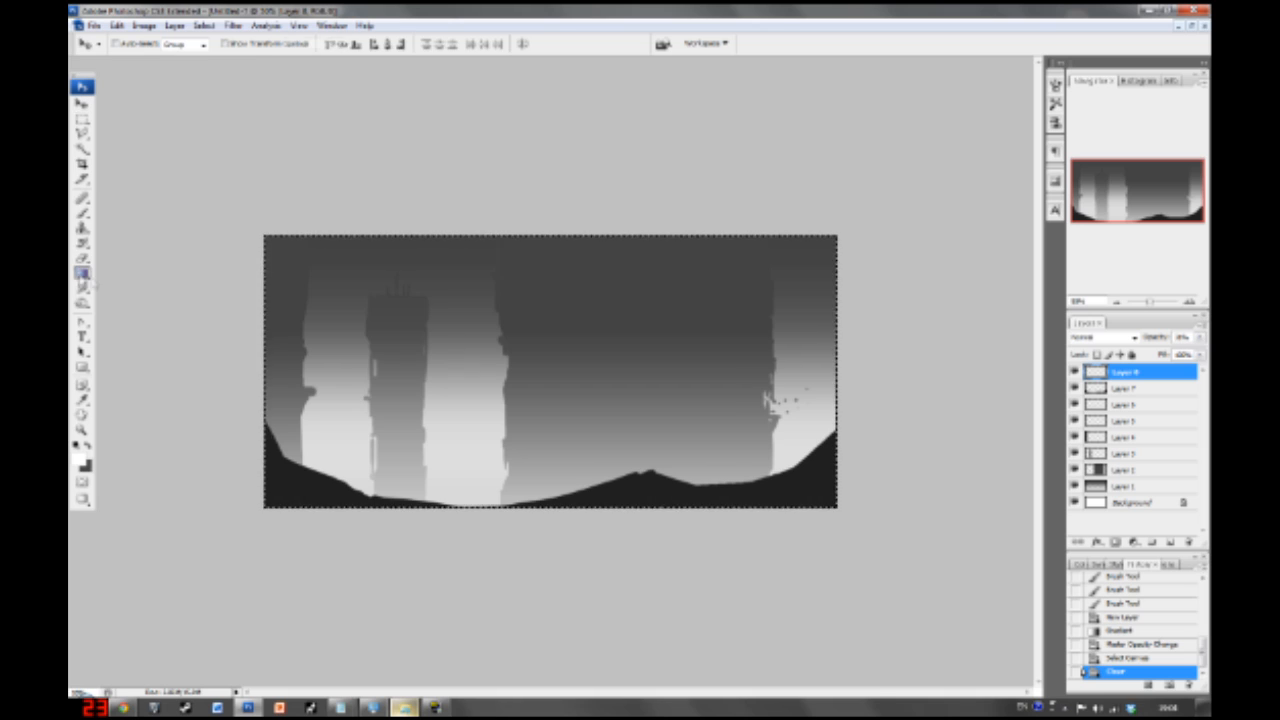
- Draw a white radial glow lower between the tower and the wide block, raise Layer 8's opacity, and deselect the canvas
left_click(82, 272)
left_click_drag(466, 428, 467, 292)
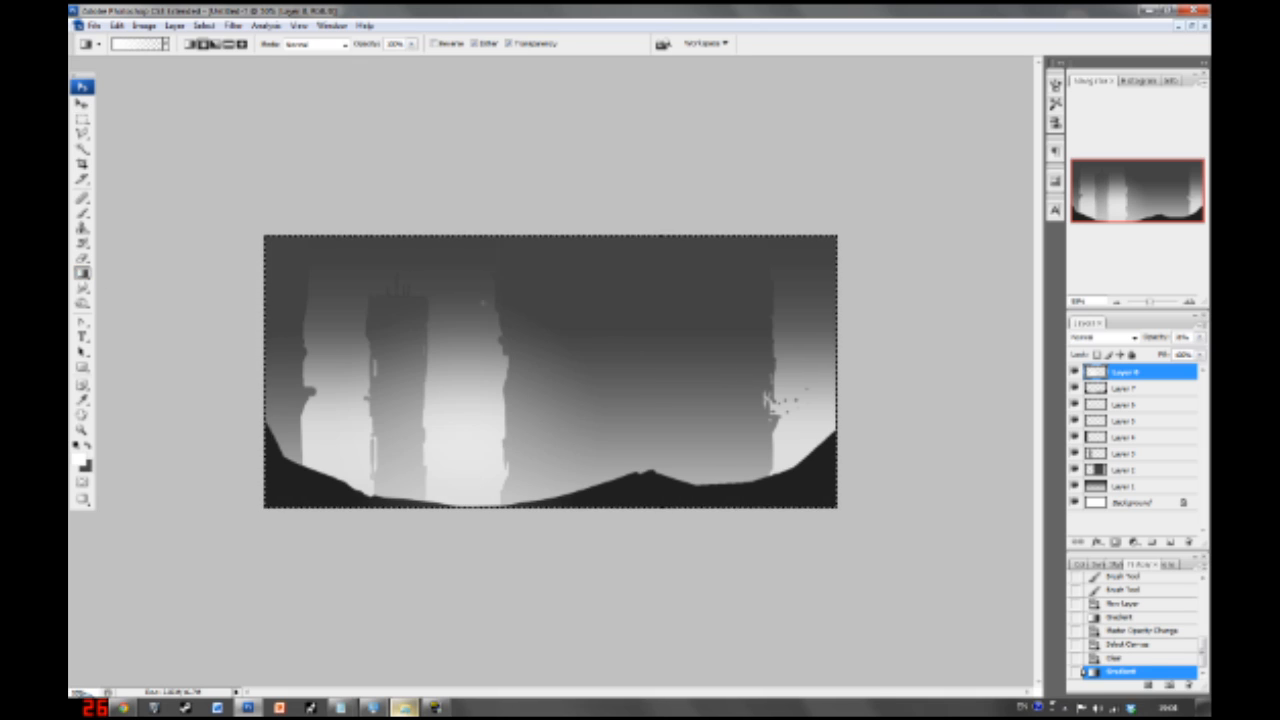
left_click(1200, 338)
left_click_drag(1190, 357, 1175, 363)
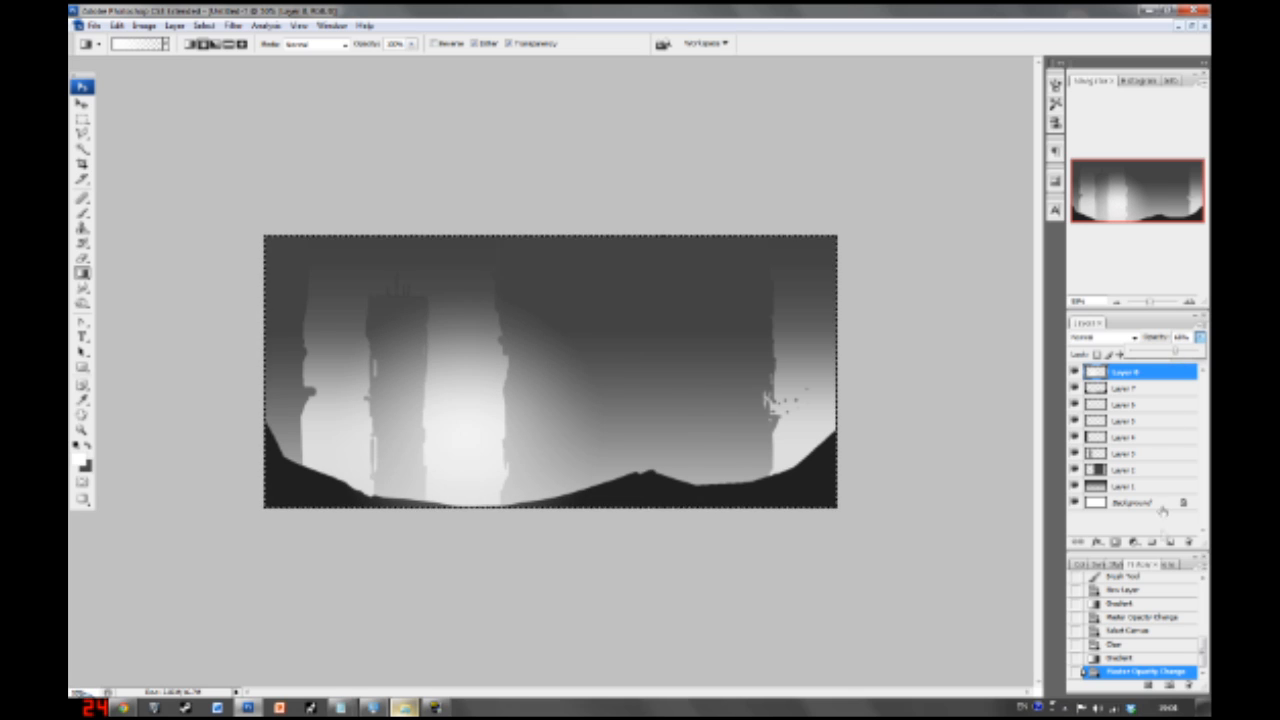
left_click(81, 124)
left_click(82, 122)
key("ctrl+d")
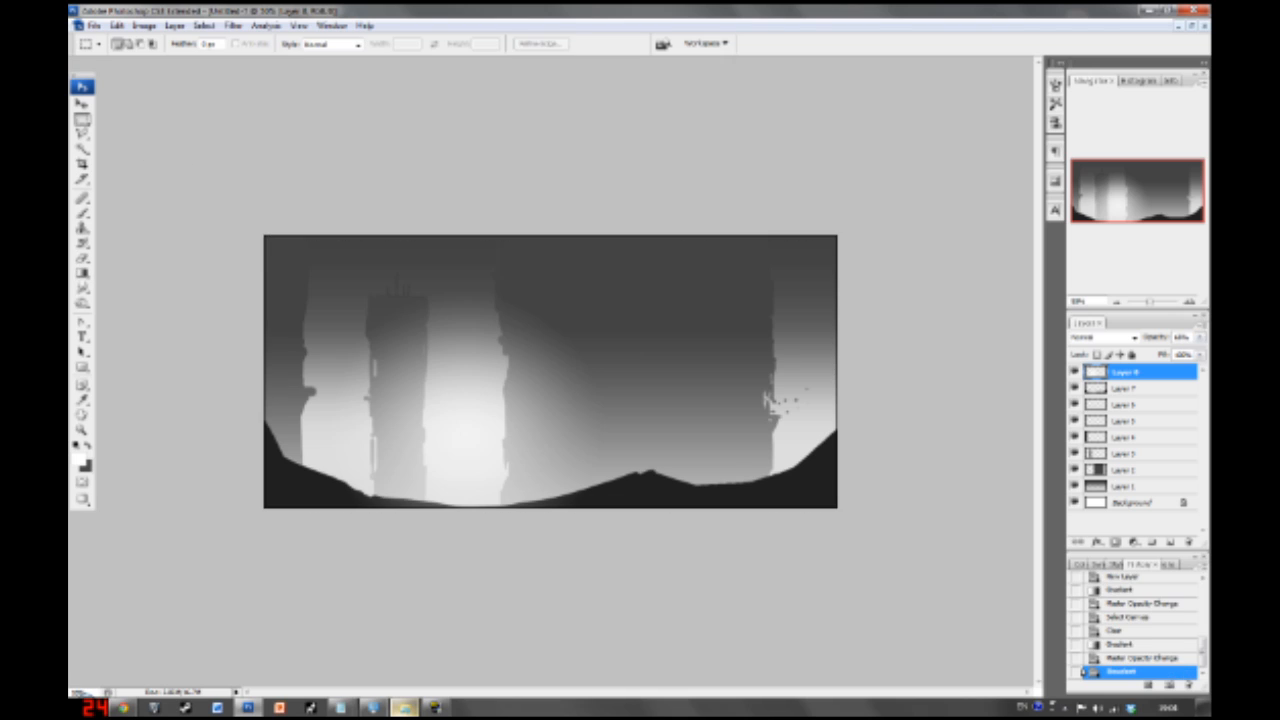
- Add a new layer above Layer 8 and paint a round white sun in the glow's centre with an enlarged, softened brush
key("b")
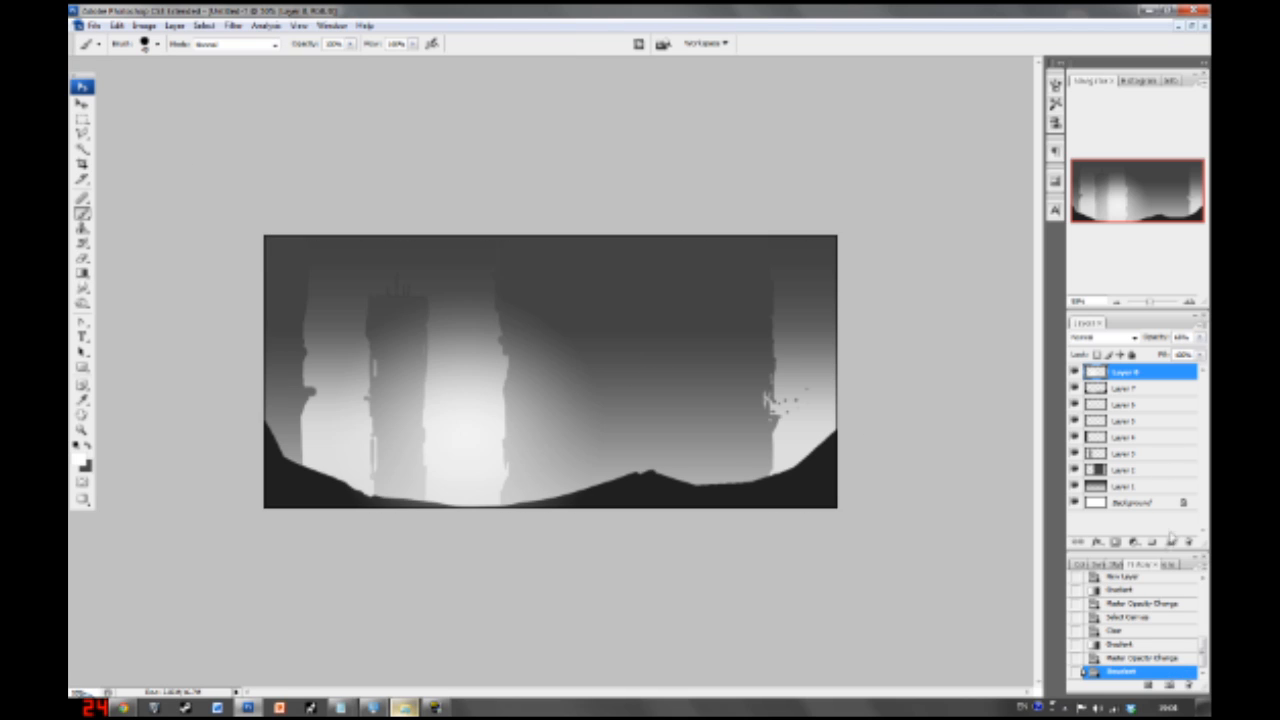
left_click(1171, 540)
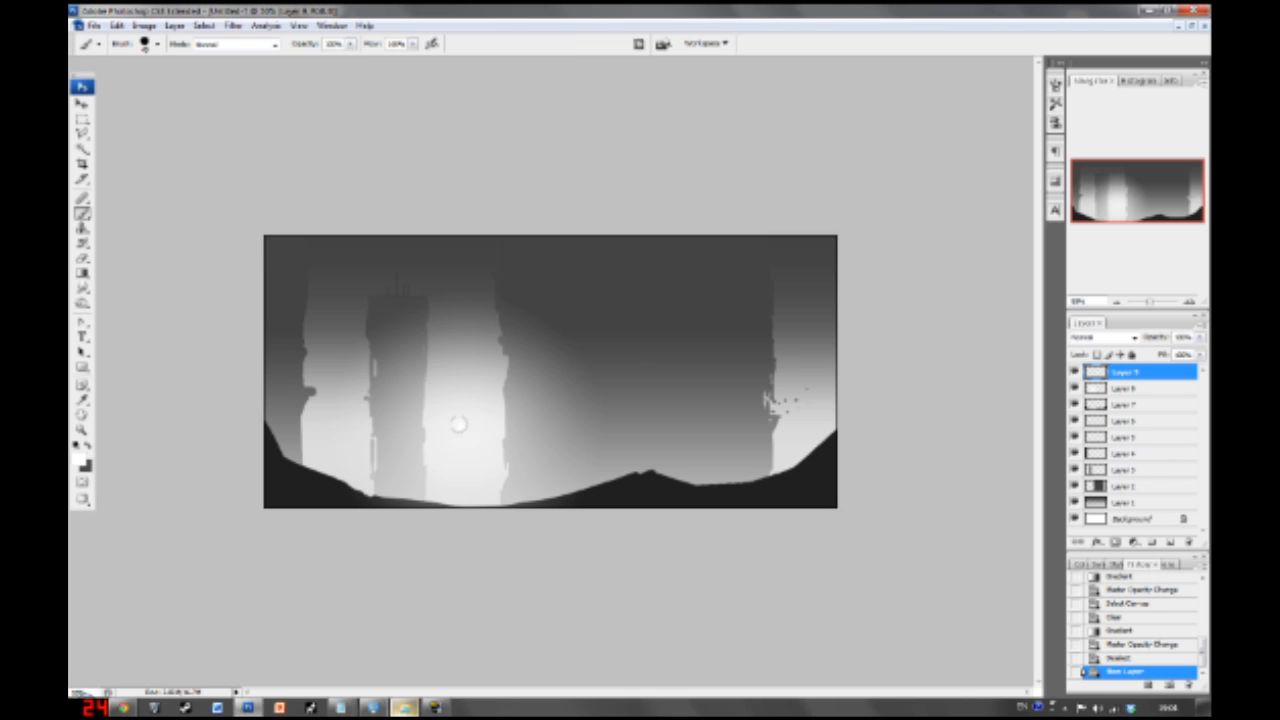
right_click(491, 406)
left_click_drag(577, 424, 588, 418)
left_click_drag(575, 467, 495, 468)
left_click(449, 436)
left_click(449, 441)
key("ctrl+z")
right_click(474, 447)
left_click_drag(559, 524, 563, 523)
left_click(466, 430)
left_click(461, 440)
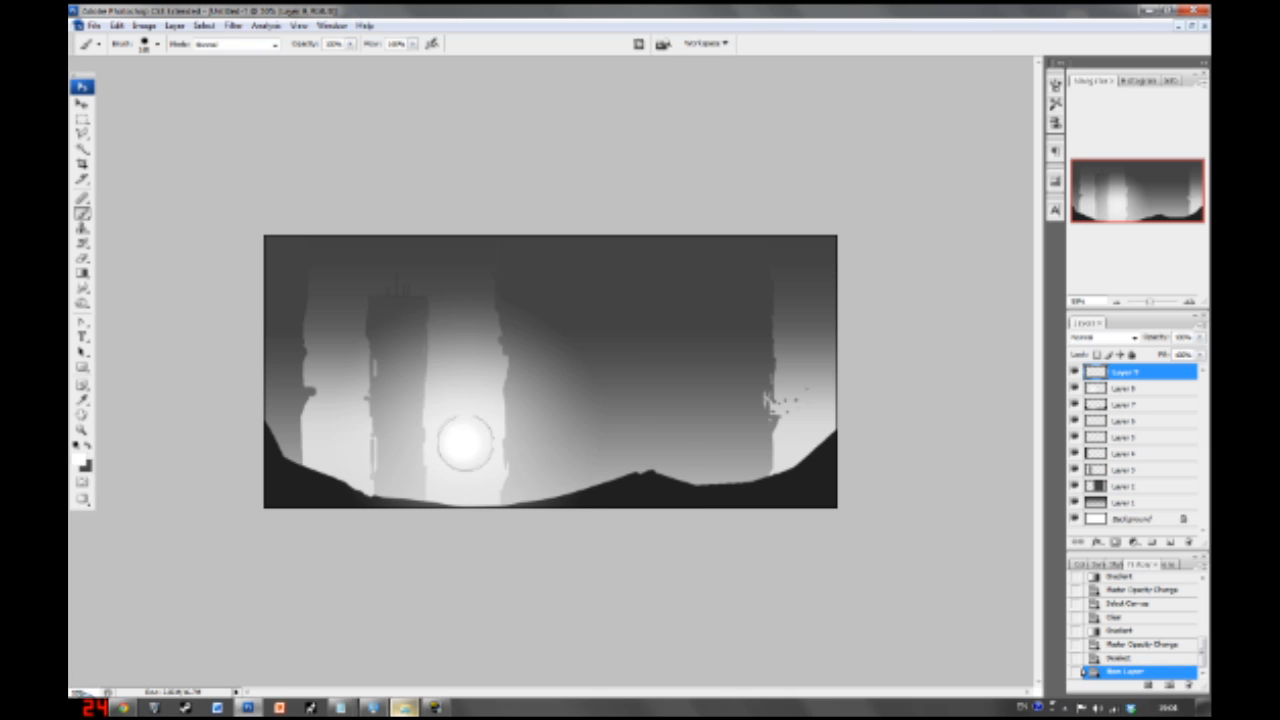
- Undo the sun's brush dab and repaint it as a round white disc in the glow between the tower and the wide block
key("ctrl+z")
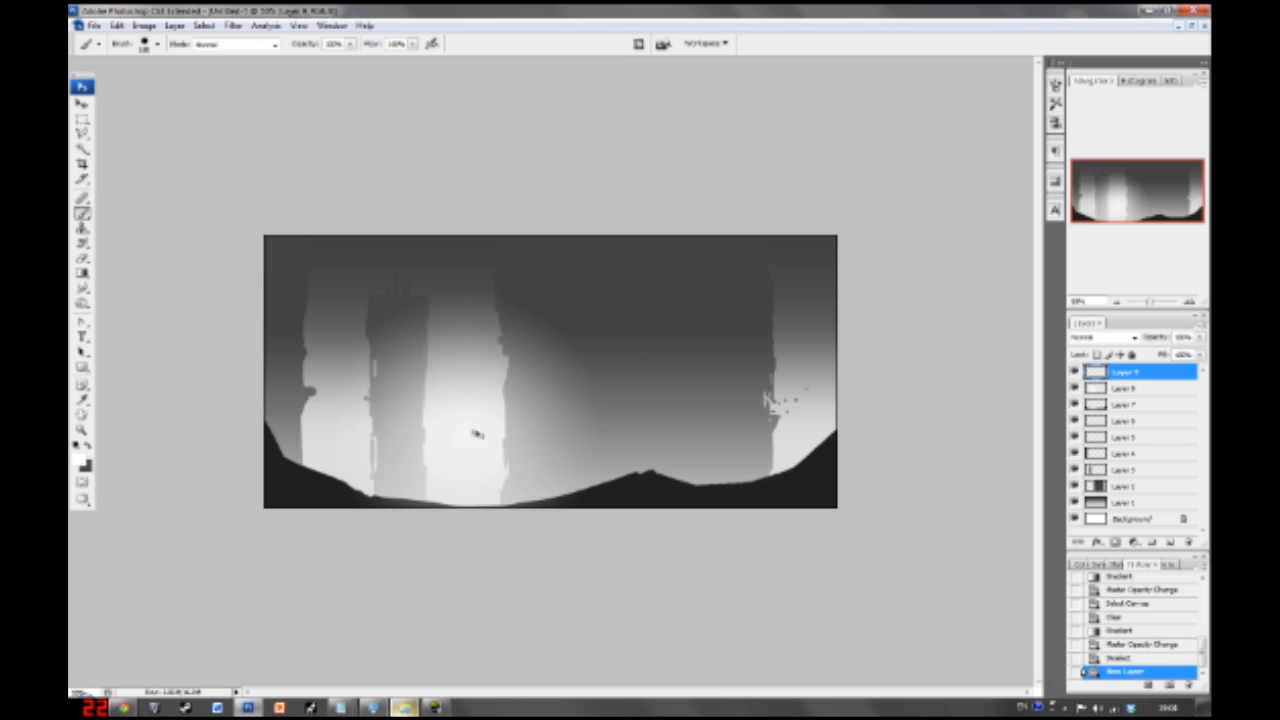
left_click(461, 435)
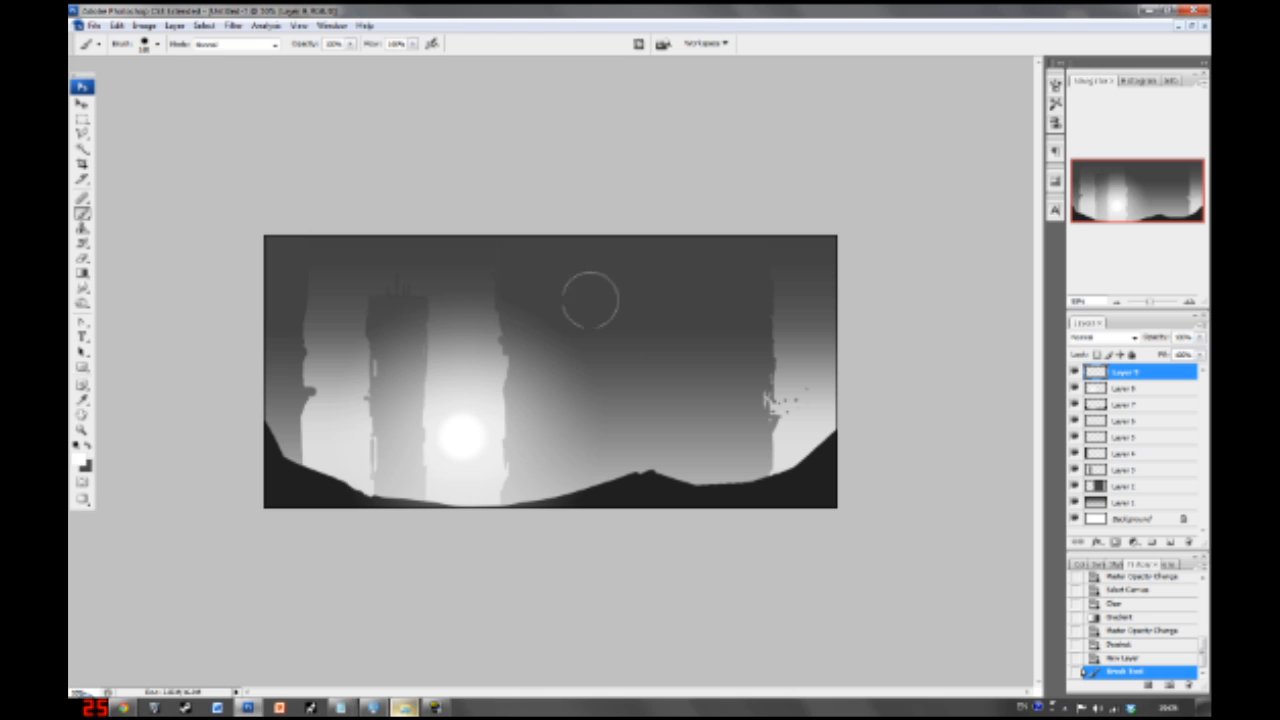
- Add a new layer above Layer 1 and paint distant hill slopes in dark grey below the sun and at the right edge with a hard brush
left_click(1134, 504)
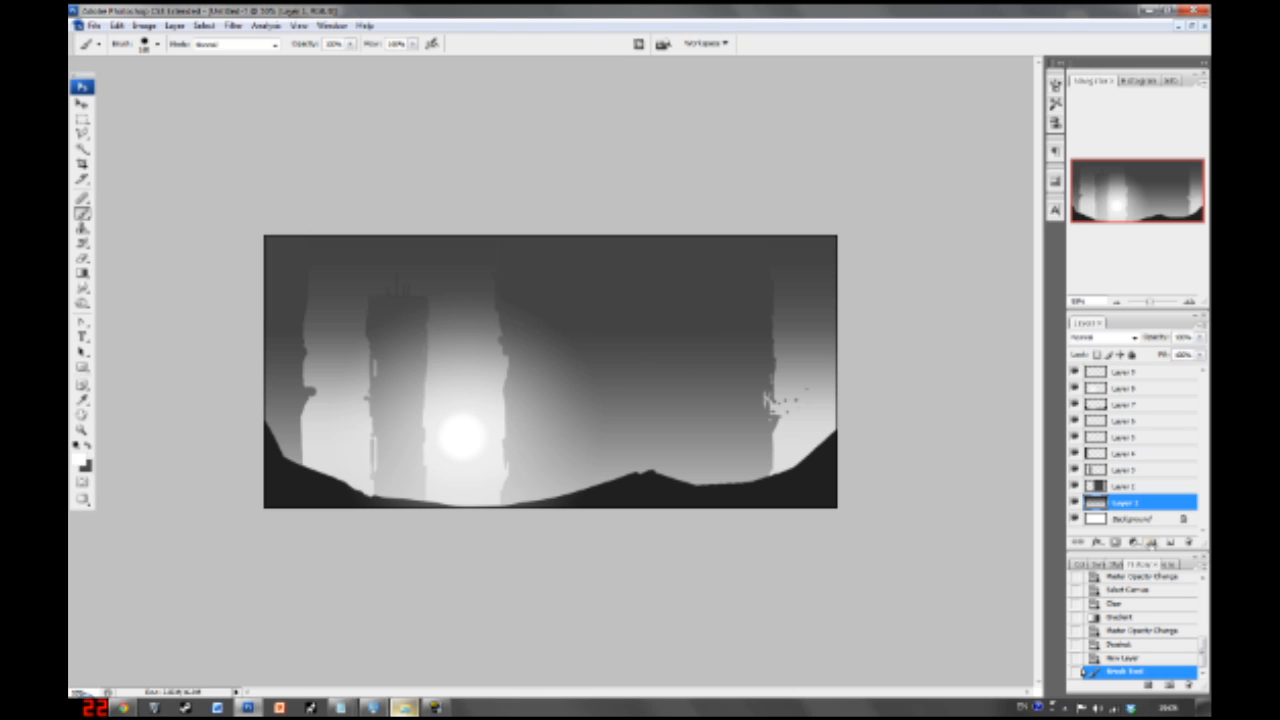
left_click(1170, 541)
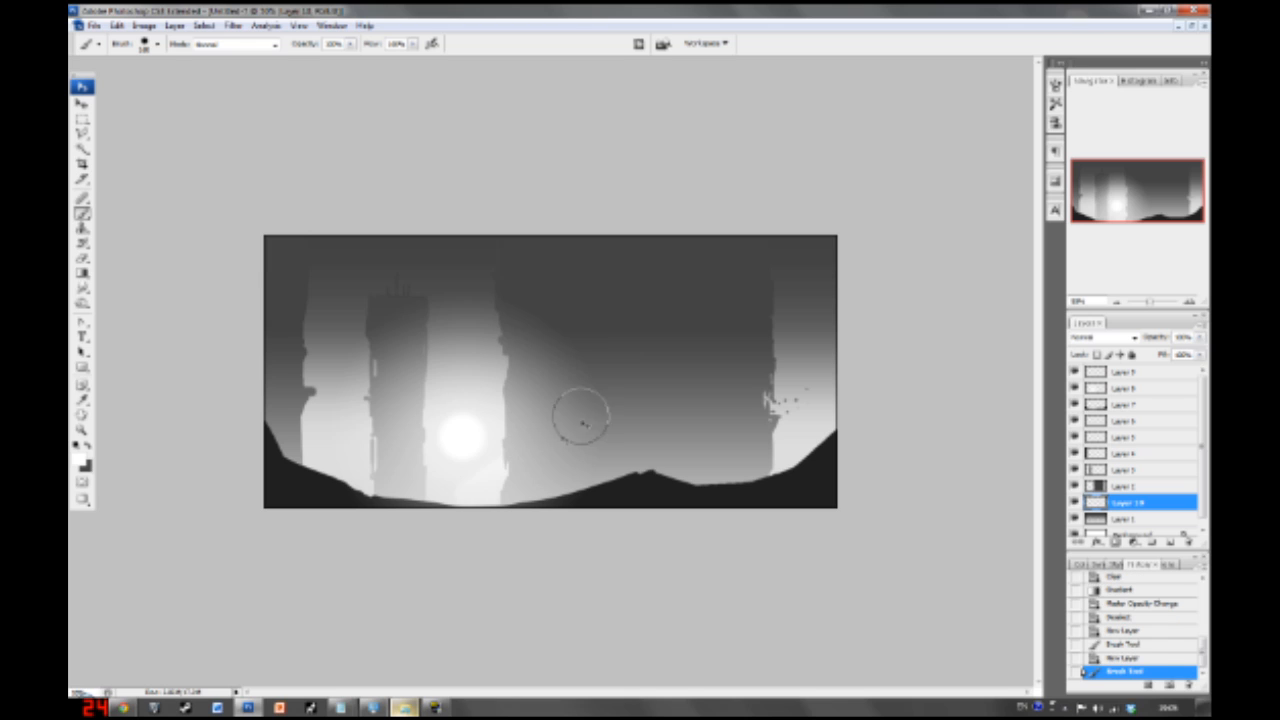
key("x")
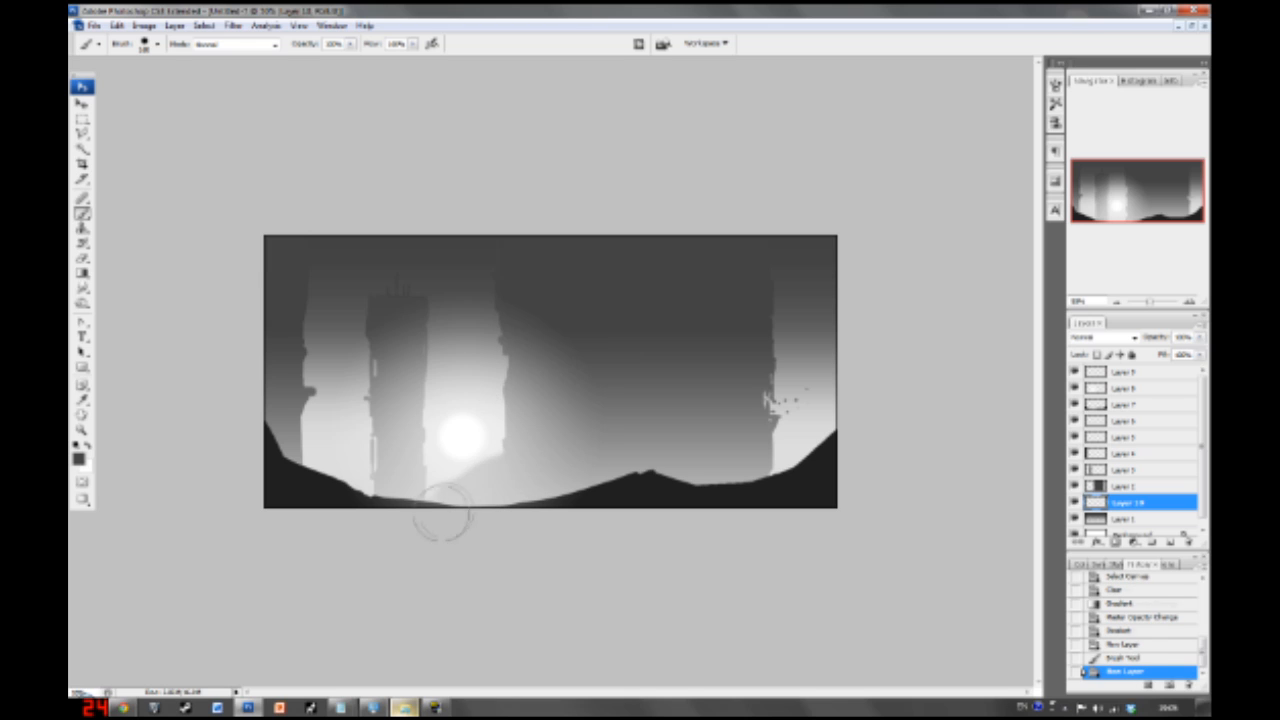
right_click(573, 392)
left_click_drag(657, 469, 718, 470)
left_click(506, 476)
mouse_move(504, 476)
left_mouse_down()
mouse_move(440, 512)
mouse_move(482, 514)
left_mouse_up()
mouse_move(814, 447)
left_mouse_down()
mouse_move(775, 456)
mouse_move(798, 463)
mouse_move(836, 408)
mouse_move(837, 422)
left_mouse_up()
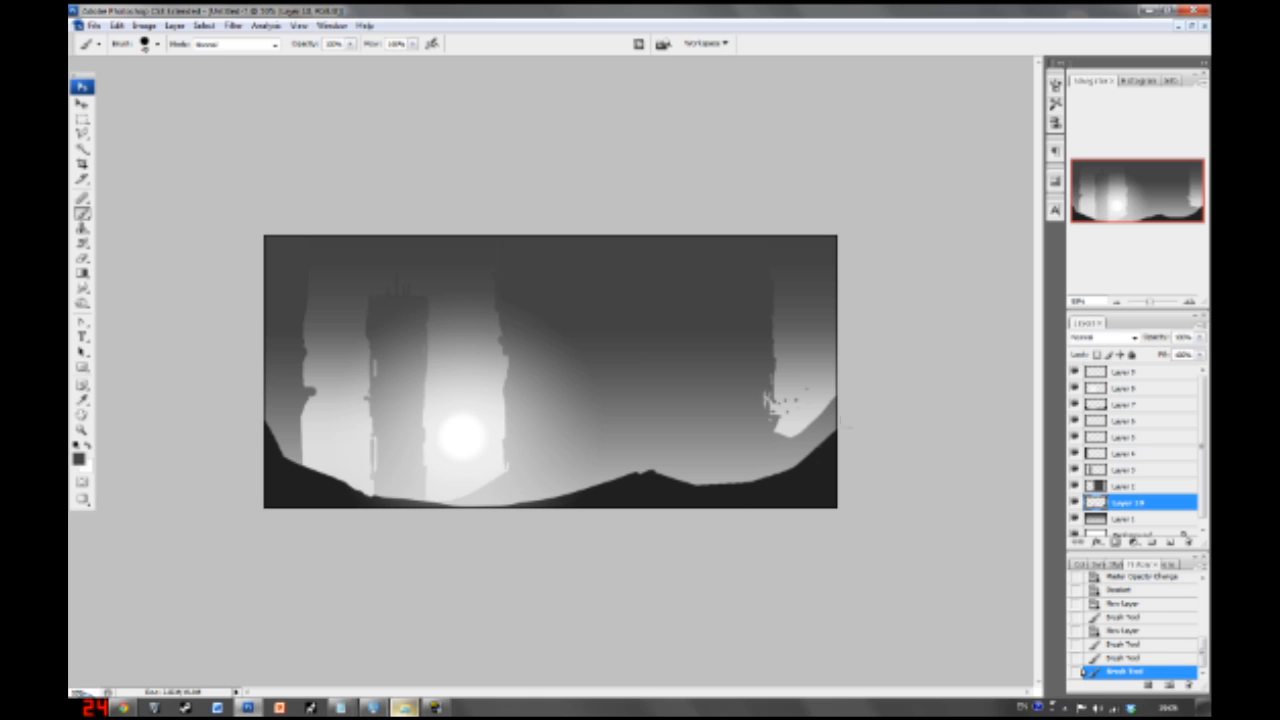
- Paint a peaked rock formation beside the left building, redoing the first strokes, and reshape the distant hill at the right edge
mouse_move(334, 482)
left_mouse_down()
mouse_move(312, 453)
mouse_move(287, 463)
mouse_move(323, 420)
left_mouse_up()
key("ctrl+z")
key("ctrl+z")
left_click_drag(286, 460, 324, 425)
left_click_drag(325, 425, 321, 466)
mouse_move(316, 450)
left_mouse_down()
mouse_move(308, 460)
mouse_move(358, 496)
left_mouse_up()
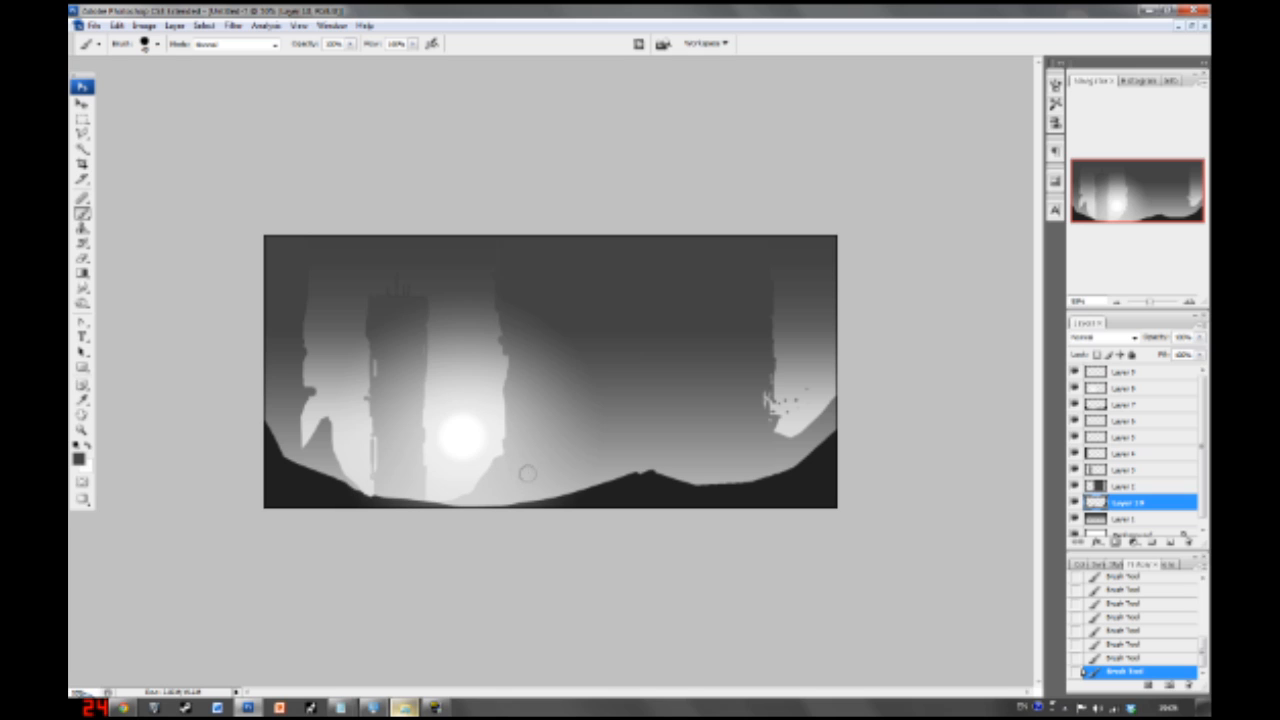
left_click_drag(774, 438, 808, 412)
- Reduce the distant hills layer's opacity to roughly half and broaden the left rock formation with further strokes
left_click(1200, 337)
left_click_drag(1197, 355, 1159, 358)
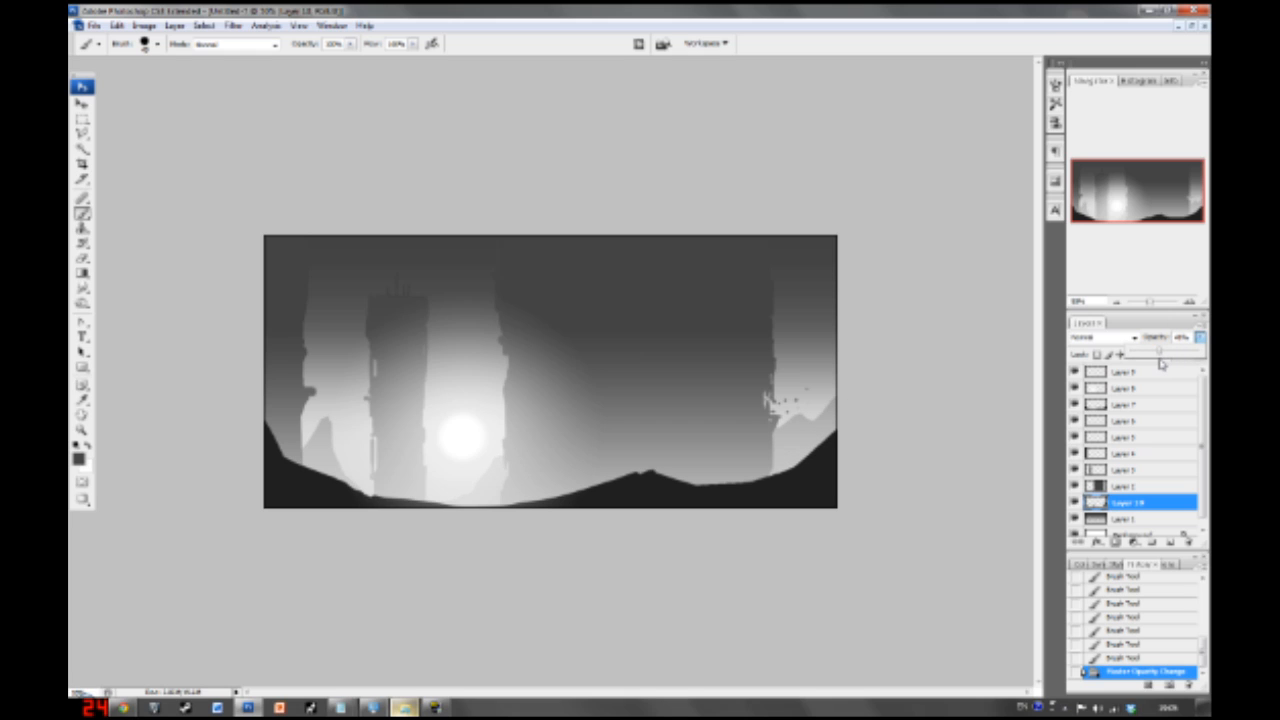
left_click(311, 441)
mouse_move(309, 439)
left_mouse_down()
mouse_move(327, 423)
mouse_move(320, 446)
left_mouse_up()
left_click_drag(318, 450, 380, 505)
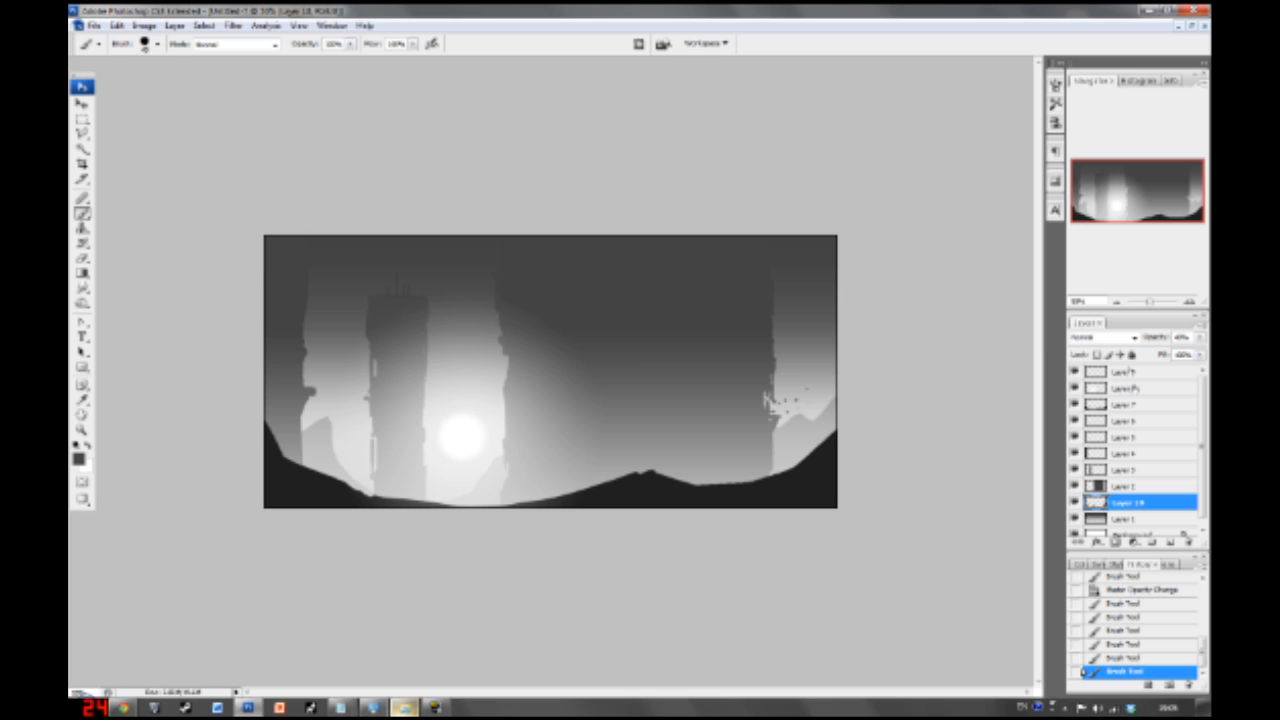
- Add a new layer above Layer 9, fill it with pure red (255, 0, 0), and set its blend mode to Color
left_click(1128, 373)
left_click(1170, 542)
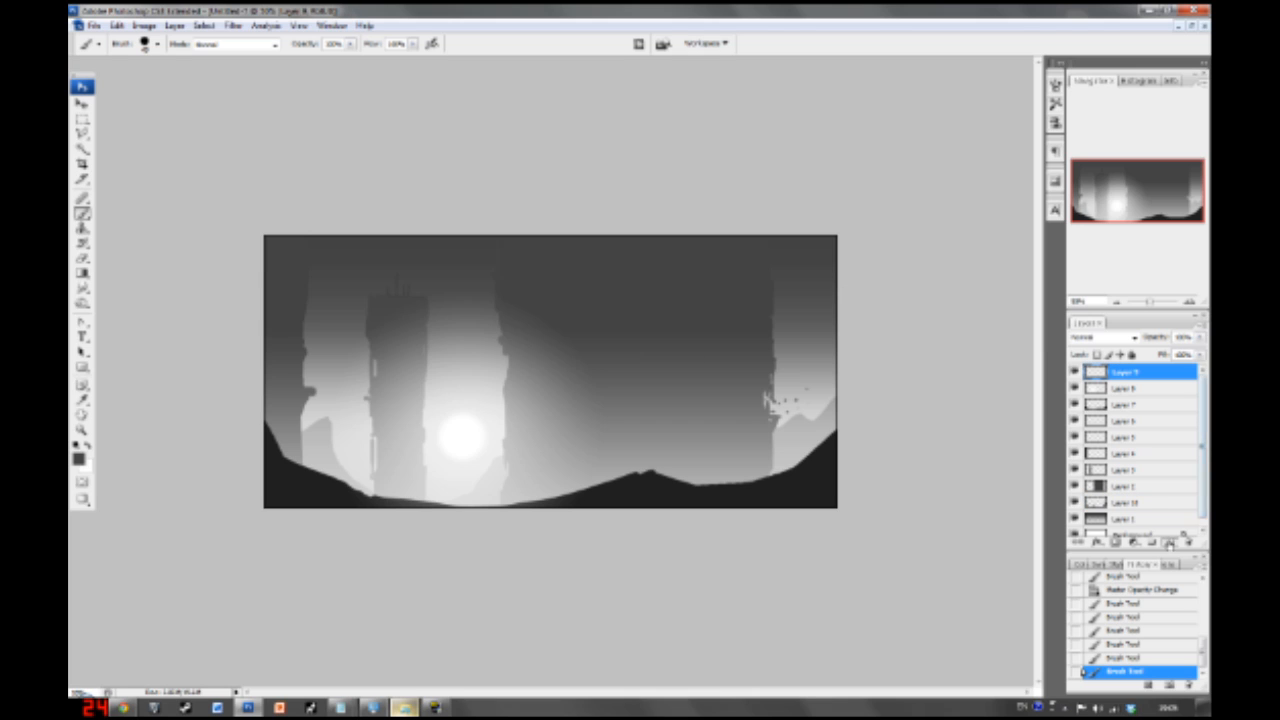
key("i")
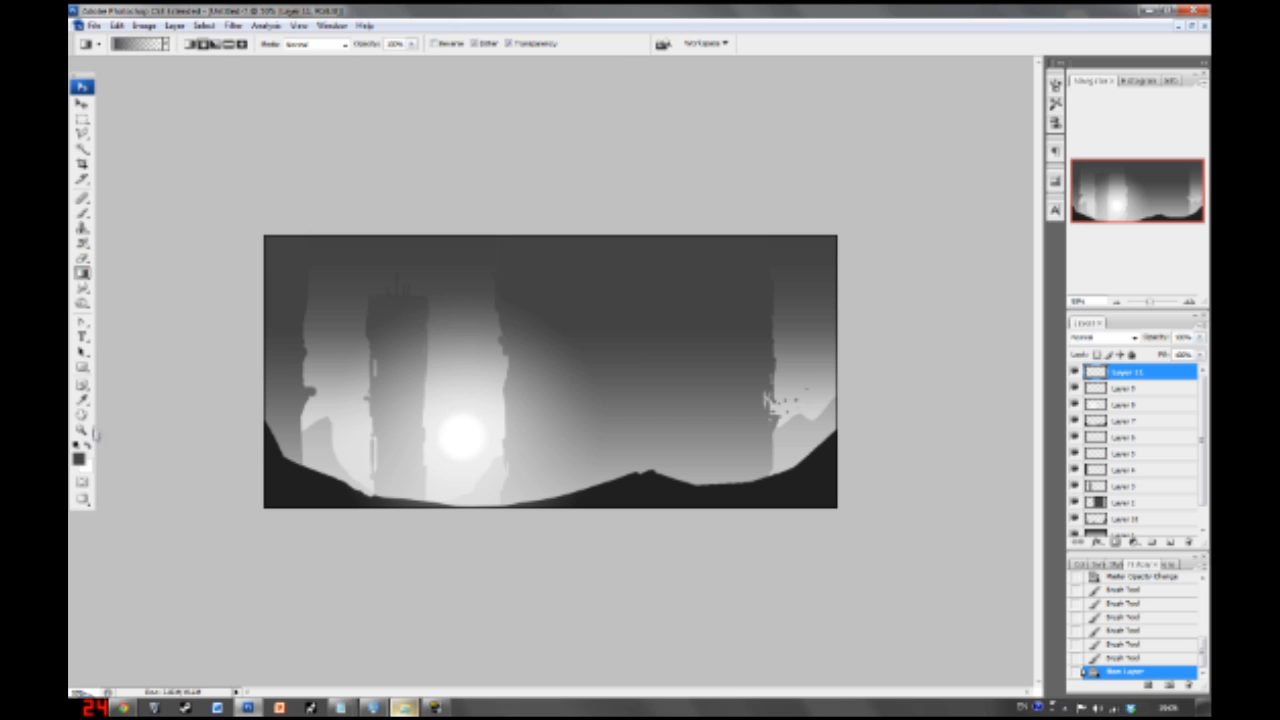
left_click(78, 458)
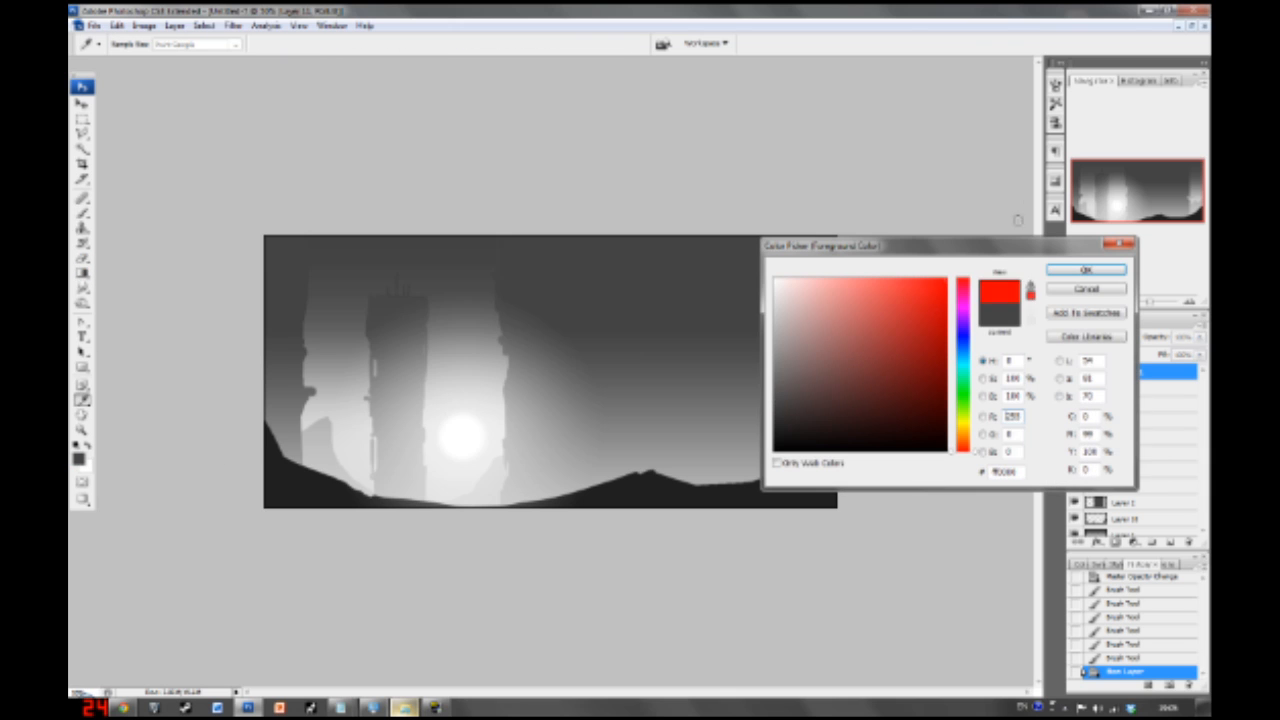
left_click(1086, 269)
key("g")
left_click_drag(576, 212, 560, 543)
key("ctrl+z")
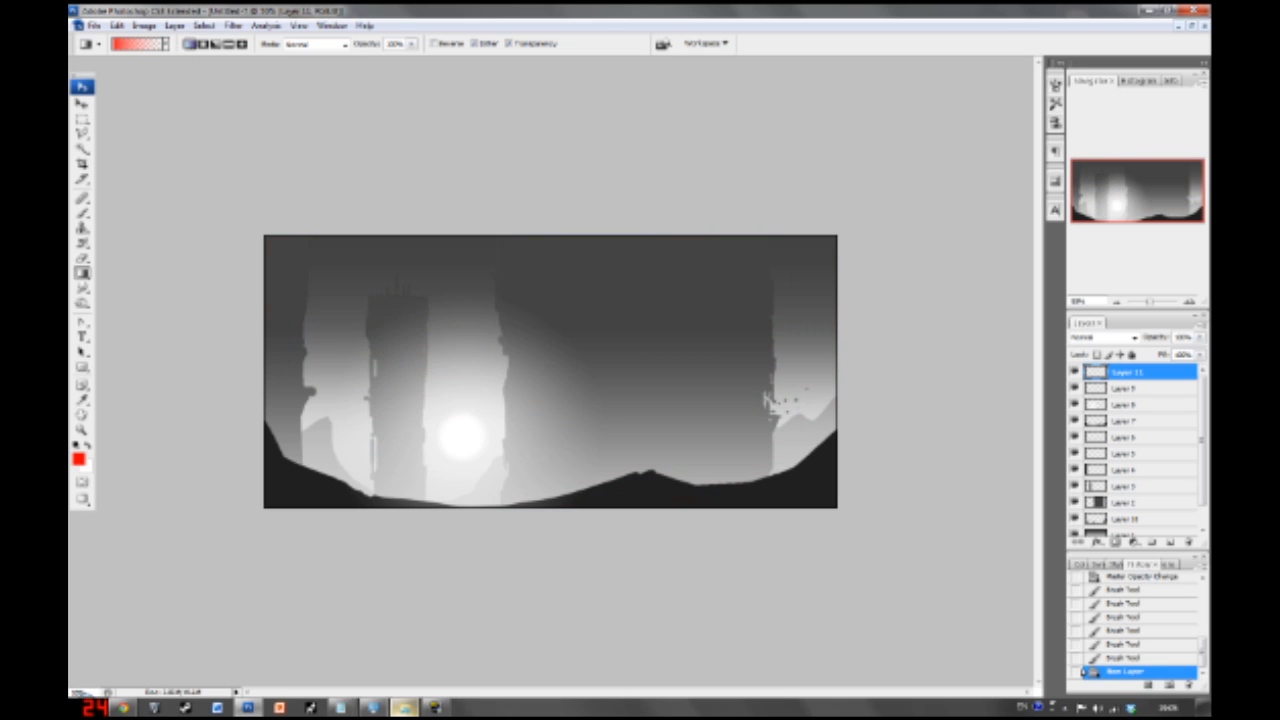
key("ctrl+z")
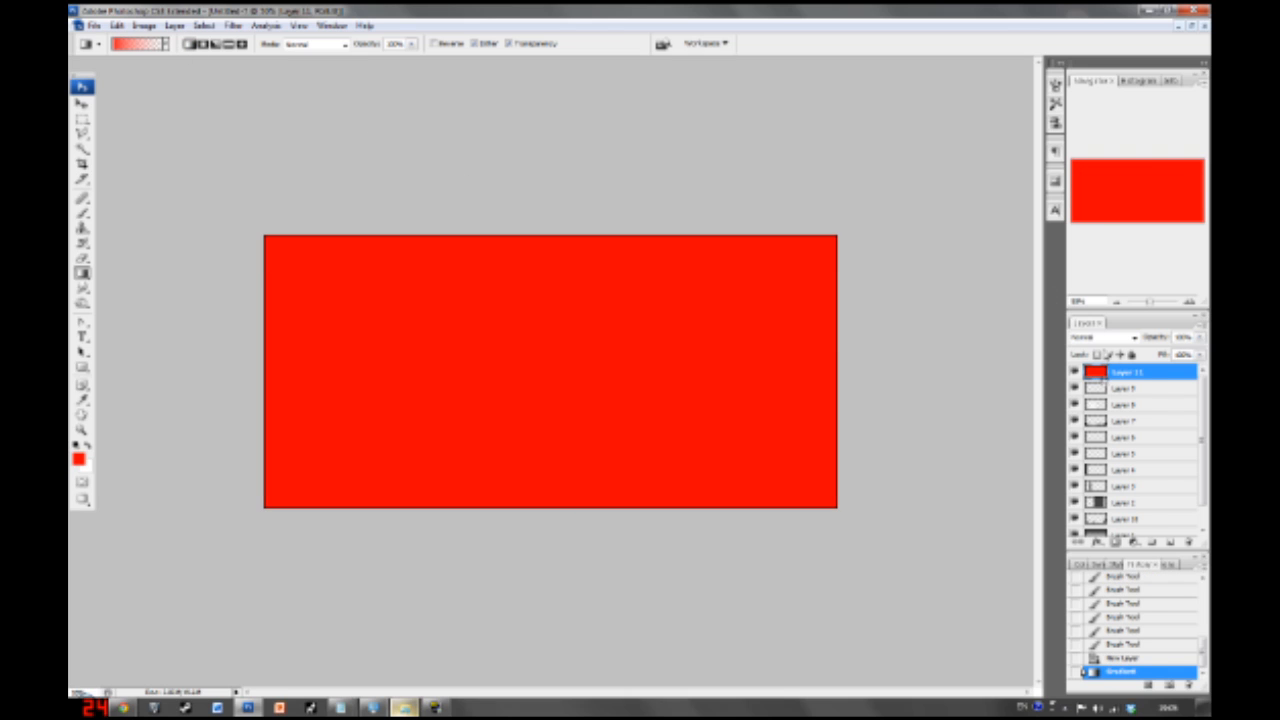
left_click(1100, 338)
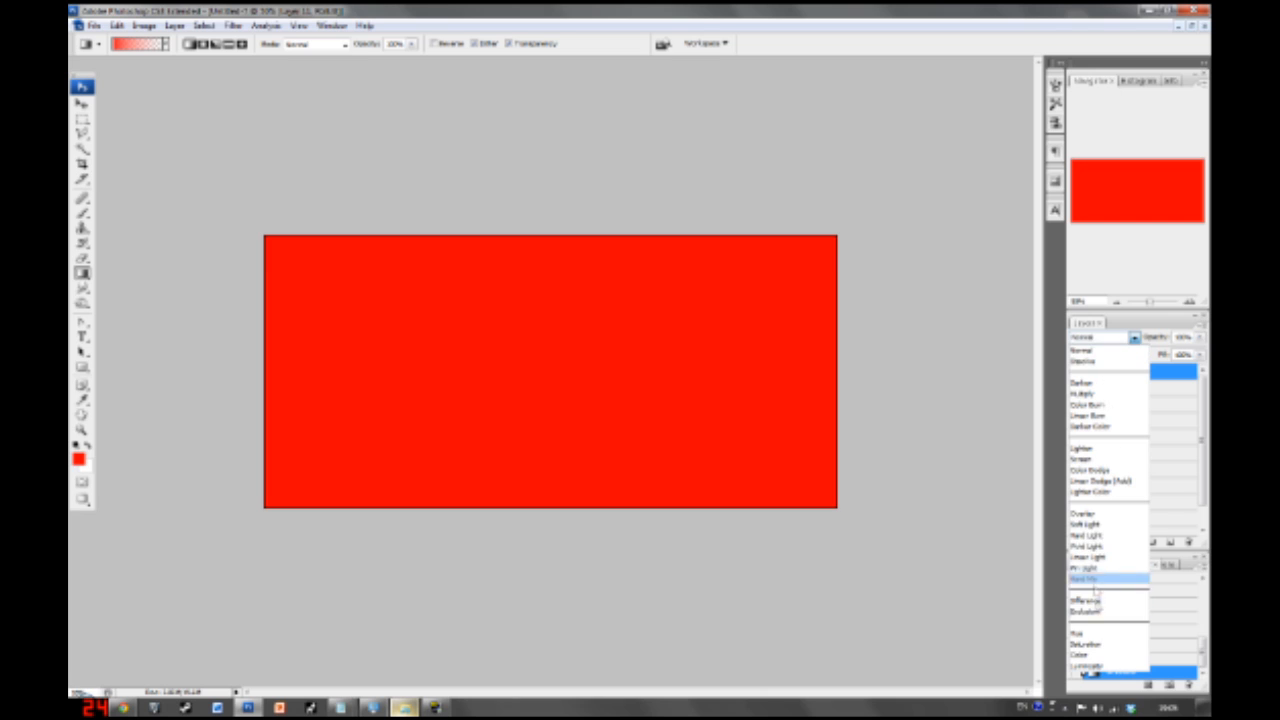
left_click(1082, 655)
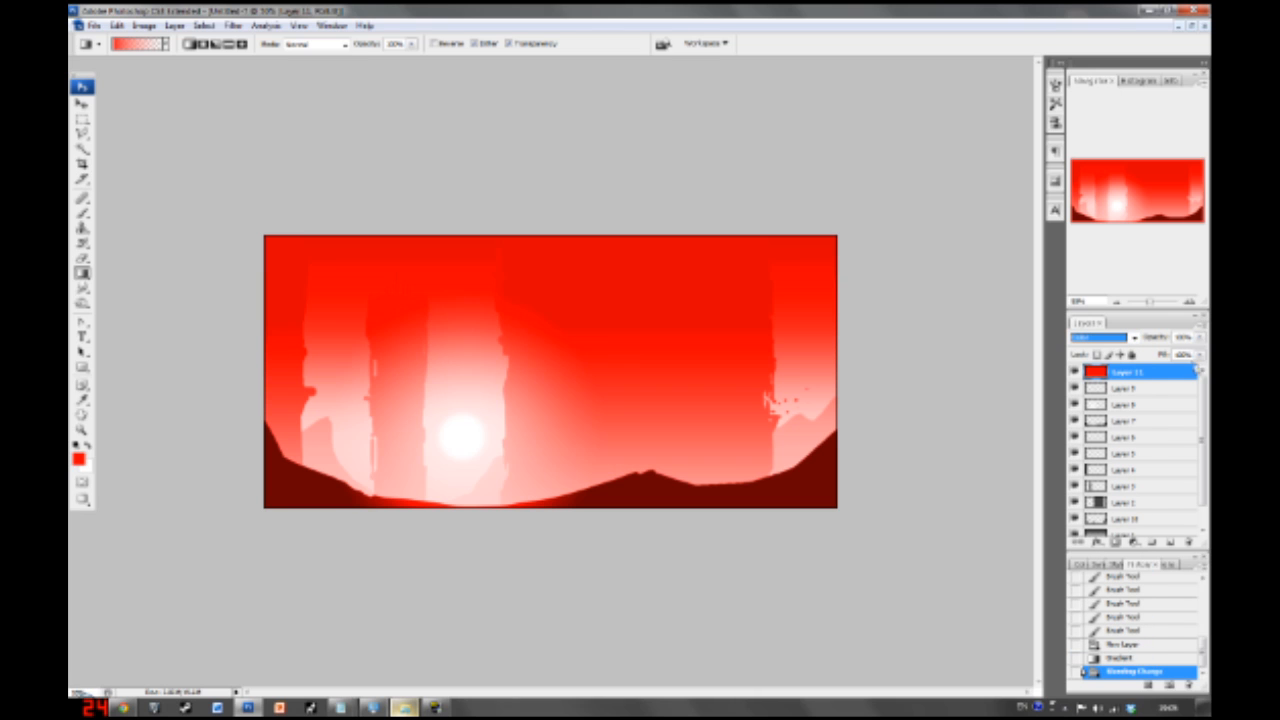
- Apply Hue/Saturation to the red layer, shifting the hue towards orange and setting Lightness to +72 for a warm brown tint
left_click(144, 25)
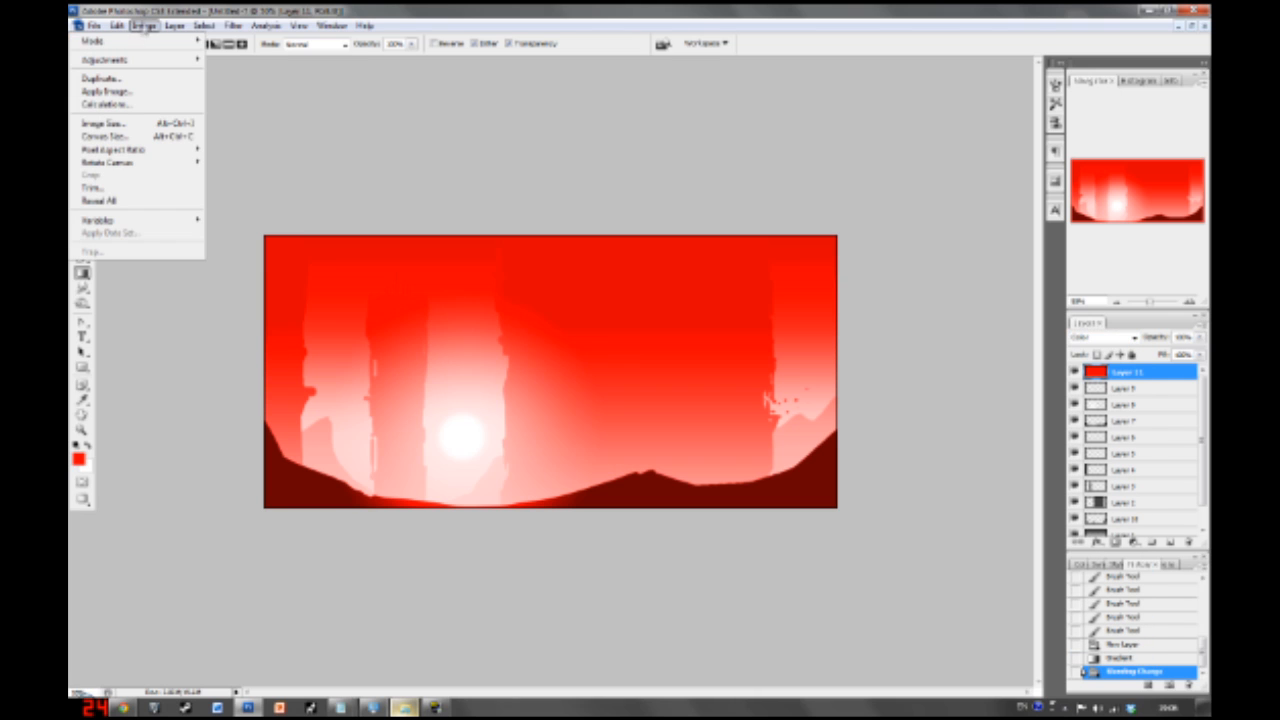
mouse_move(150, 60)
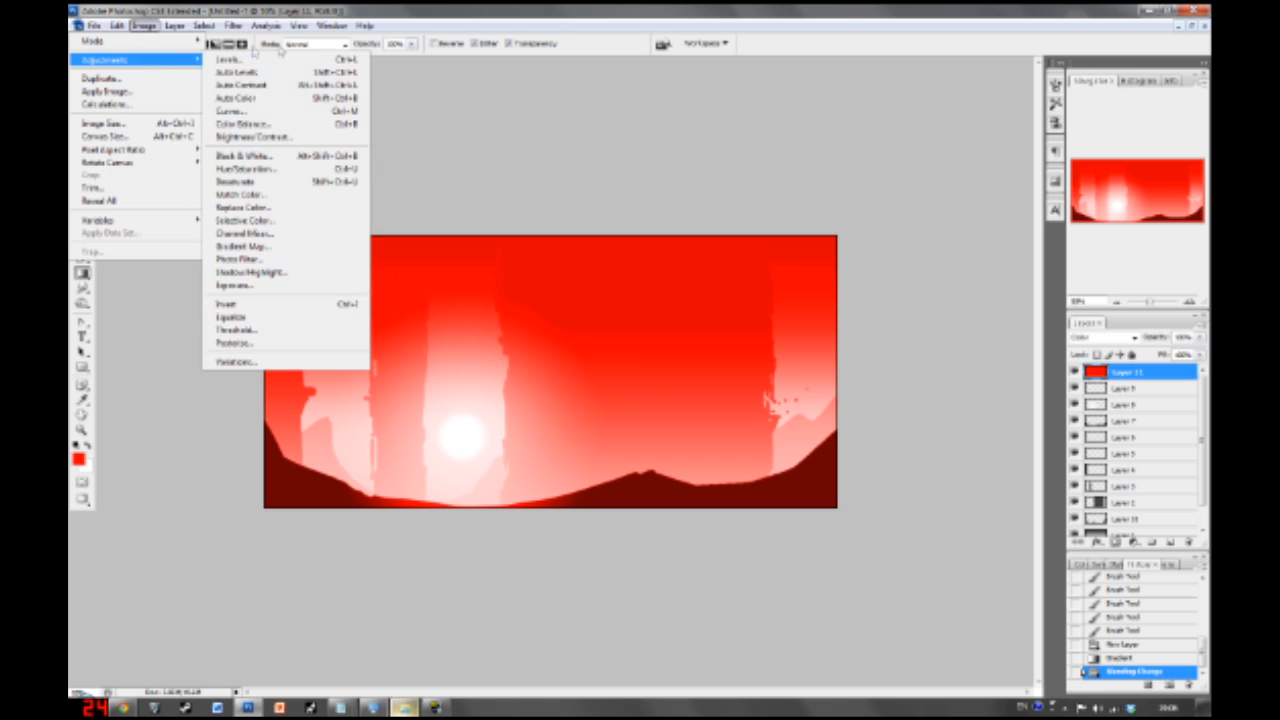
left_click(268, 170)
left_click_drag(857, 207, 906, 288)
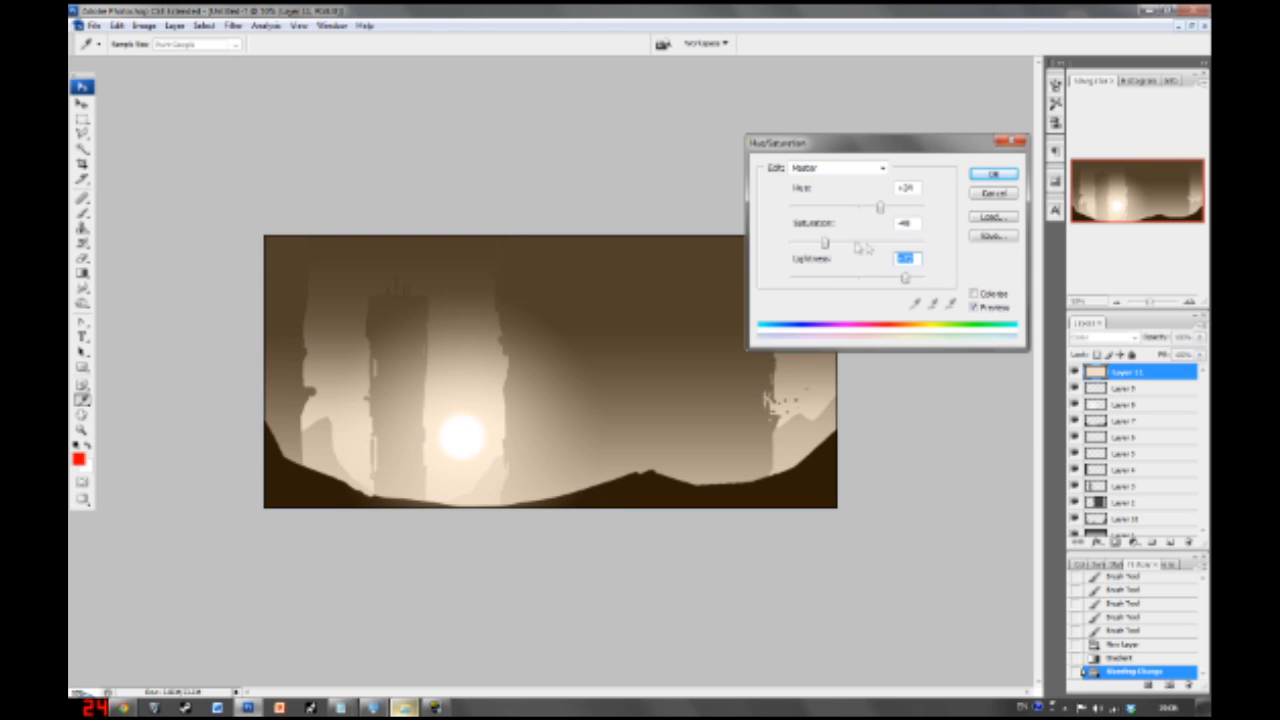
left_click(882, 208)
left_click_drag(888, 212, 889, 210)
mouse_move(886, 210)
left_mouse_down()
mouse_move(902, 210)
mouse_move(870, 210)
mouse_move(834, 246)
mouse_move(866, 245)
mouse_move(872, 212)
left_mouse_up()
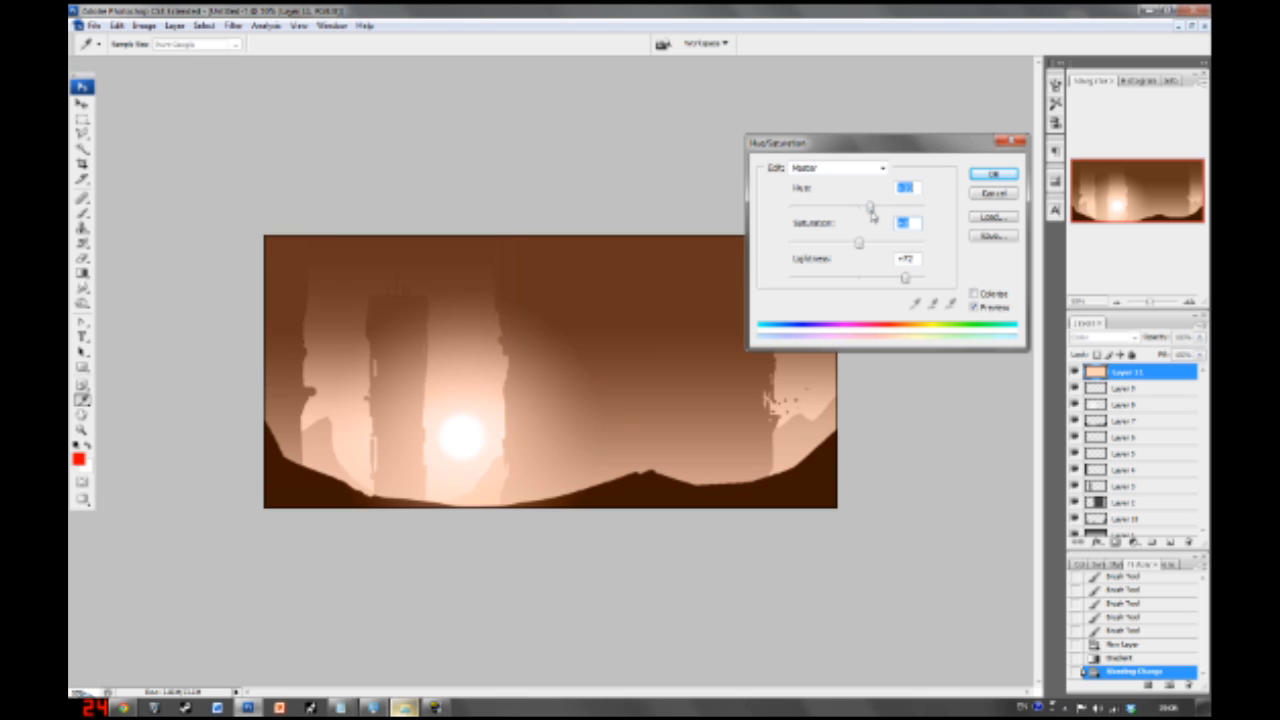
left_click(993, 174)
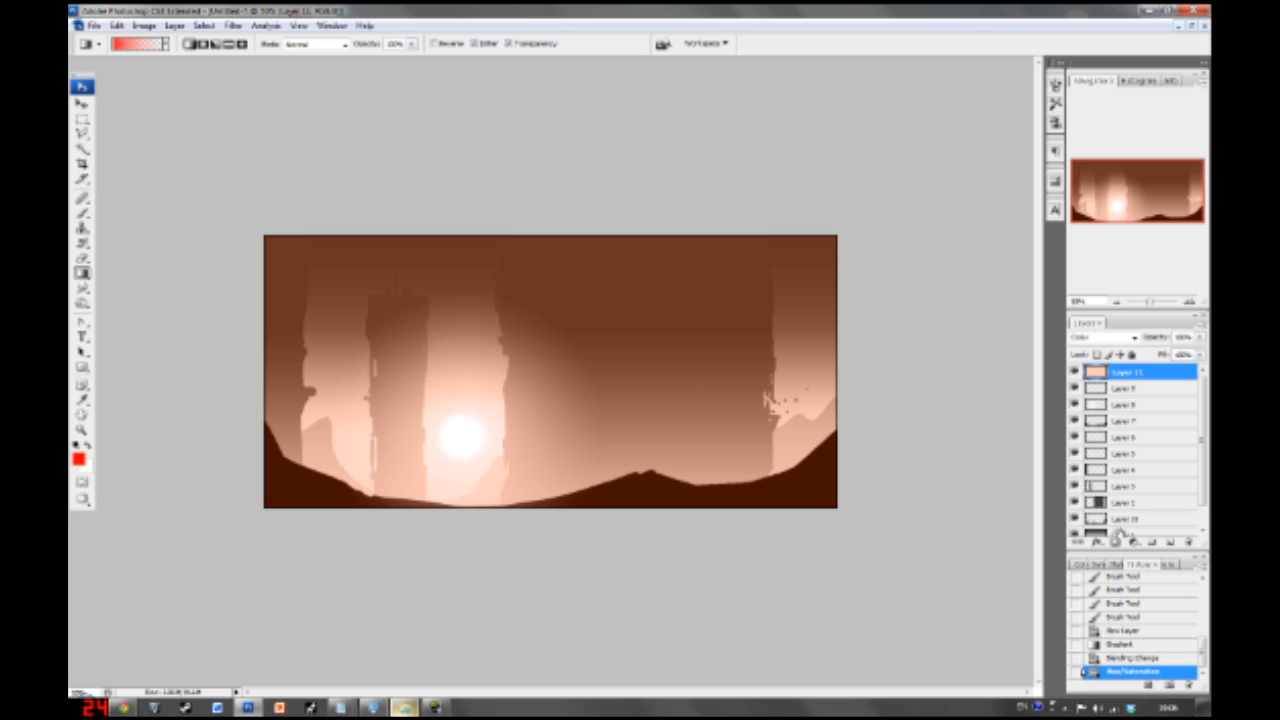
- Lower the opacity of Layer 1 slightly to lighten the sky behind the buildings
left_click(1131, 534)
left_click(1200, 339)
left_click_drag(1189, 354, 1192, 356)
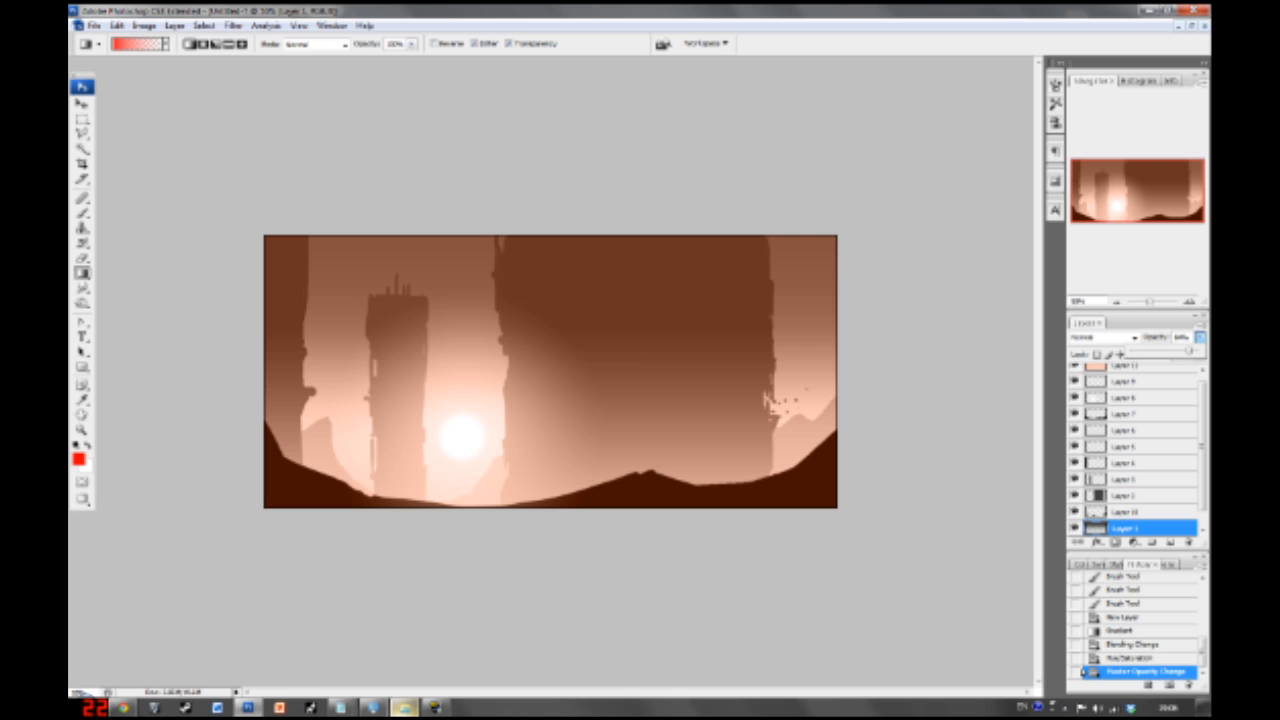
- Hide the tint layer, Layer 11, and prepare a small hard dark brush on the foreground ground layer, Layer 7
key("ctrl+plus")
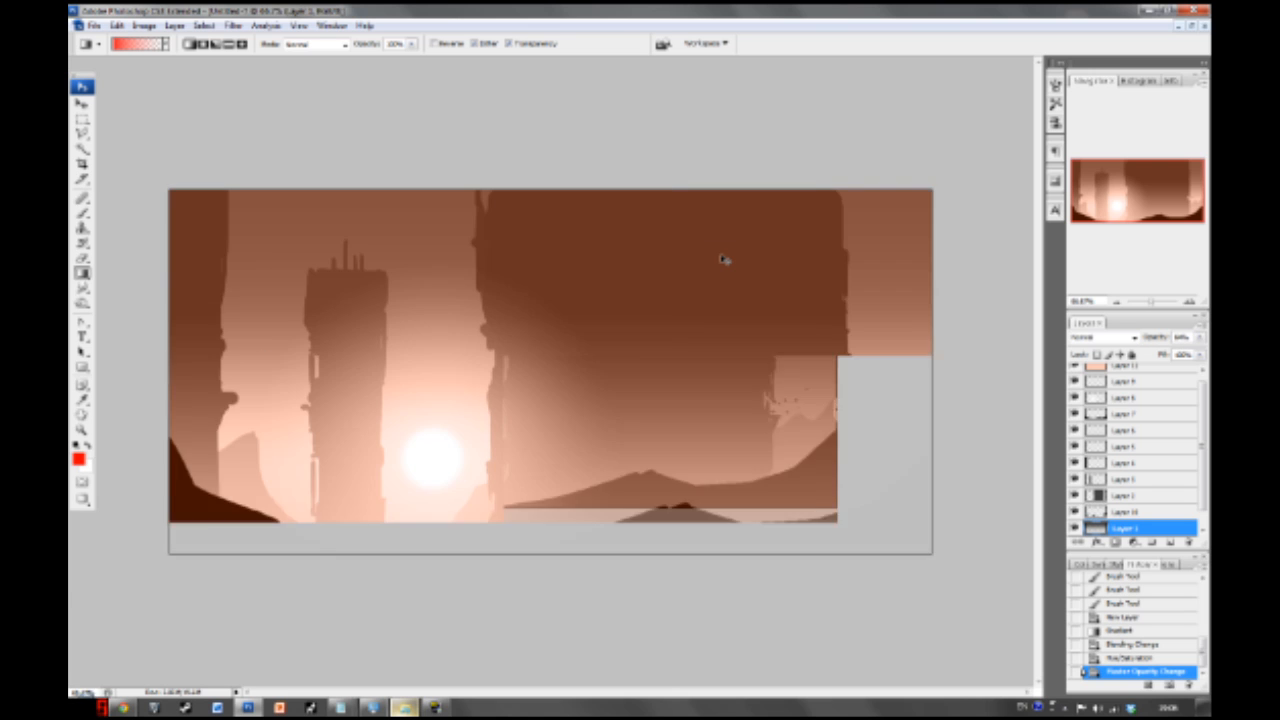
left_click_drag(668, 253, 788, 450)
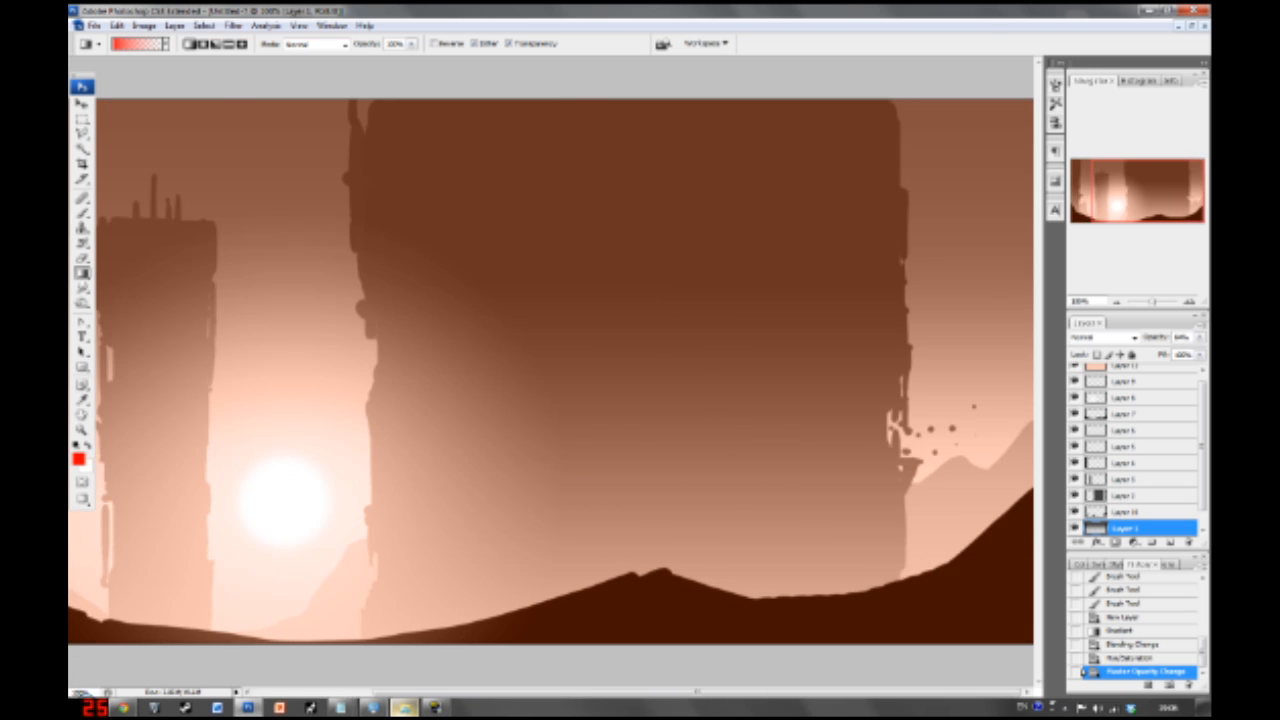
left_click(1135, 513)
left_click(1075, 512)
left_click(1075, 512)
scroll(1200, 485, "up", 1)
left_click(1130, 422)
key("b")
right_click(636, 473)
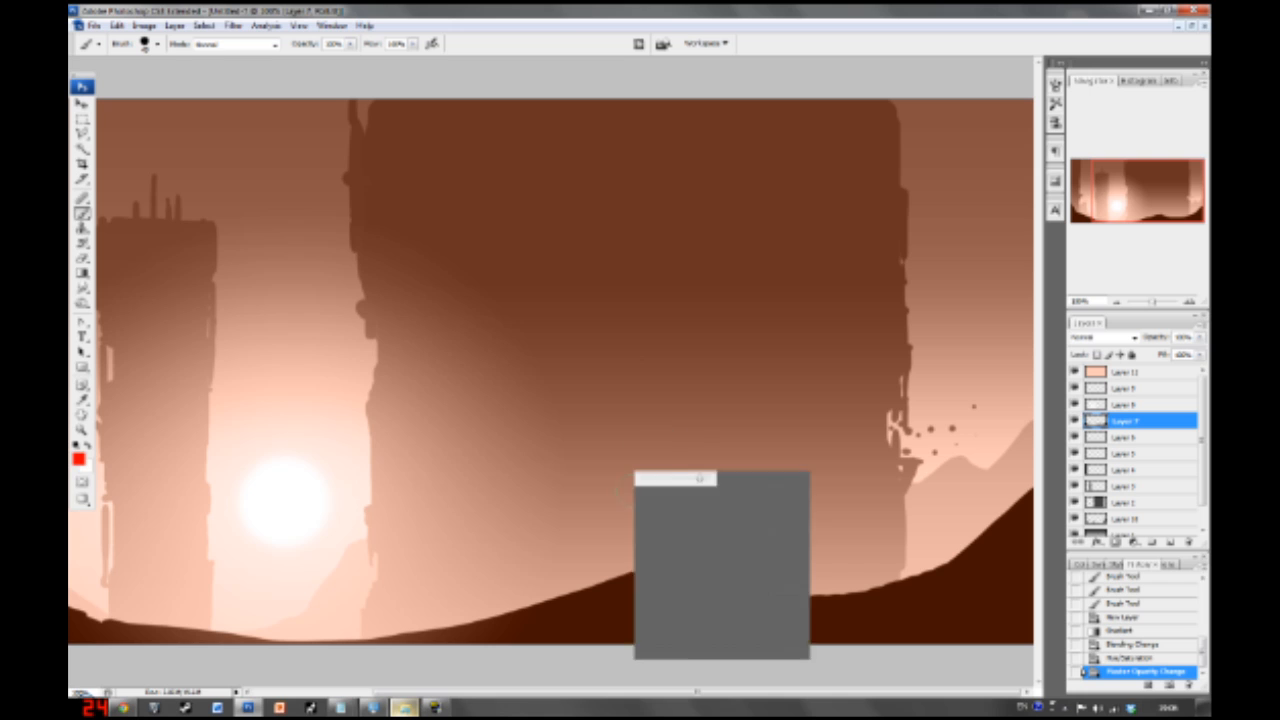
left_click_drag(677, 499, 663, 503)
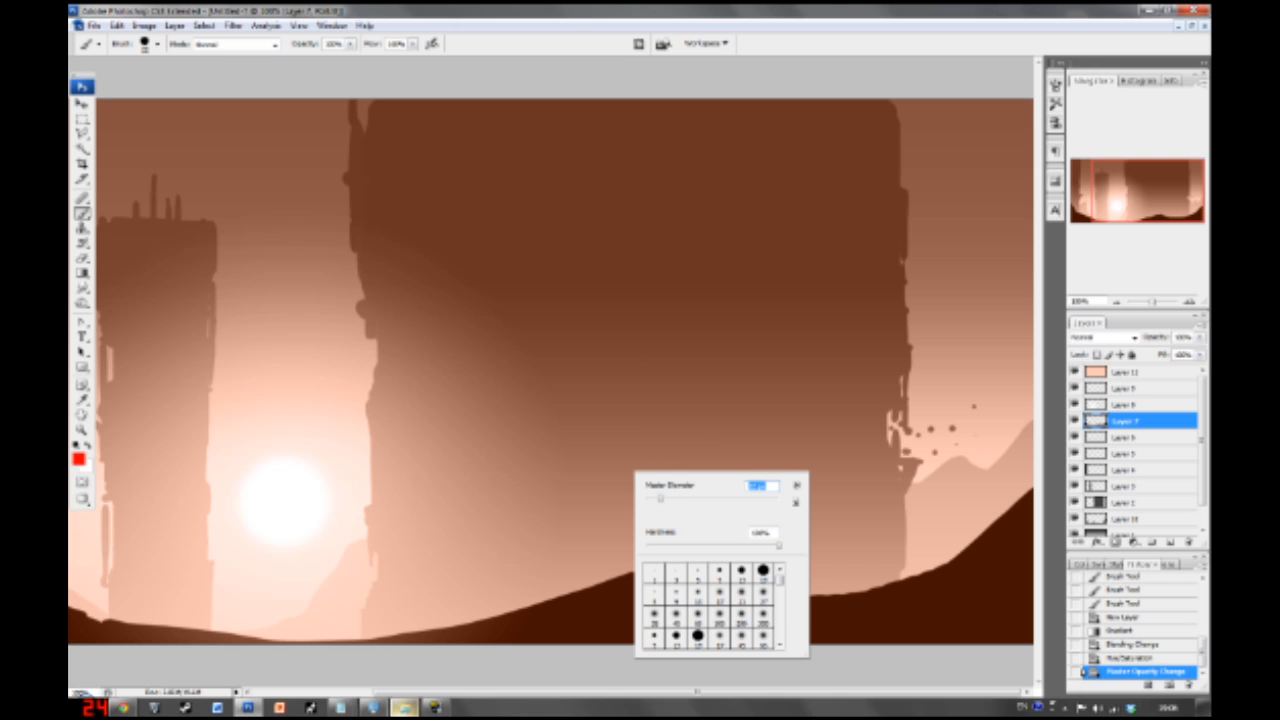
left_click(1087, 374)
left_click(1075, 372)
left_click(1097, 421)
key("d")
- Paint two tiny dark standing figures on the central peak of the foreground ground with a finer brush, undoing stray strokes
right_click(837, 529)
left_click_drag(830, 532, 824, 532)
left_click_drag(663, 547, 662, 566)
left_click_drag(661, 555, 663, 569)
left_click_drag(662, 549, 659, 567)
mouse_move(660, 559)
left_mouse_down()
mouse_move(656, 541)
mouse_move(645, 551)
left_mouse_up()
key("ctrl+z")
mouse_move(545, 417)
left_mouse_down()
mouse_move(528, 464)
mouse_move(548, 410)
left_mouse_up()
key("ctrl+z")
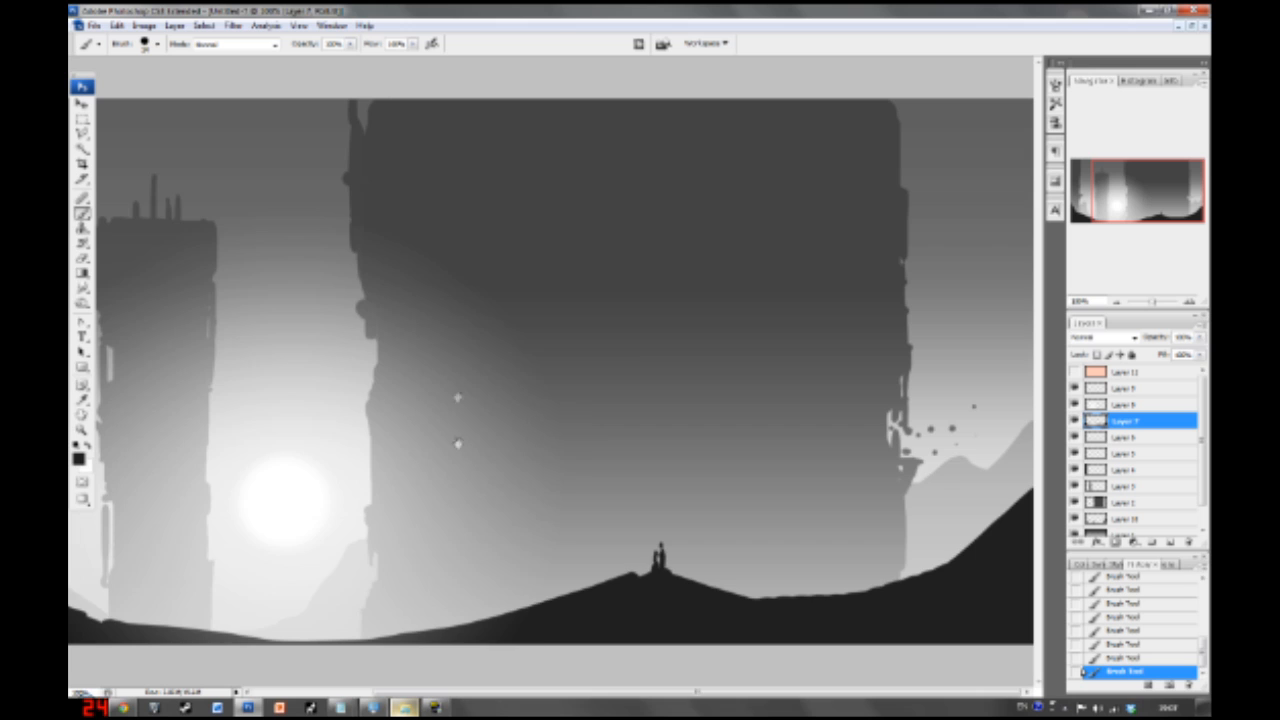
left_click_drag(457, 420, 637, 420)
mouse_move(342, 387)
left_mouse_down()
mouse_move(345, 453)
mouse_move(340, 381)
mouse_move(285, 440)
left_mouse_up()
key("ctrl+z")
mouse_move(185, 502)
left_mouse_down()
mouse_move(195, 518)
mouse_move(222, 490)
mouse_move(205, 472)
mouse_move(176, 488)
left_mouse_up()
key("ctrl+z")
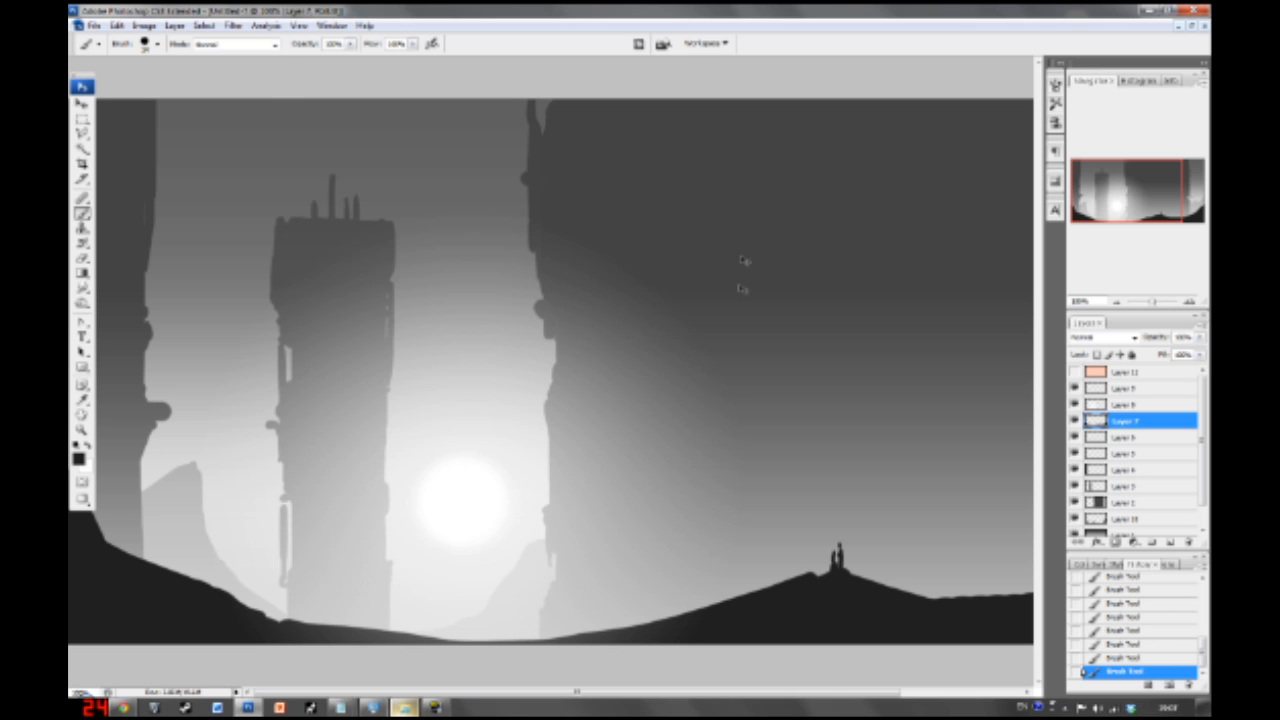
left_click_drag(651, 409, 491, 409)
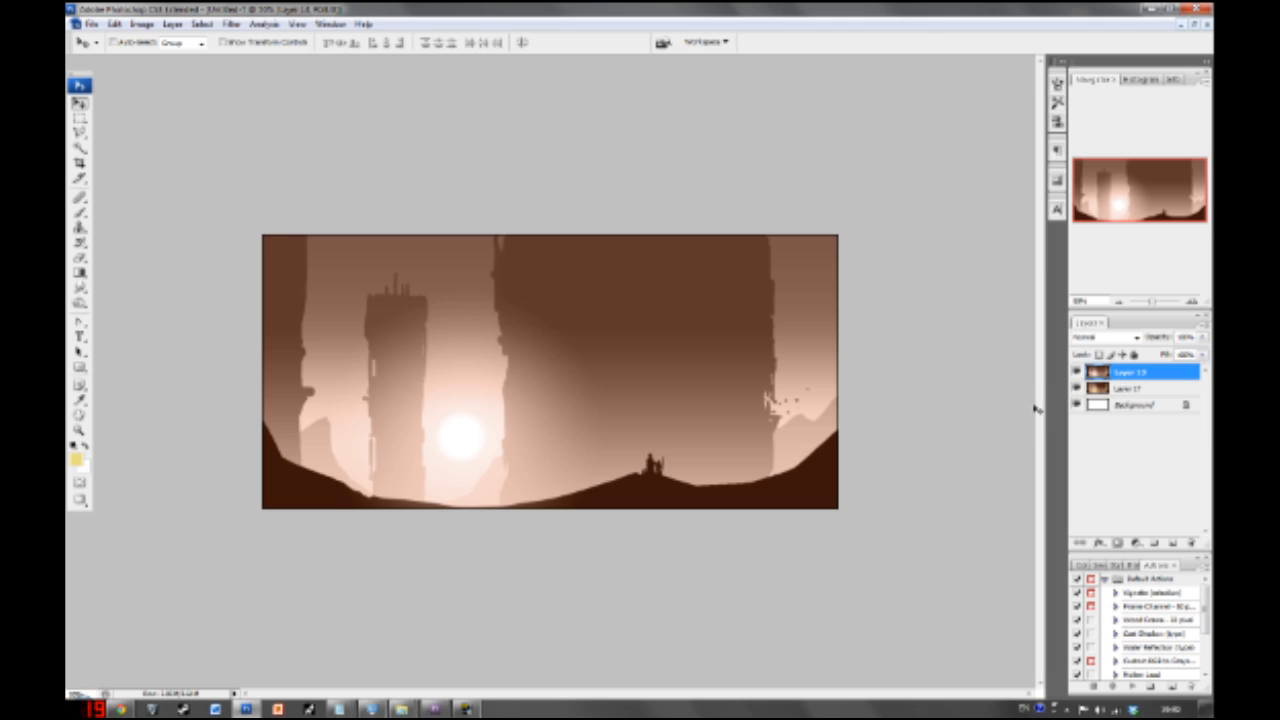
- Hide the top layer to reveal the finished textured painting underneath, and examine its ruins, ground and figures up close
left_click(1077, 372)
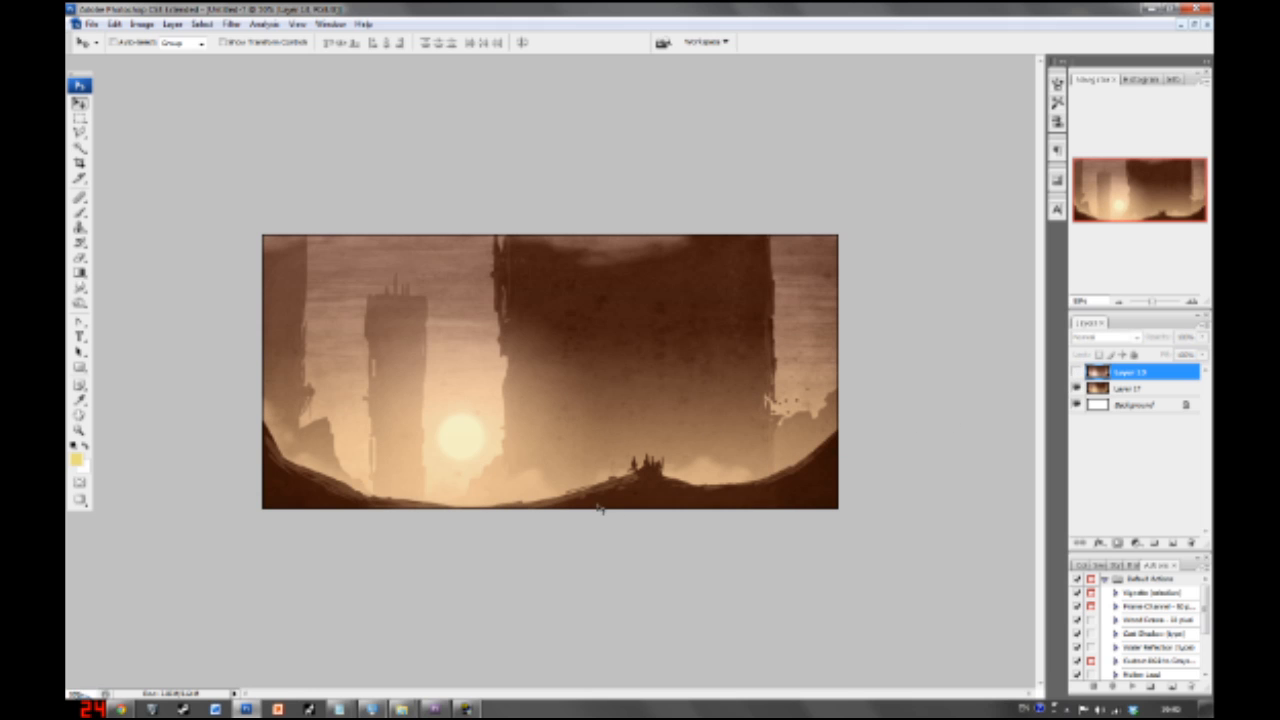
key("ctrl+plus")
key("ctrl+plus")
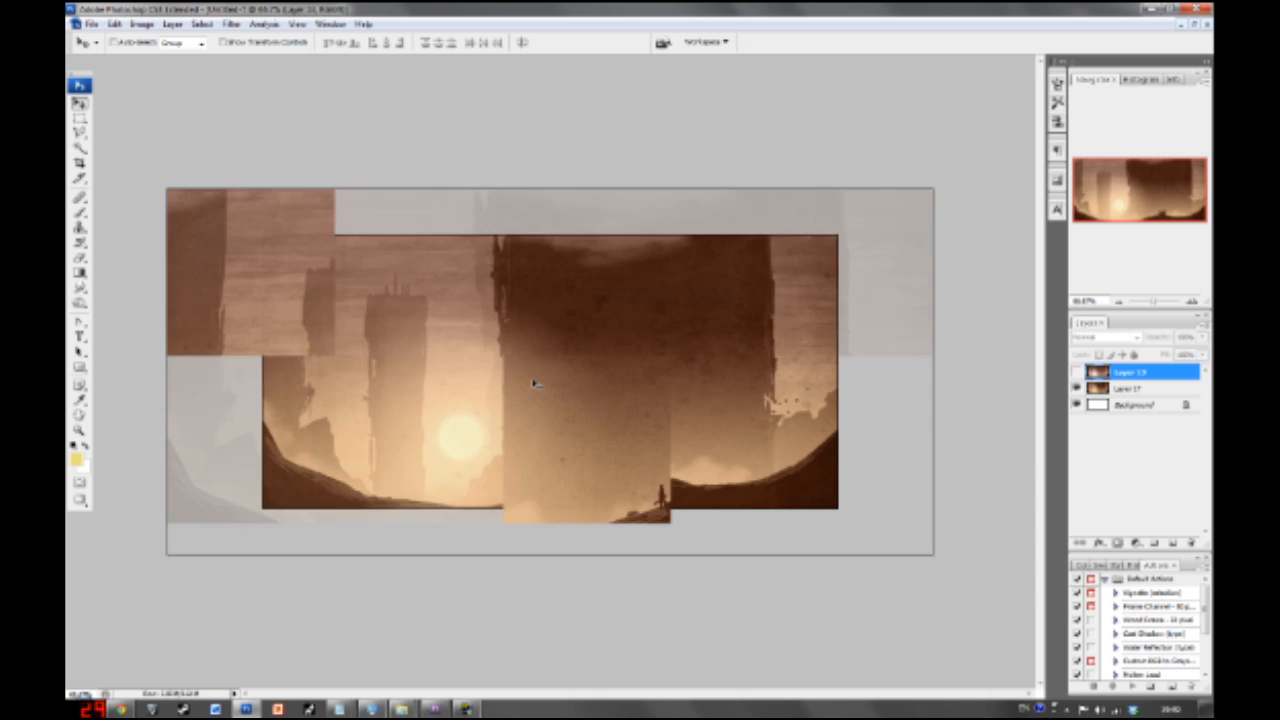
left_click_drag(565, 285, 646, 214)
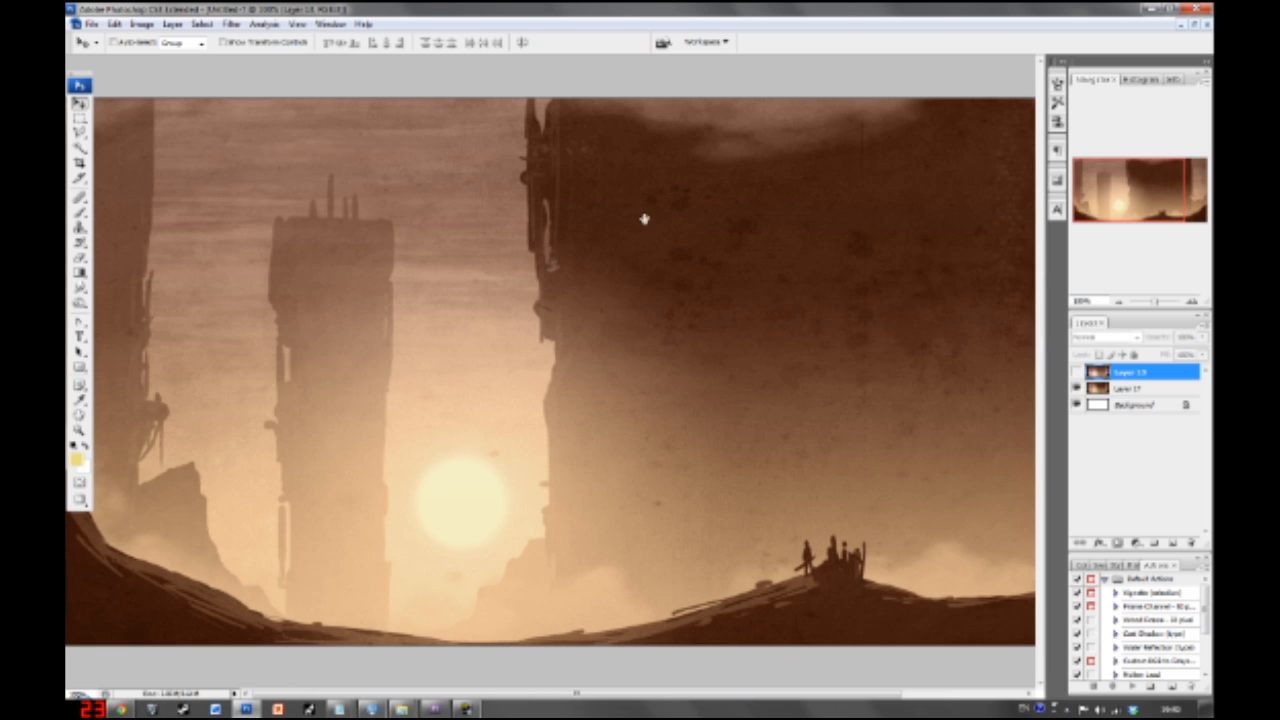
left_click_drag(672, 489, 888, 441)
key("ctrl+minus")
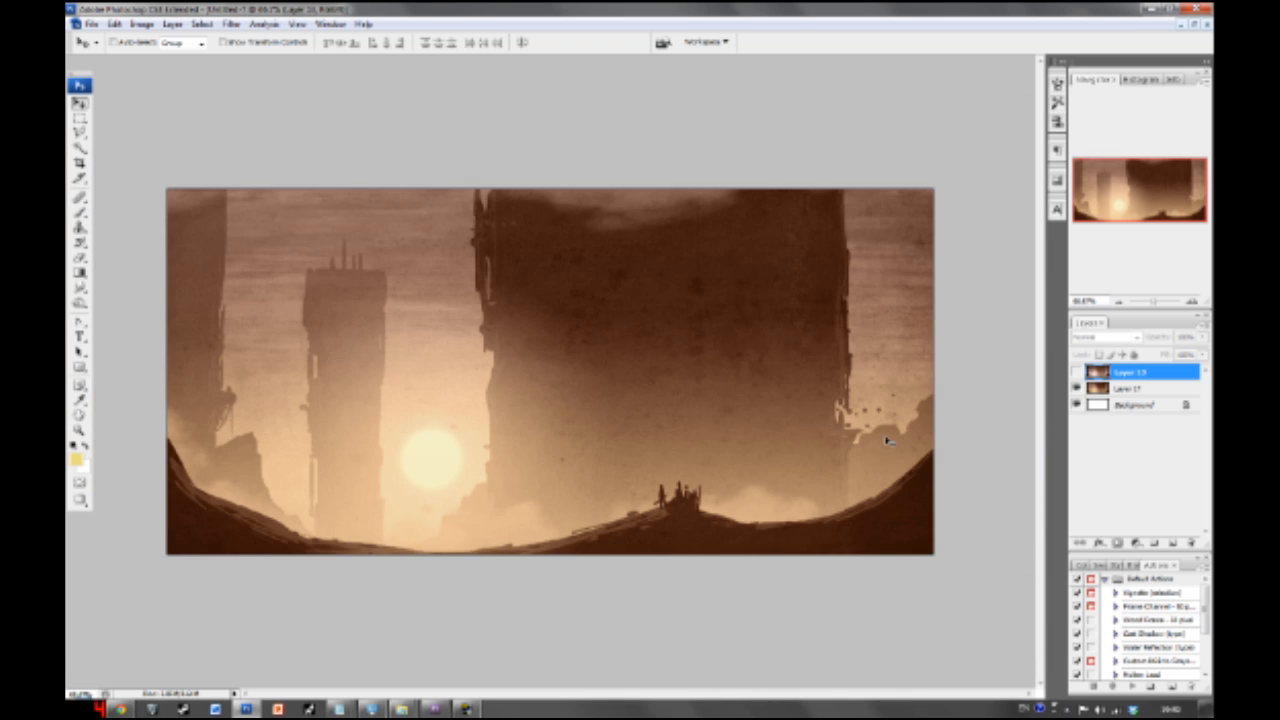
- Examine the finished painting's overall composition and contrast at several magnifications, from thumbnail size to close up
key("ctrl+minus")
key("ctrl+plus")
key("ctrl+plus")
key("ctrl+minus")
key("ctrl+minus")
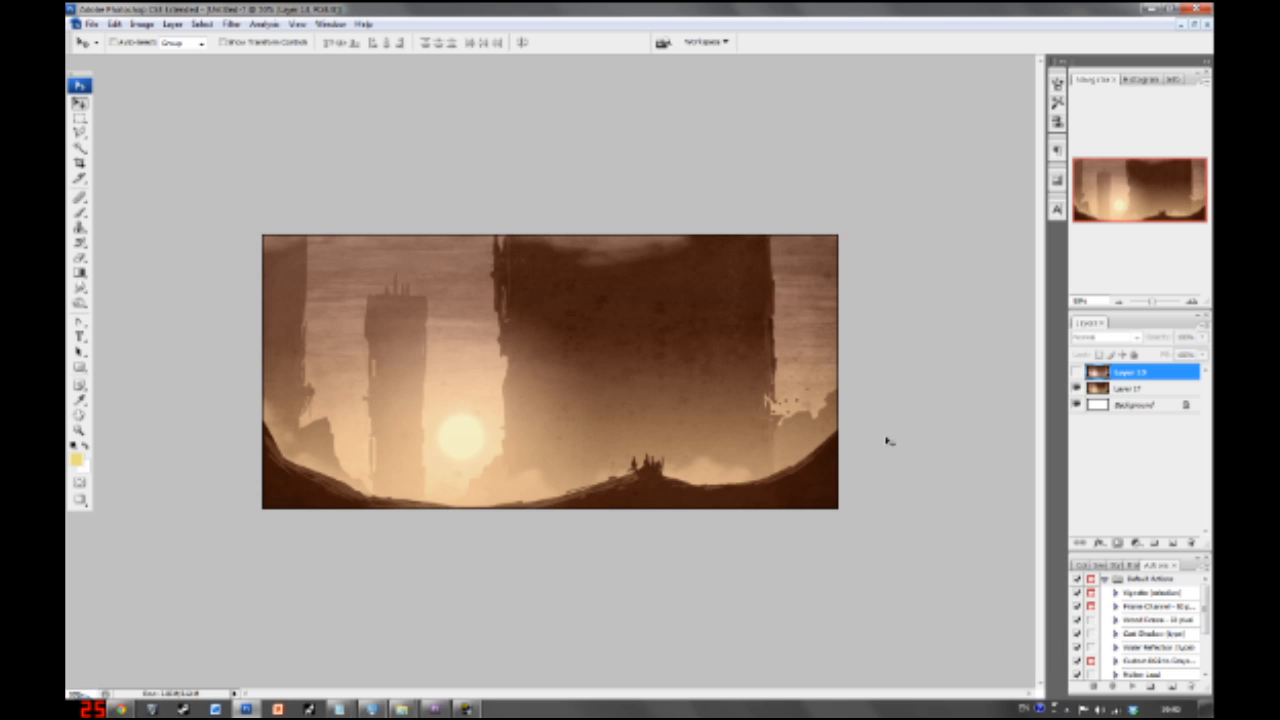
key("ctrl+minus")
key("ctrl+minus")
key("ctrl+minus")
key("ctrl+minus")
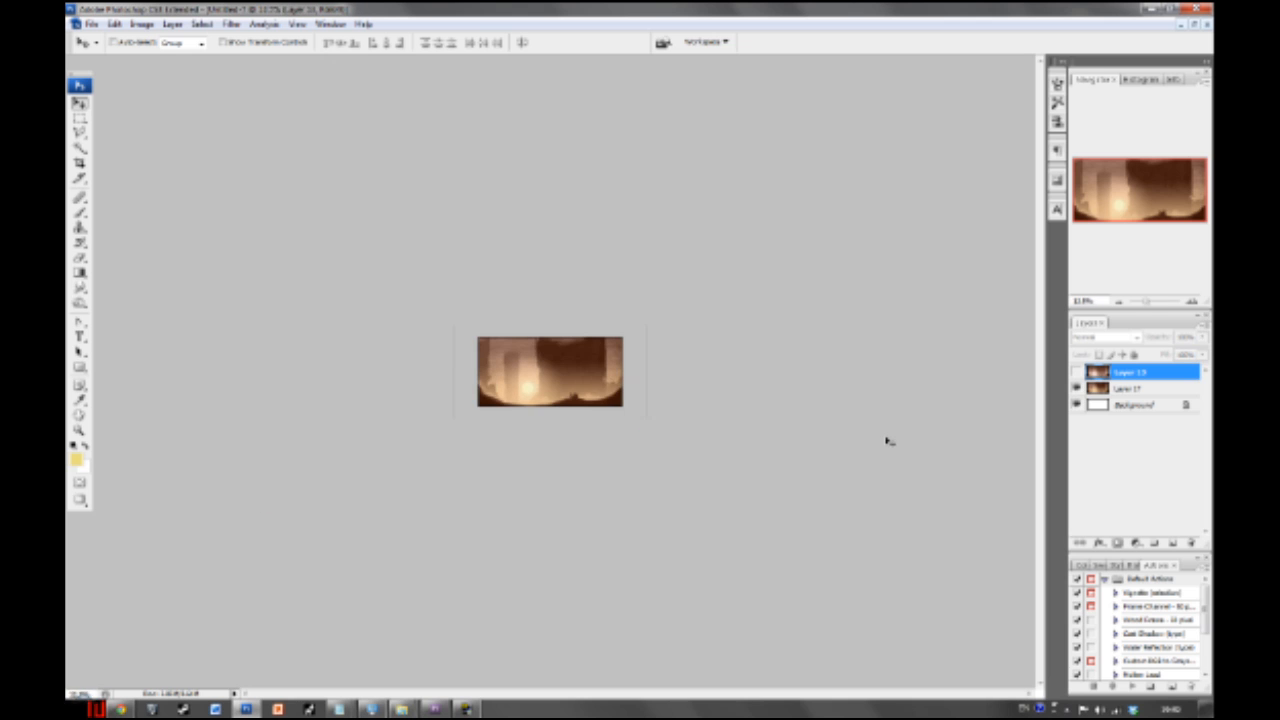
key("ctrl+plus")
key("ctrl+plus")
key("ctrl+plus")
key("ctrl+plus")
key("ctrl+plus")
key("ctrl+minus")
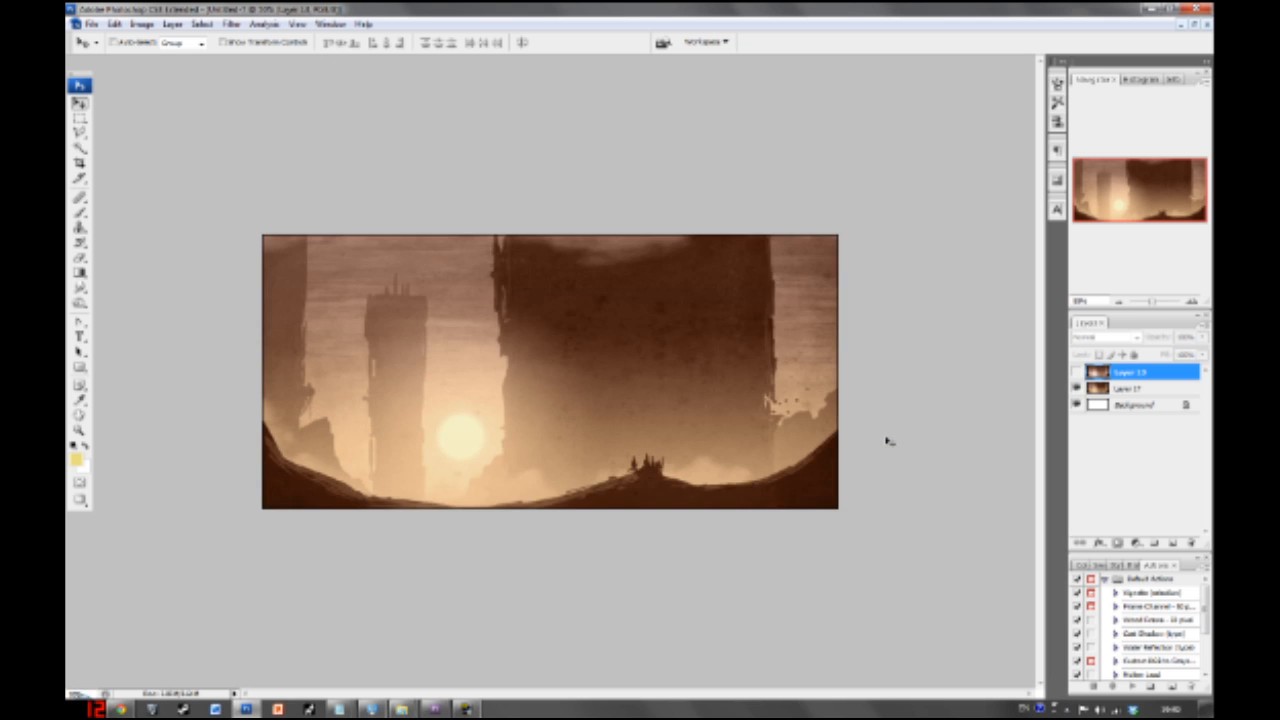